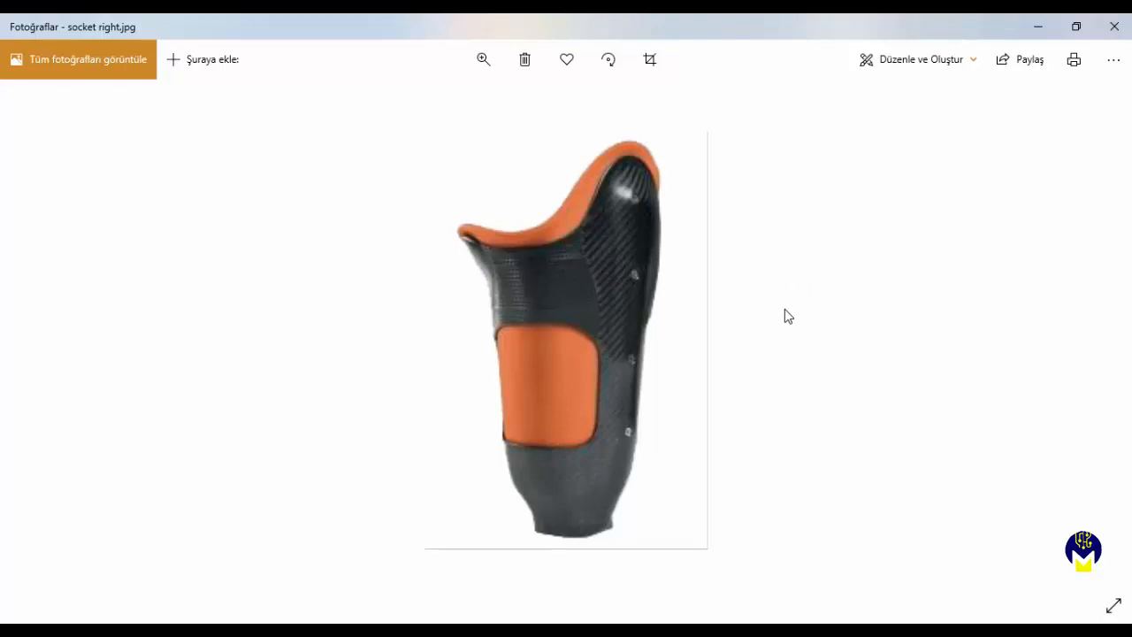
- Switch from the reference photo to SOLIDWORKS and examine the finished socket assembly, including its side openings, round boss and inner liner, from several angles
{"action": "scroll", "coordinate": [763, 317], "scroll_direction": "down", "scroll_amount": 3}
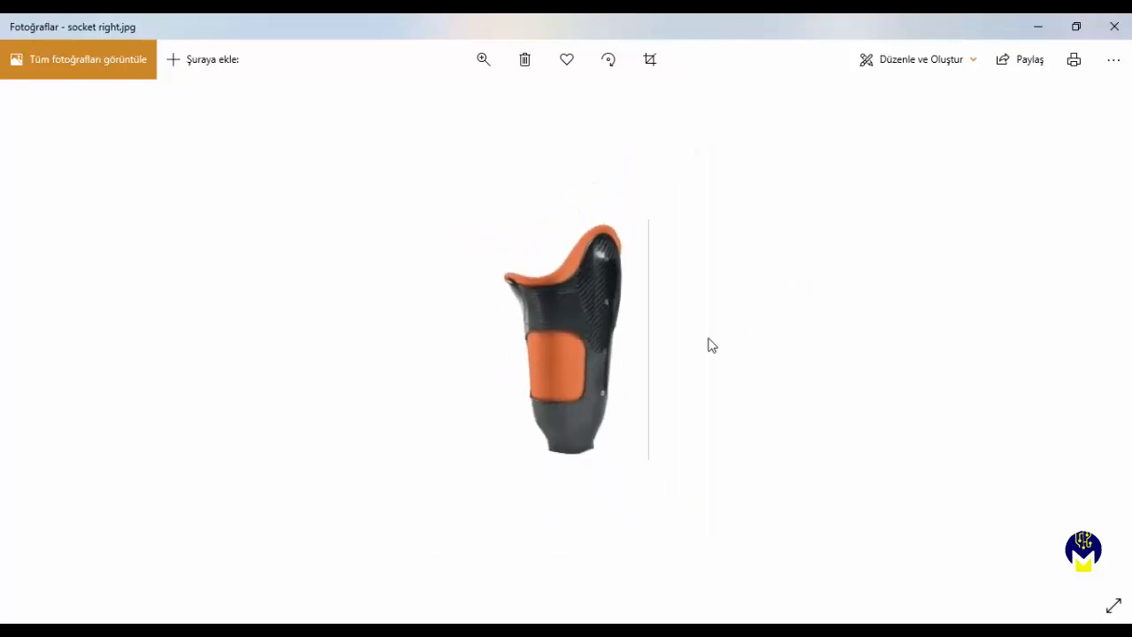
{"action": "left_click", "coordinate": [372, 630]}
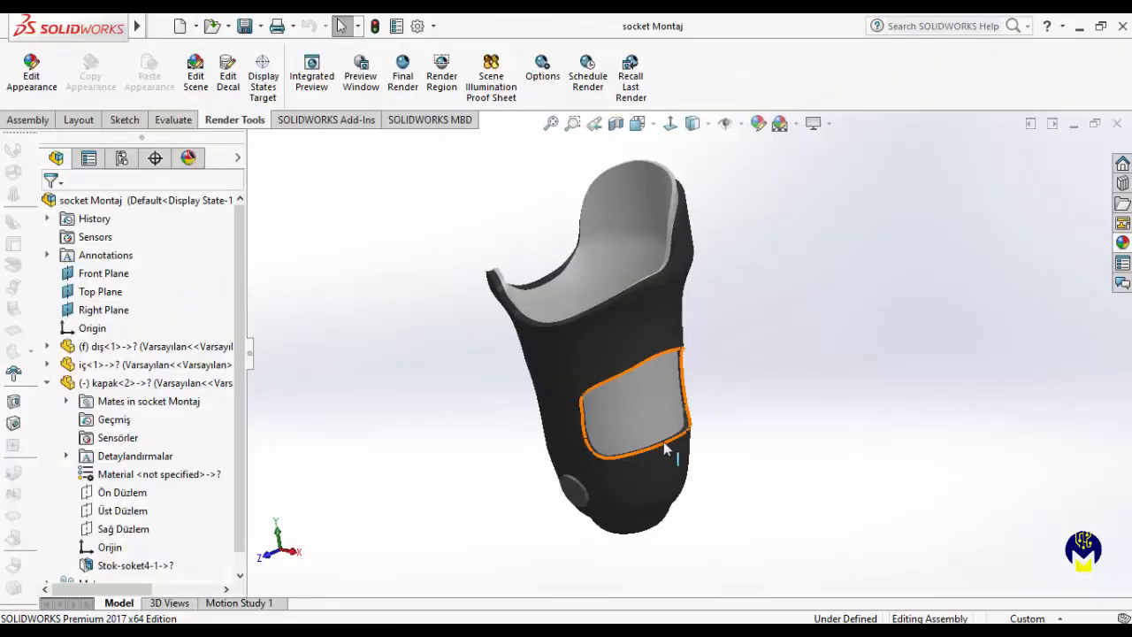
{"action": "middle_click_drag", "start_coordinate": [663, 441], "coordinate": [602, 487]}
{"action": "scroll", "coordinate": [590, 485], "scroll_direction": "down", "scroll_amount": 3}
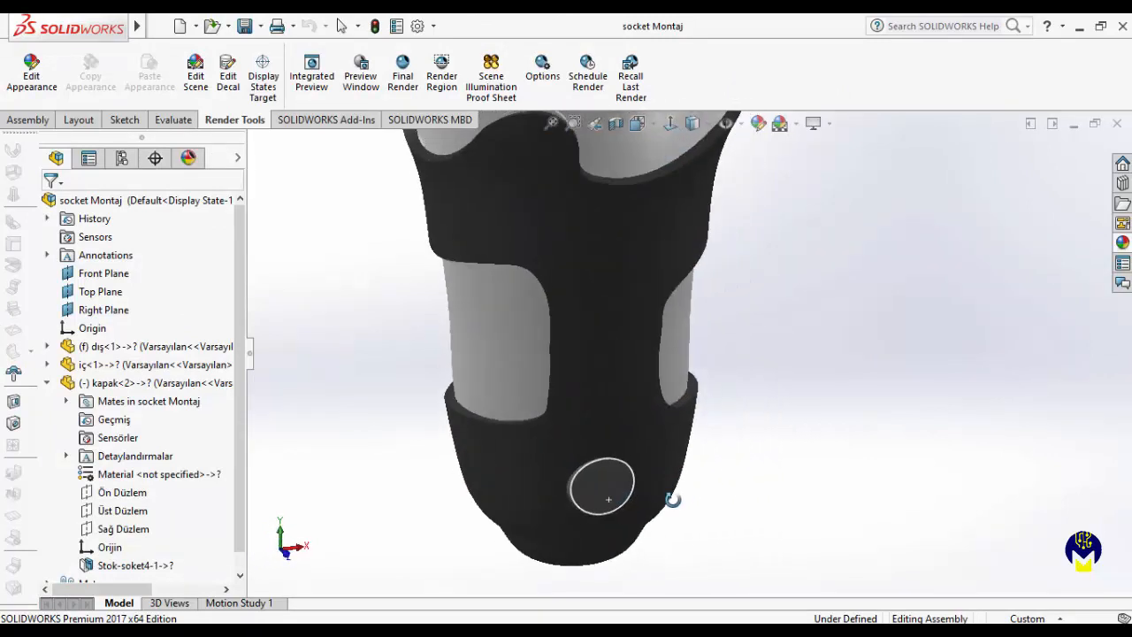
{"action": "scroll", "coordinate": [622, 449], "scroll_direction": "up", "scroll_amount": 2}
{"action": "middle_click_drag", "start_coordinate": [621, 449], "coordinate": [554, 444]}
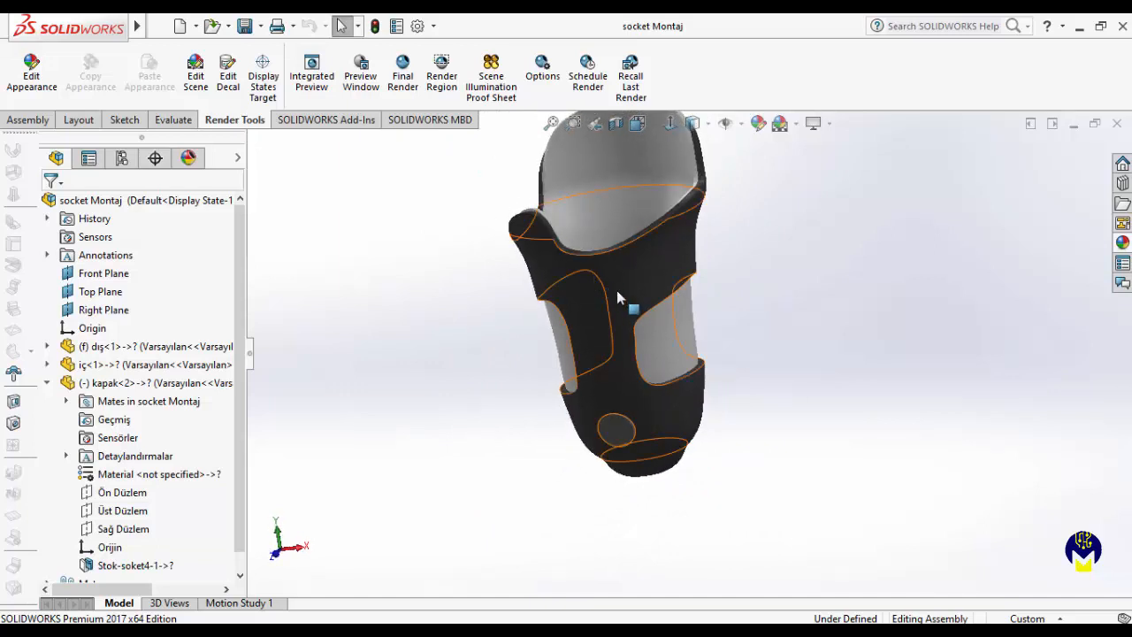
{"action": "scroll", "coordinate": [620, 292], "scroll_direction": "down", "scroll_amount": 1}
{"action": "scroll", "coordinate": [659, 293], "scroll_direction": "up", "scroll_amount": 2}
{"action": "middle_click_drag", "start_coordinate": [658, 293], "coordinate": [672, 333]}
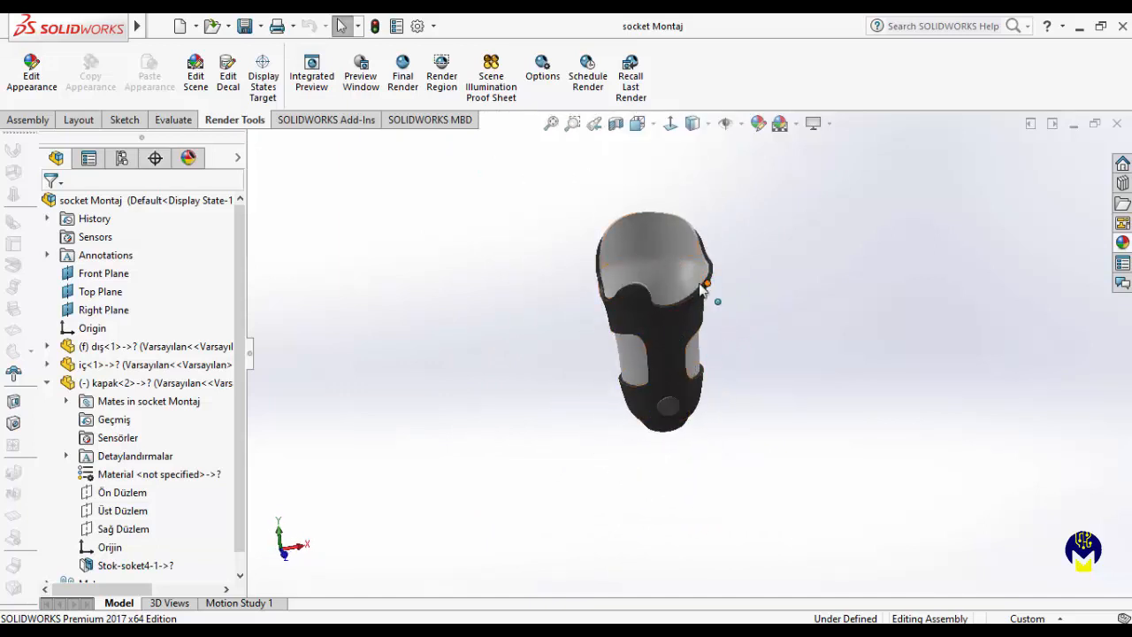
{"action": "scroll", "coordinate": [672, 415], "scroll_direction": "down", "scroll_amount": 3}
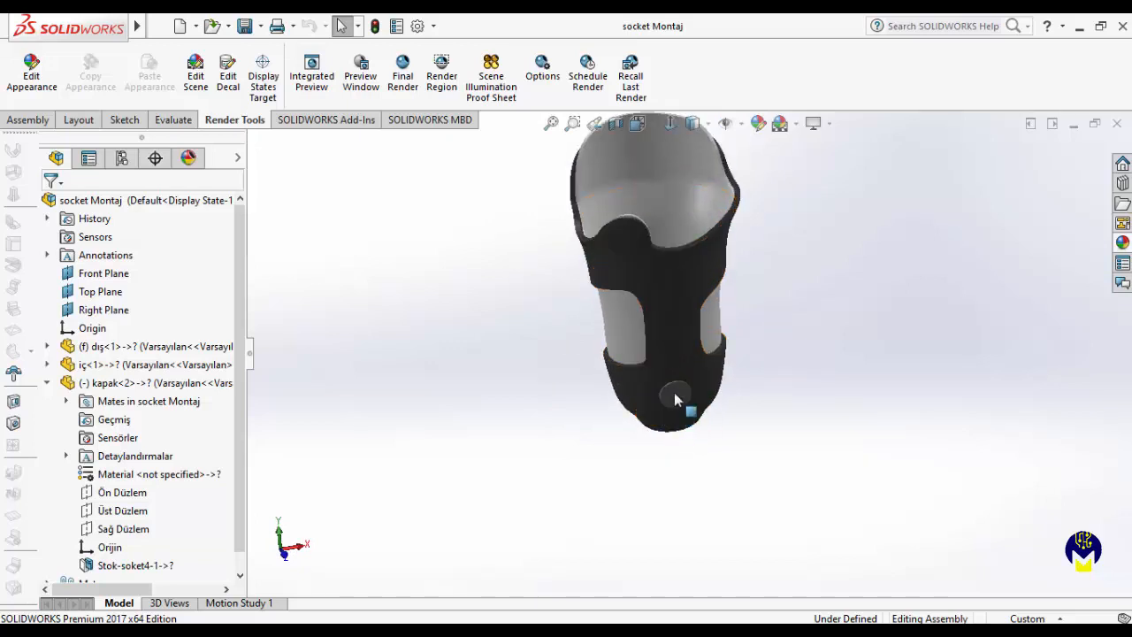
{"action": "scroll", "coordinate": [703, 354], "scroll_direction": "up", "scroll_amount": 3}
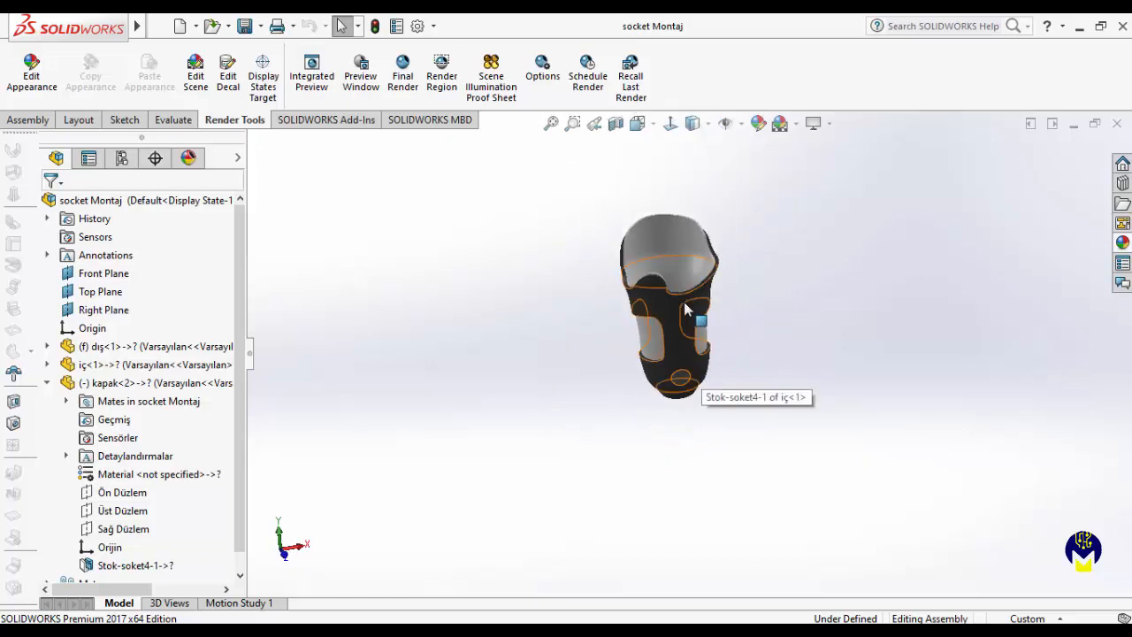
{"action": "middle_click_drag", "start_coordinate": [685, 306], "coordinate": [767, 312]}
{"action": "scroll", "coordinate": [713, 303], "scroll_direction": "down", "scroll_amount": 3}
{"action": "mouse_move", "coordinate": [659, 338]}
{"action": "middle_mouse_down"}
{"action": "mouse_move", "coordinate": [677, 303]}
{"action": "mouse_move", "coordinate": [750, 324]}
{"action": "mouse_move", "coordinate": [628, 330]}
{"action": "mouse_move", "coordinate": [661, 324]}
{"action": "middle_mouse_up"}
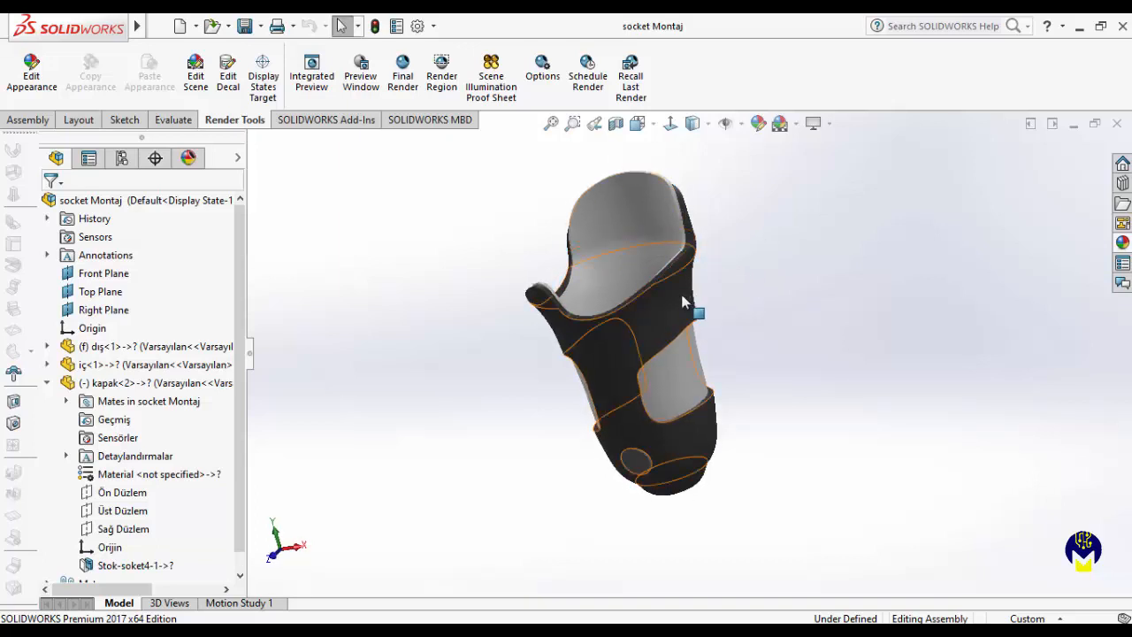
{"action": "middle_click_drag", "start_coordinate": [721, 262], "coordinate": [651, 321]}
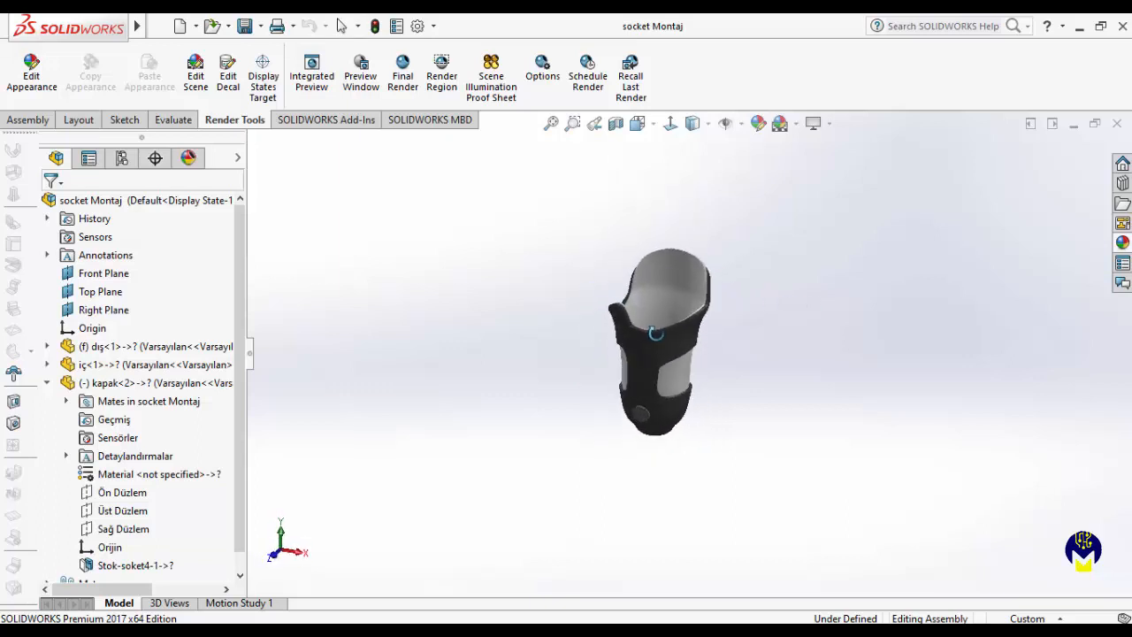
{"action": "scroll", "coordinate": [699, 327], "scroll_direction": "down", "scroll_amount": 5}
{"action": "scroll", "coordinate": [793, 357], "scroll_direction": "up", "scroll_amount": 4}
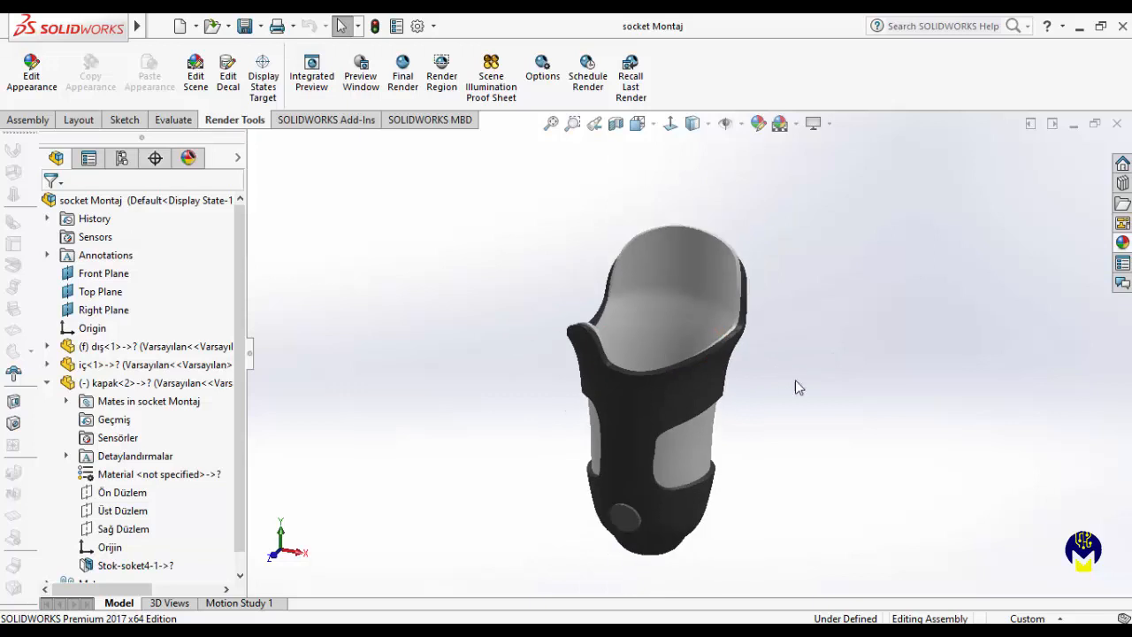
{"action": "middle_click_drag", "start_coordinate": [768, 371], "coordinate": [682, 321]}
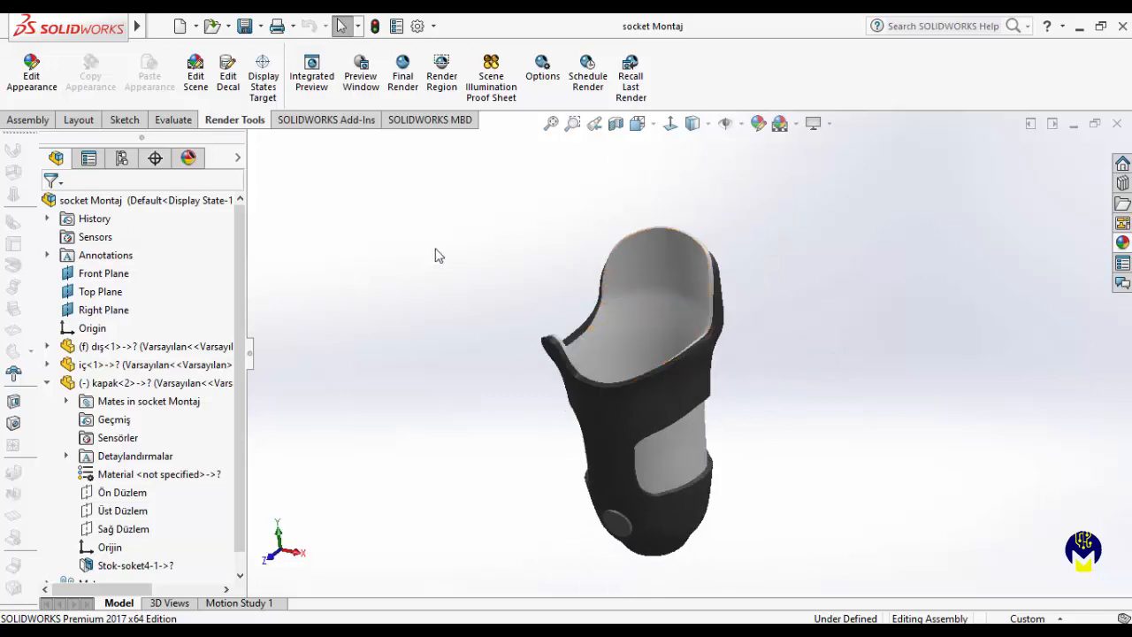
- Create a new part document and set its unit system to CGS (centimeter, gram, second)
{"action": "left_click", "coordinate": [180, 26]}
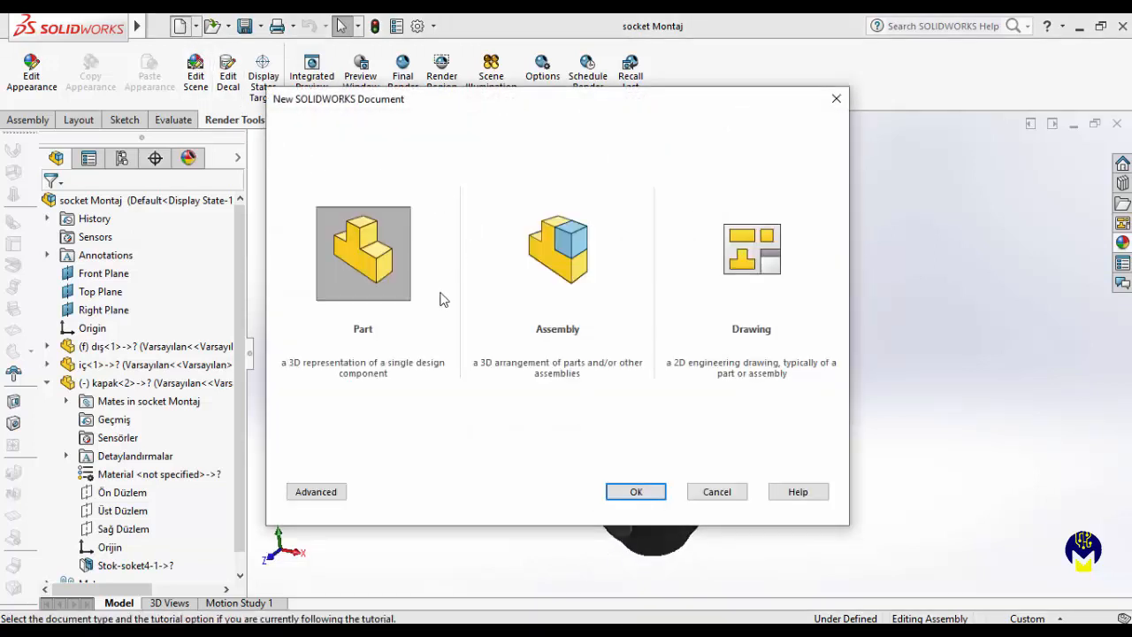
{"action": "left_click", "coordinate": [651, 494]}
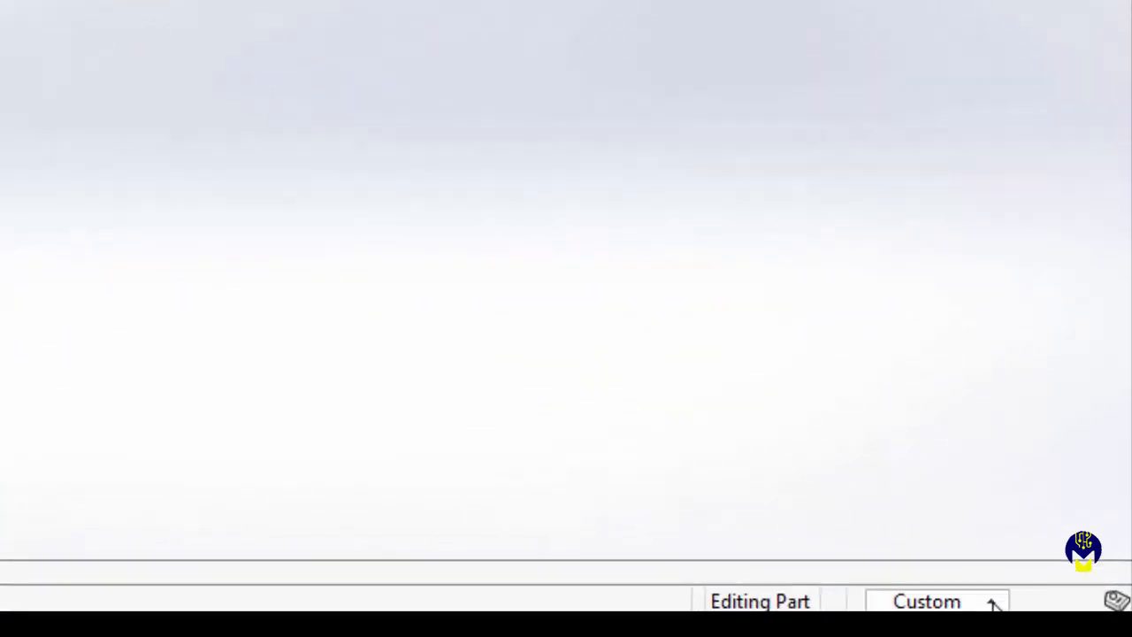
{"action": "left_click", "coordinate": [993, 603]}
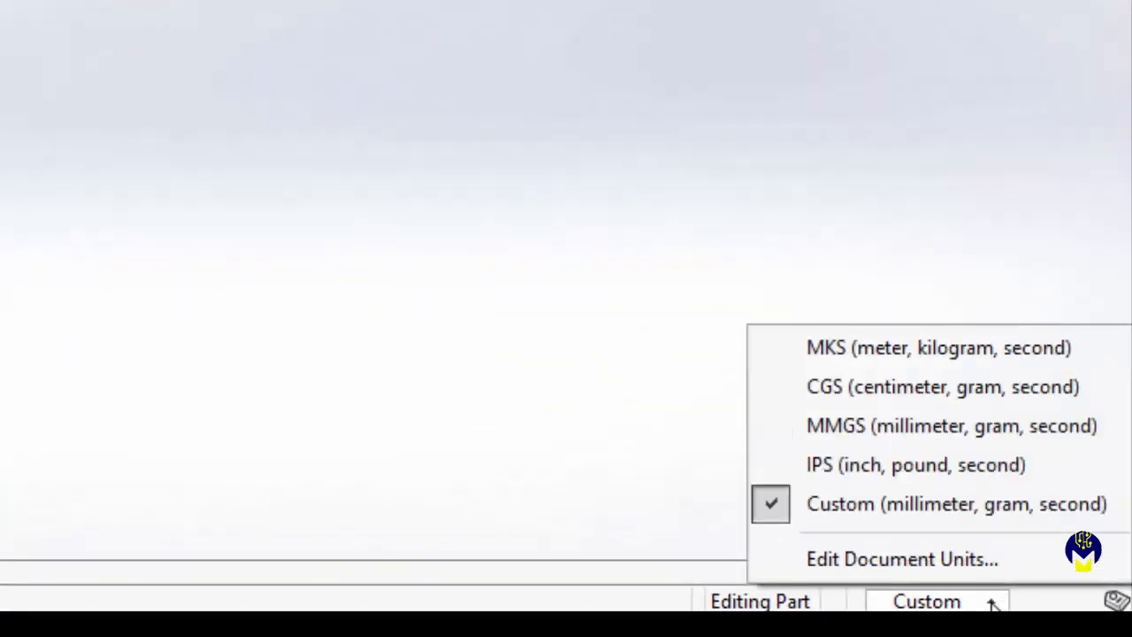
{"action": "left_click", "coordinate": [913, 388]}
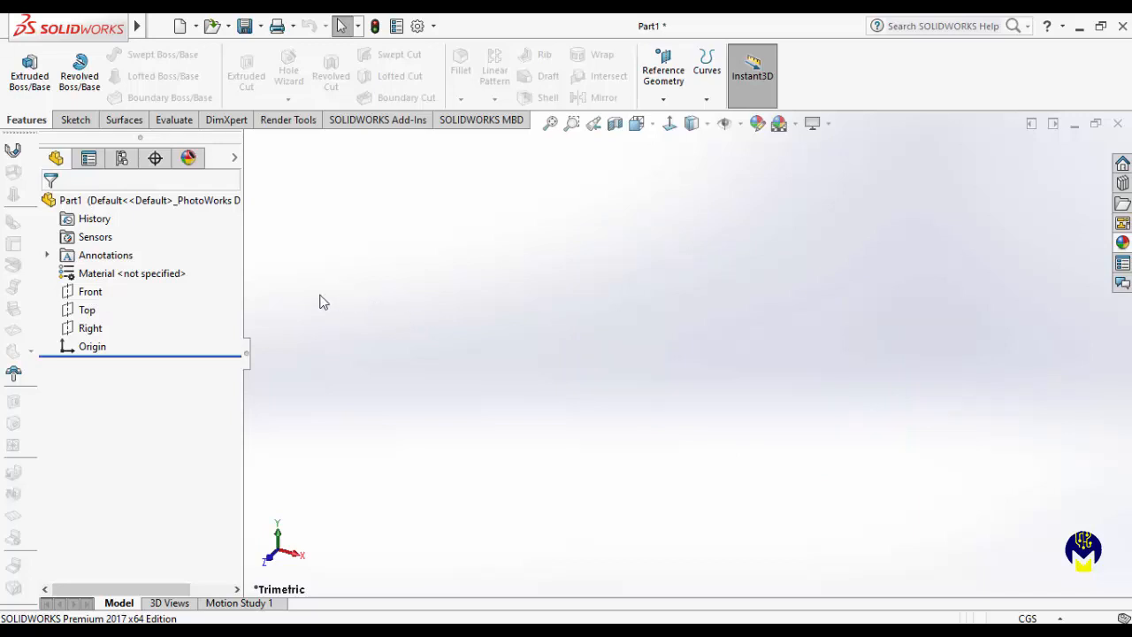
- Start a sketch on the Front plane and draw a vertical centerline about 5.5 cm long upward from the origin
{"action": "right_click", "coordinate": [92, 295]}
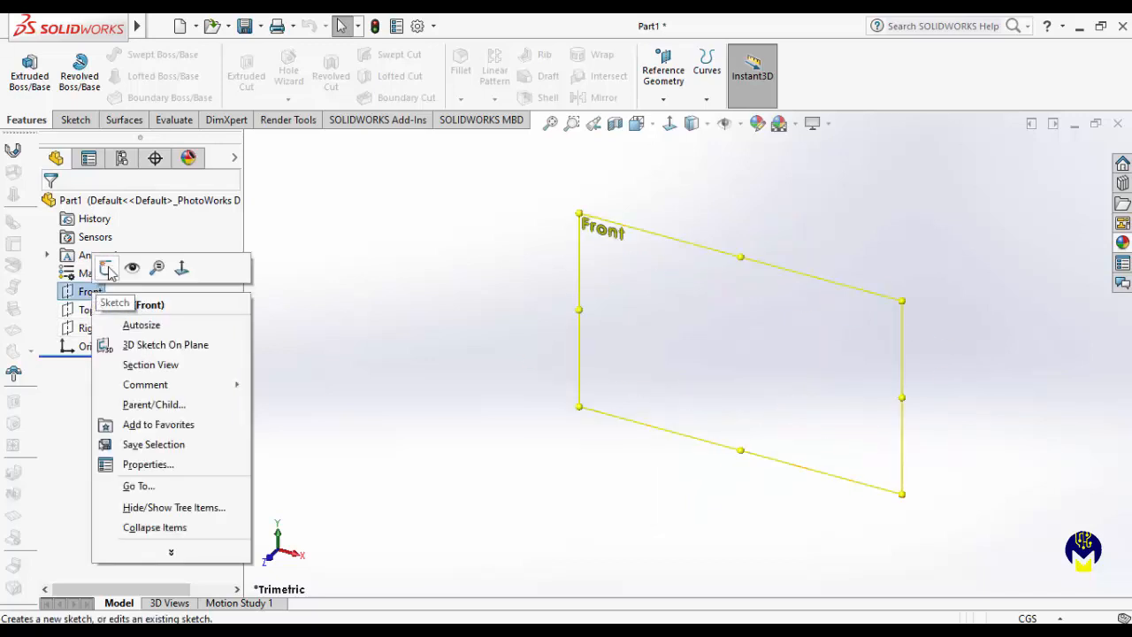
{"action": "left_click", "coordinate": [107, 269]}
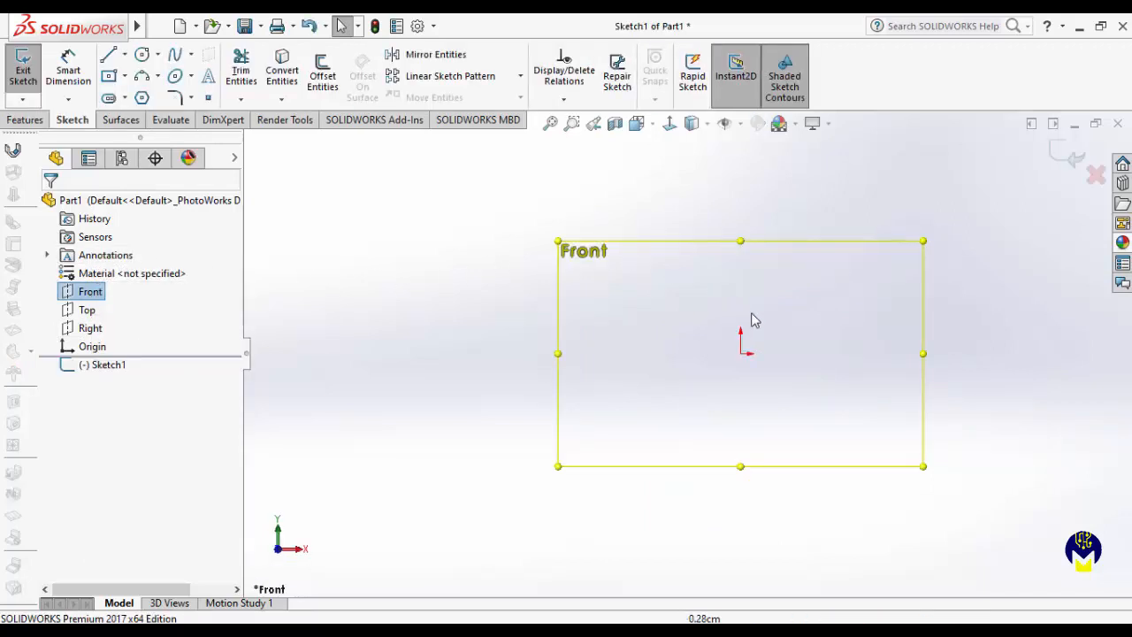
{"action": "scroll", "coordinate": [1021, 377], "scroll_direction": "up", "scroll_amount": 1}
{"action": "scroll", "coordinate": [990, 336], "scroll_direction": "down", "scroll_amount": 3}
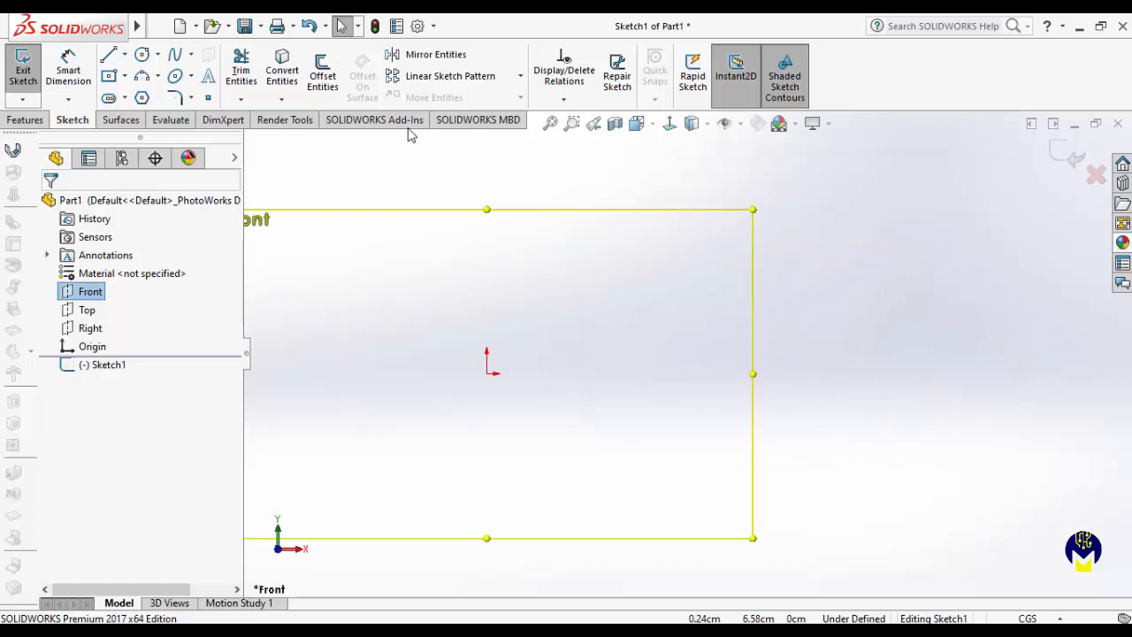
{"action": "left_click", "coordinate": [125, 54]}
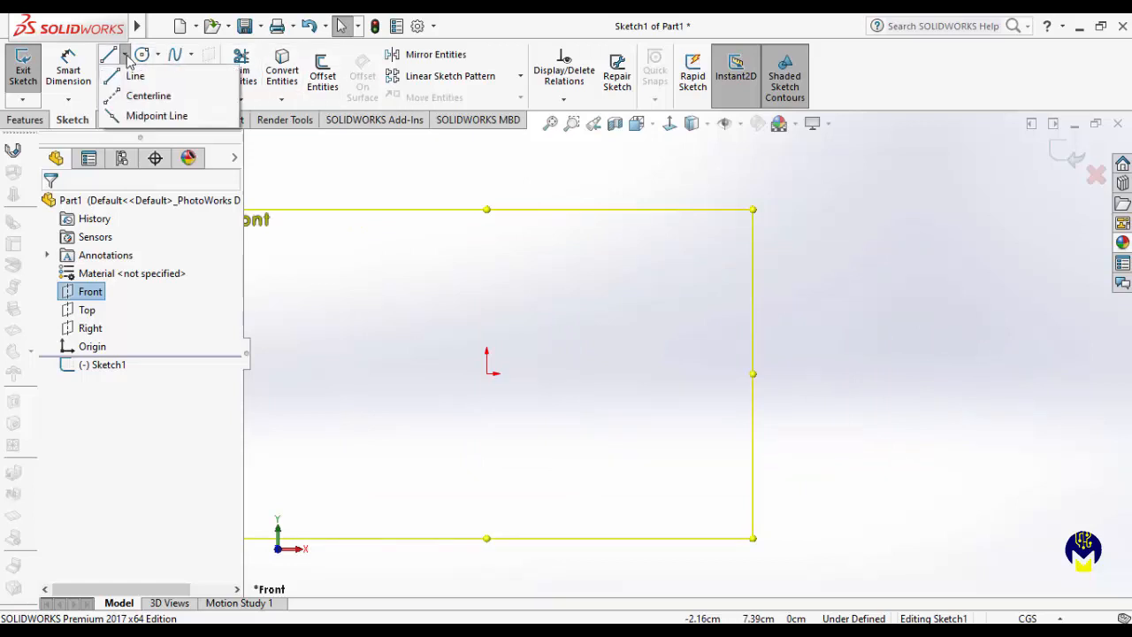
{"action": "left_click", "coordinate": [149, 96]}
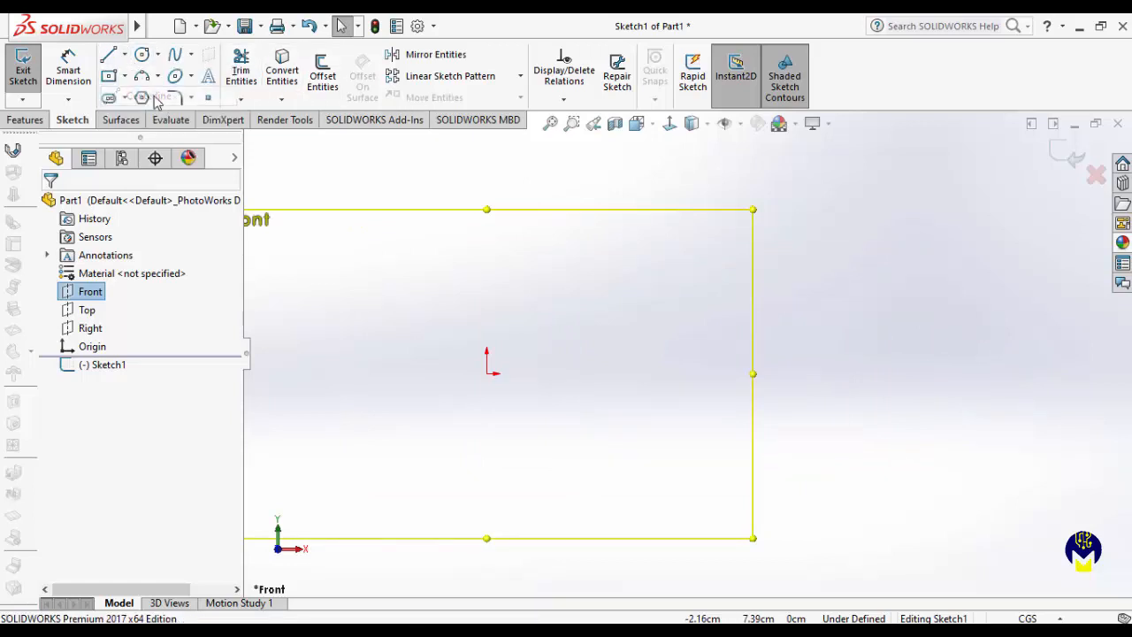
{"action": "left_click", "coordinate": [487, 373]}
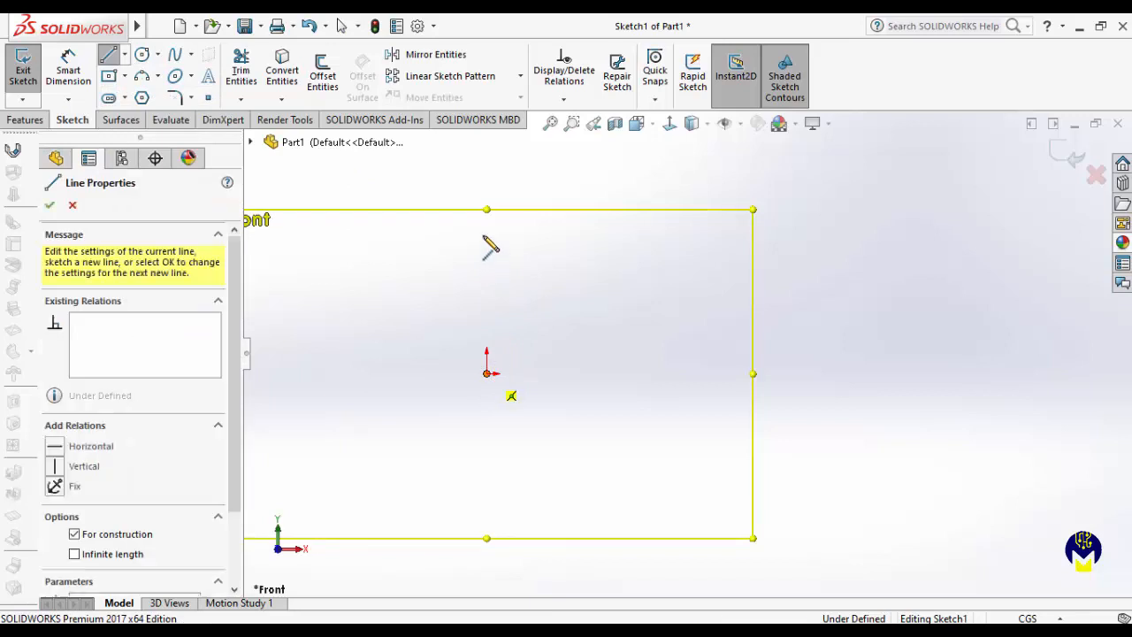
{"action": "left_click", "coordinate": [486, 193]}
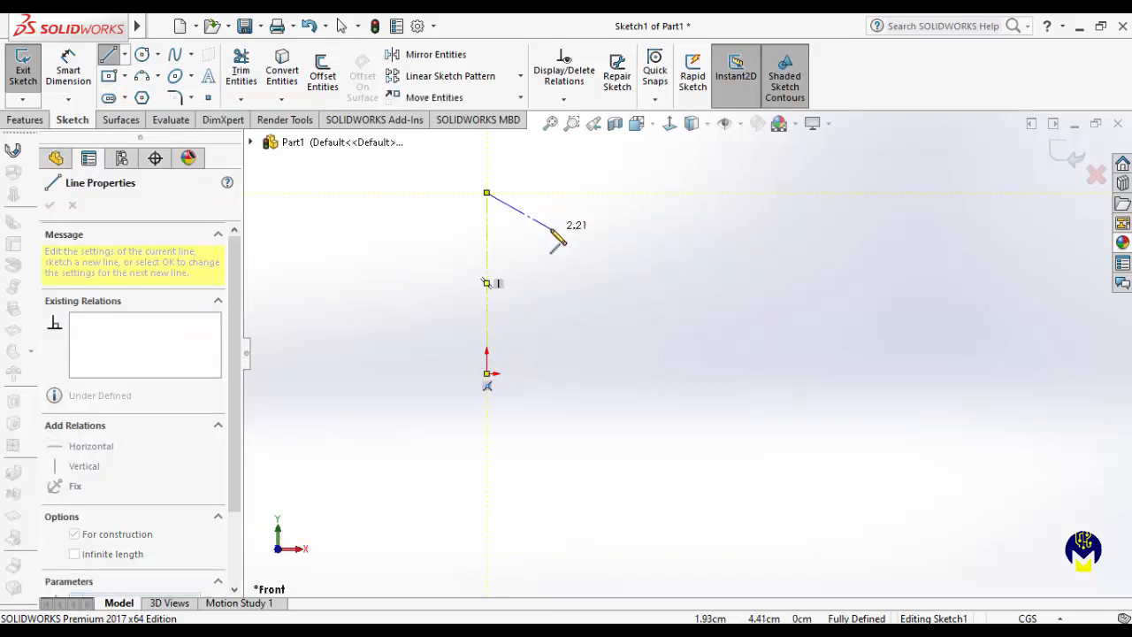
{"action": "key", "text": "Escape"}
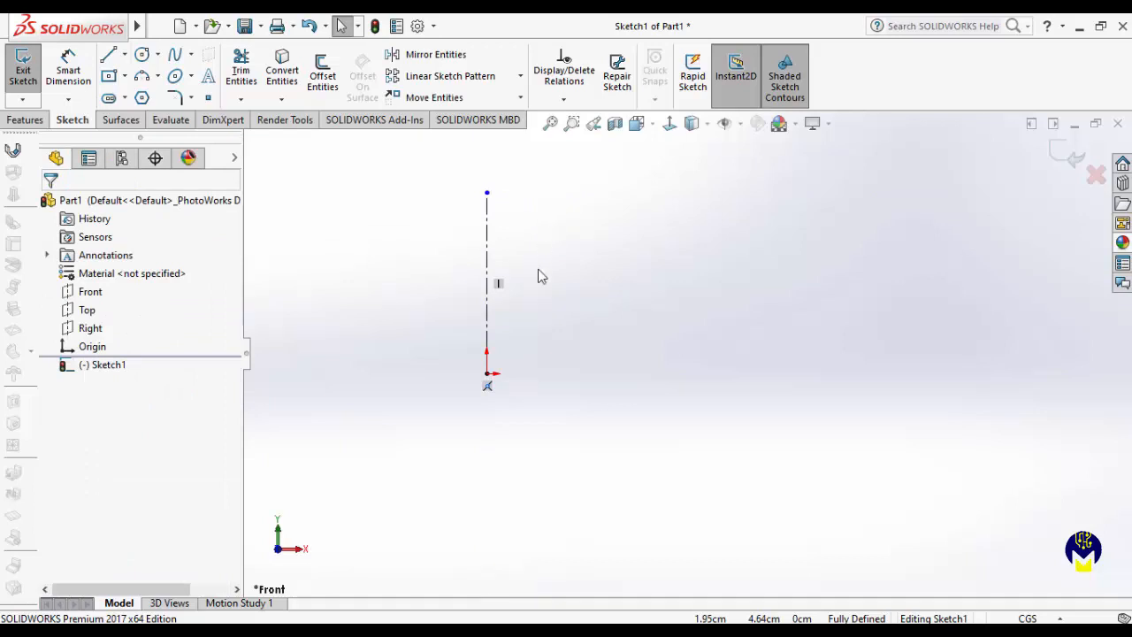
- Dimension the vertical centerline's length and set it to 25 cm
{"action": "left_click", "coordinate": [68, 69]}
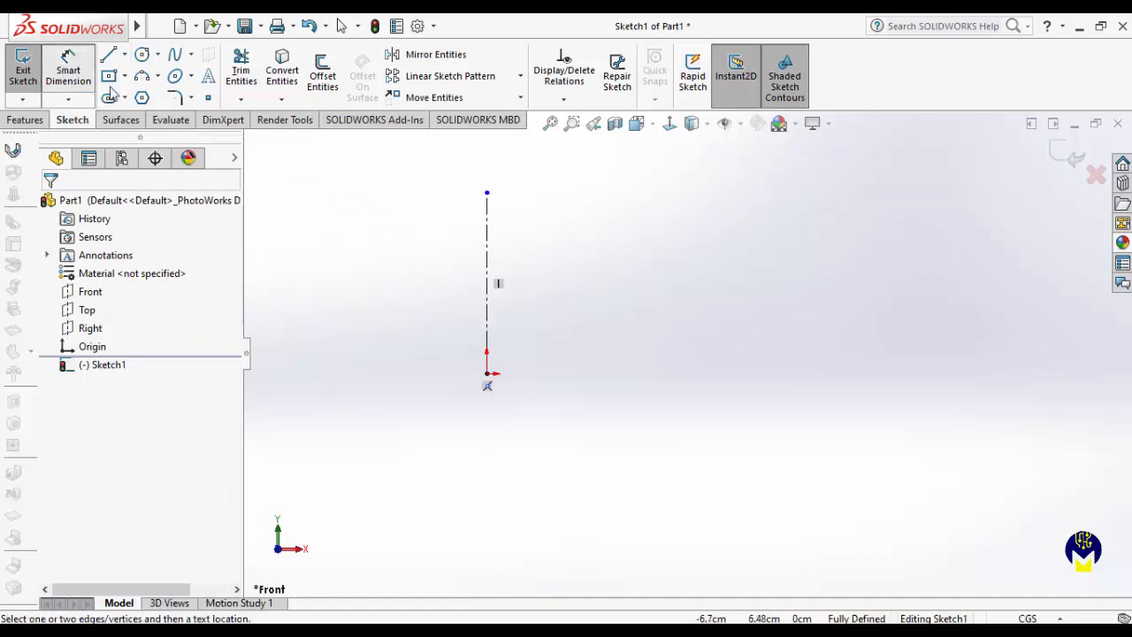
{"action": "left_click", "coordinate": [491, 244]}
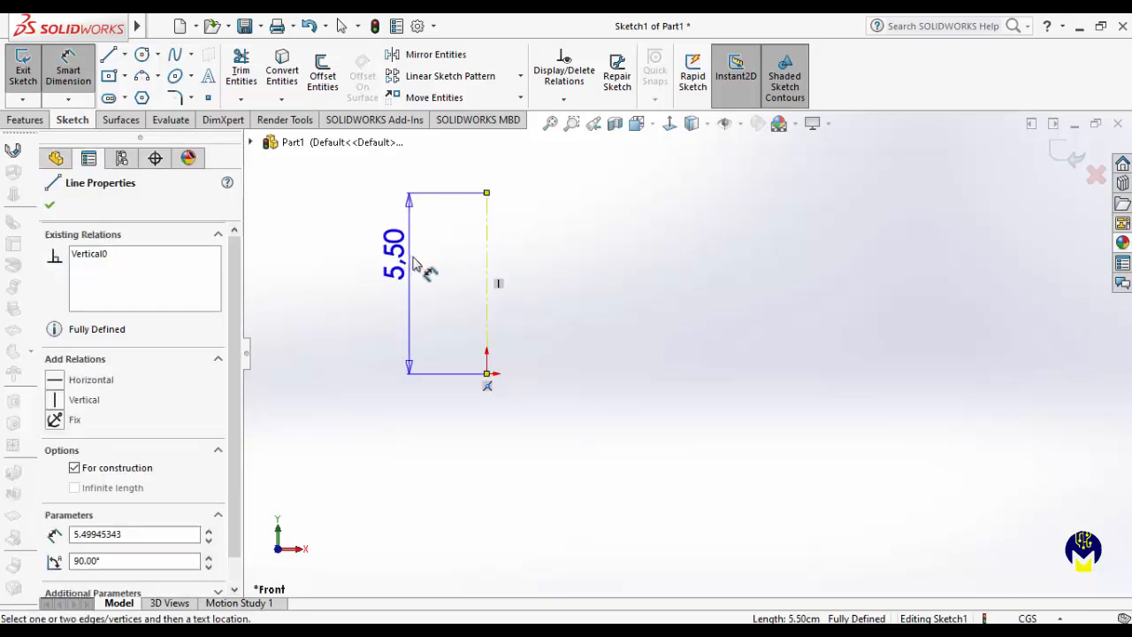
{"action": "left_click", "coordinate": [422, 271]}
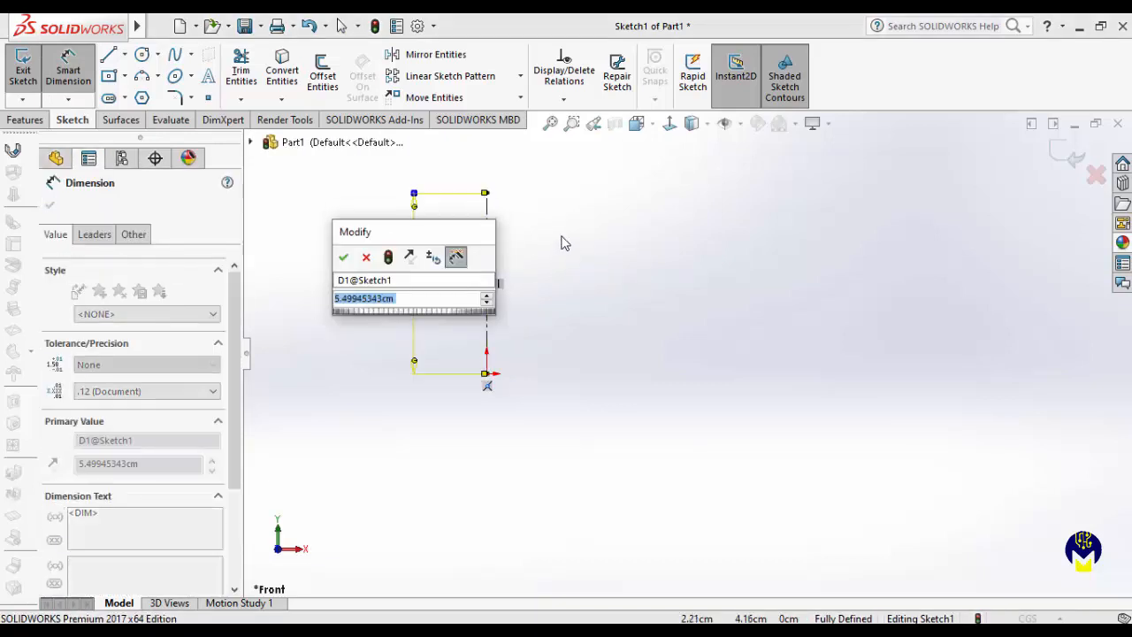
{"action": "type", "text": "25"}
{"action": "key", "text": "Return"}
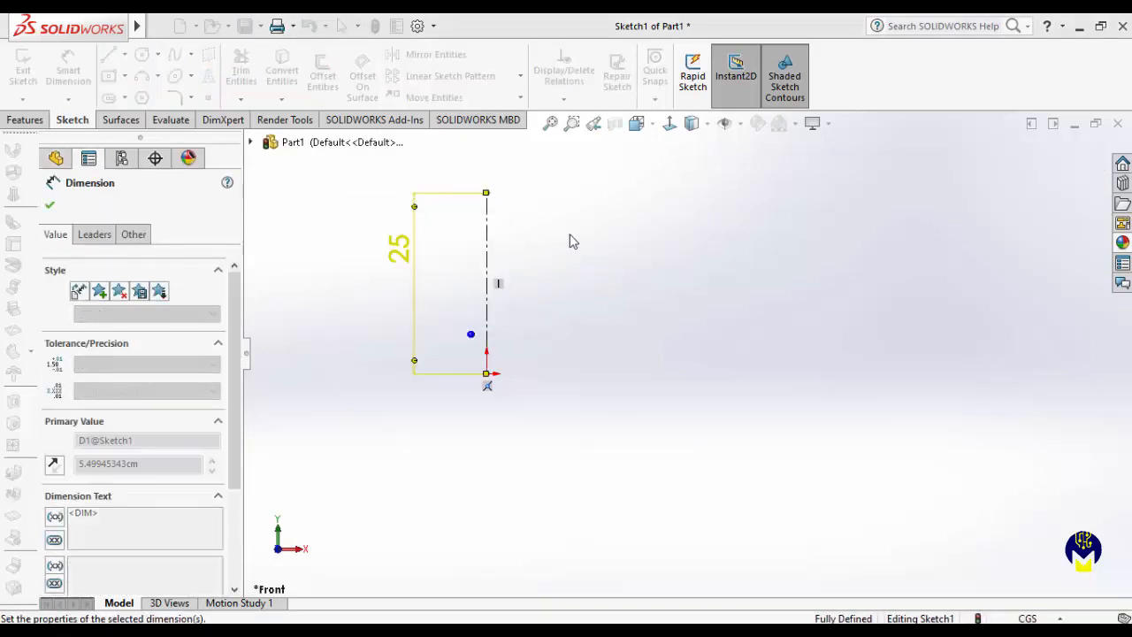
{"action": "scroll", "coordinate": [581, 256], "scroll_direction": "up", "scroll_amount": 3}
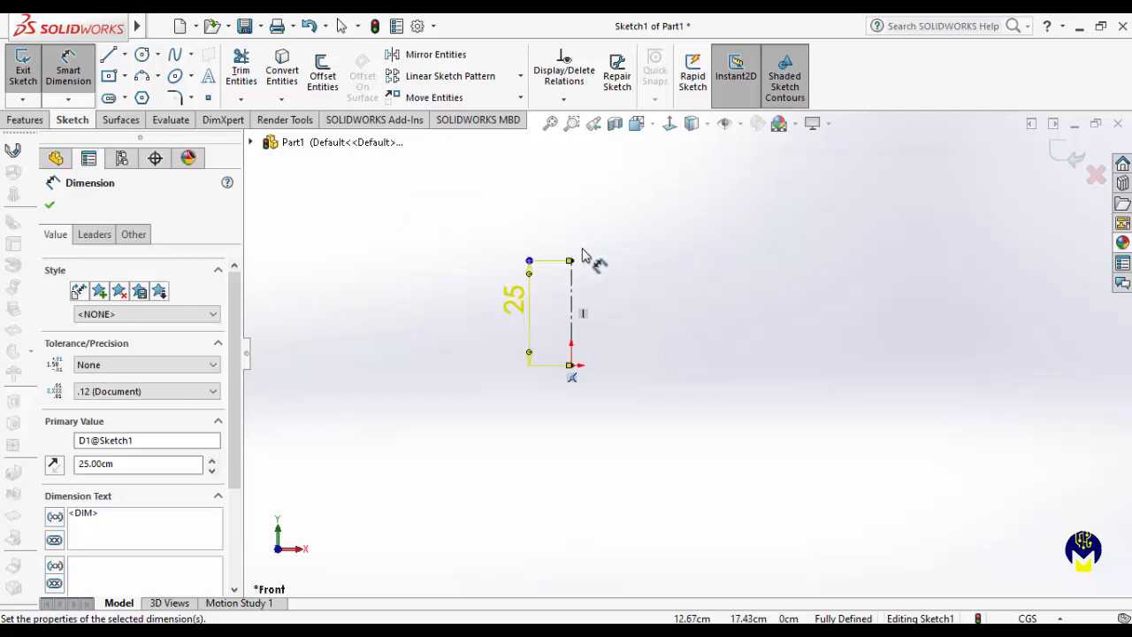
{"action": "scroll", "coordinate": [681, 273], "scroll_direction": "down", "scroll_amount": 2}
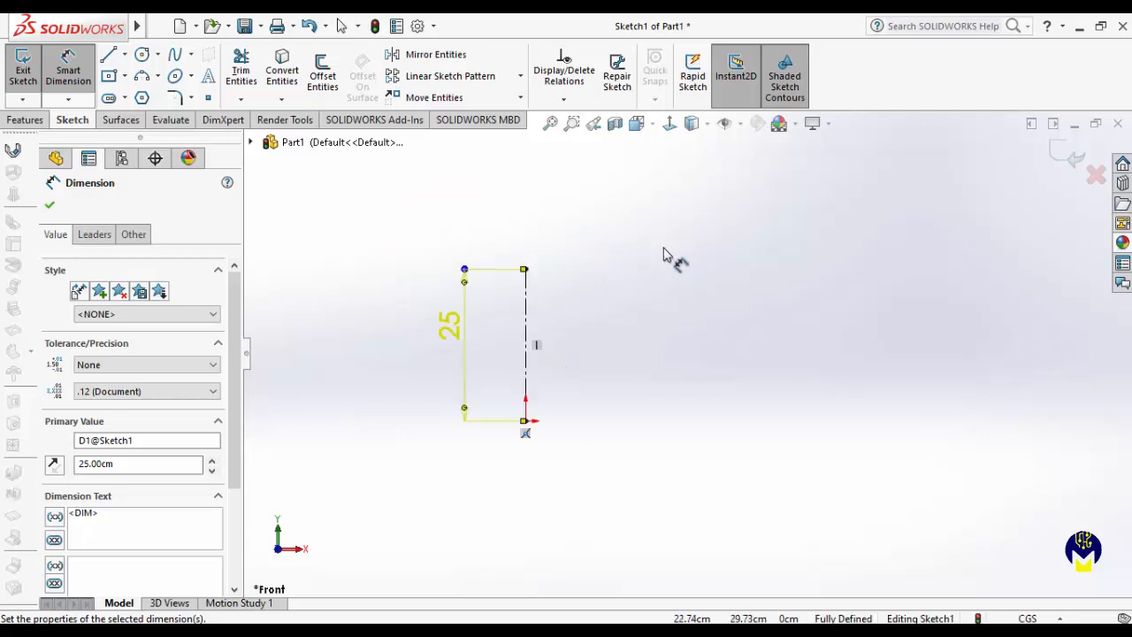
{"action": "key", "text": "Escape"}
- Insert the image "socket front" from the Socket folder into the Front plane sketch as a sketch picture
{"action": "mouse_move", "coordinate": [137, 25]}
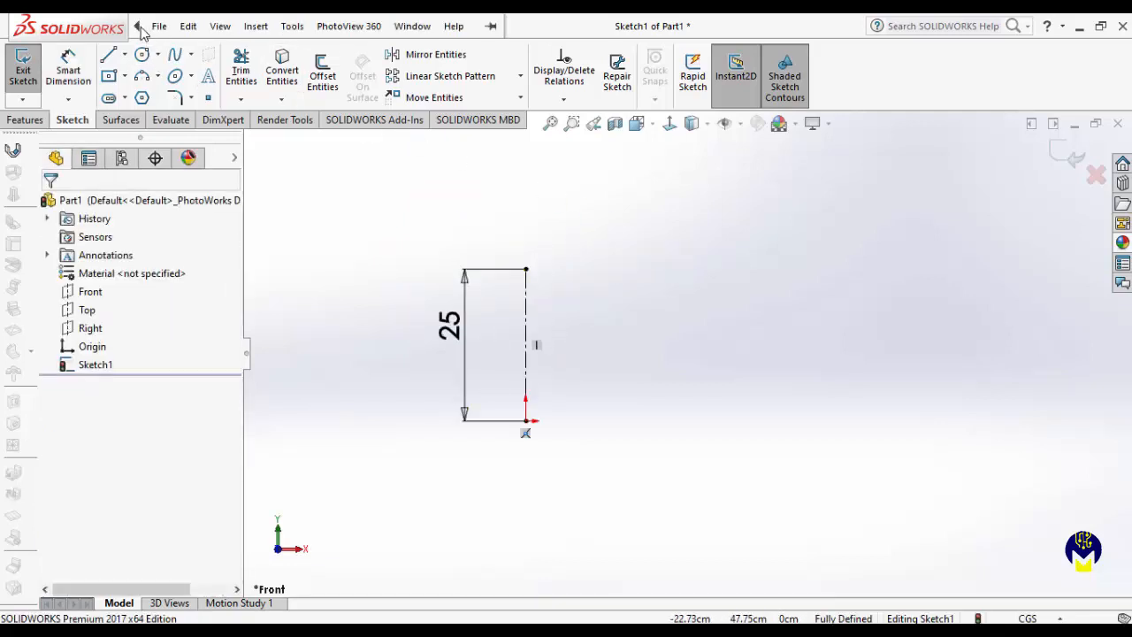
{"action": "left_click", "coordinate": [392, 39]}
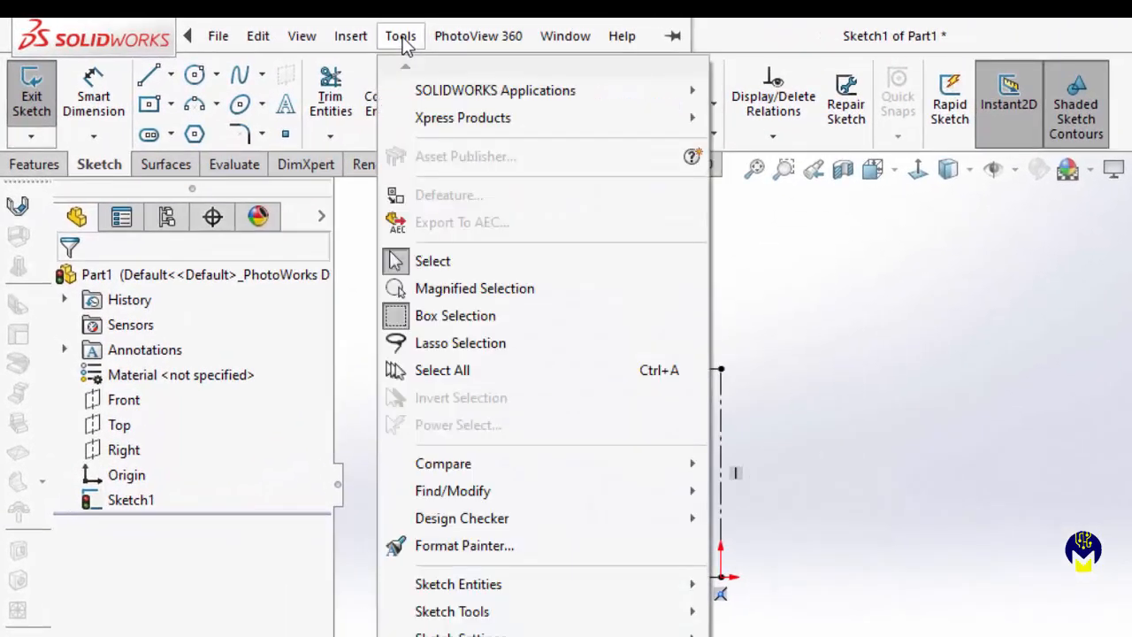
{"action": "mouse_move", "coordinate": [477, 611]}
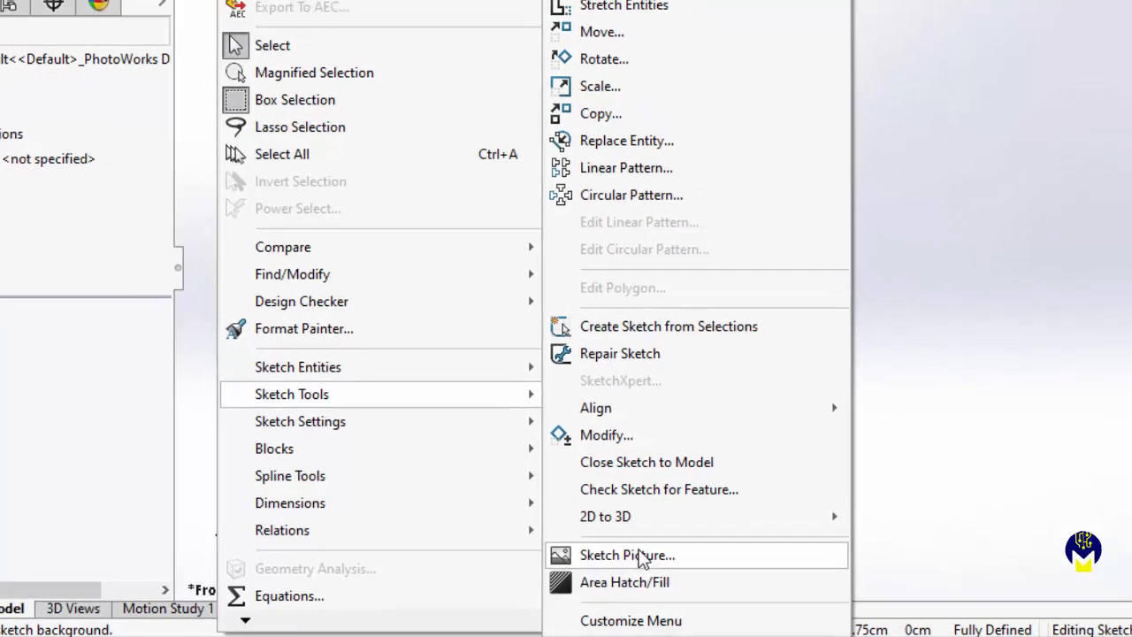
{"action": "left_click", "coordinate": [558, 541]}
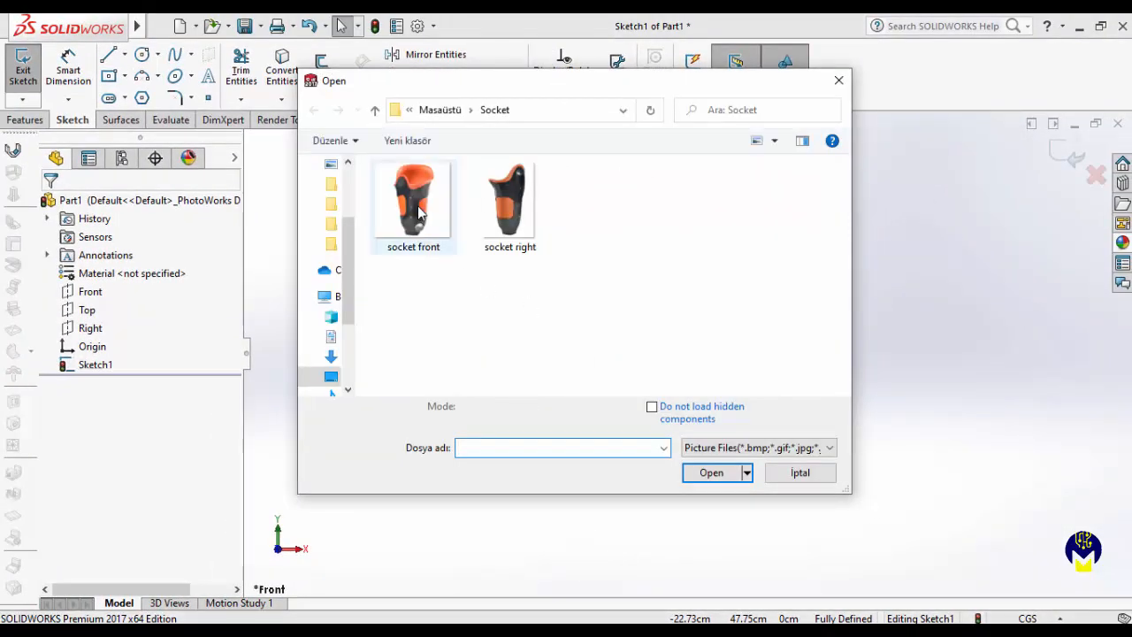
{"action": "left_click", "coordinate": [419, 213]}
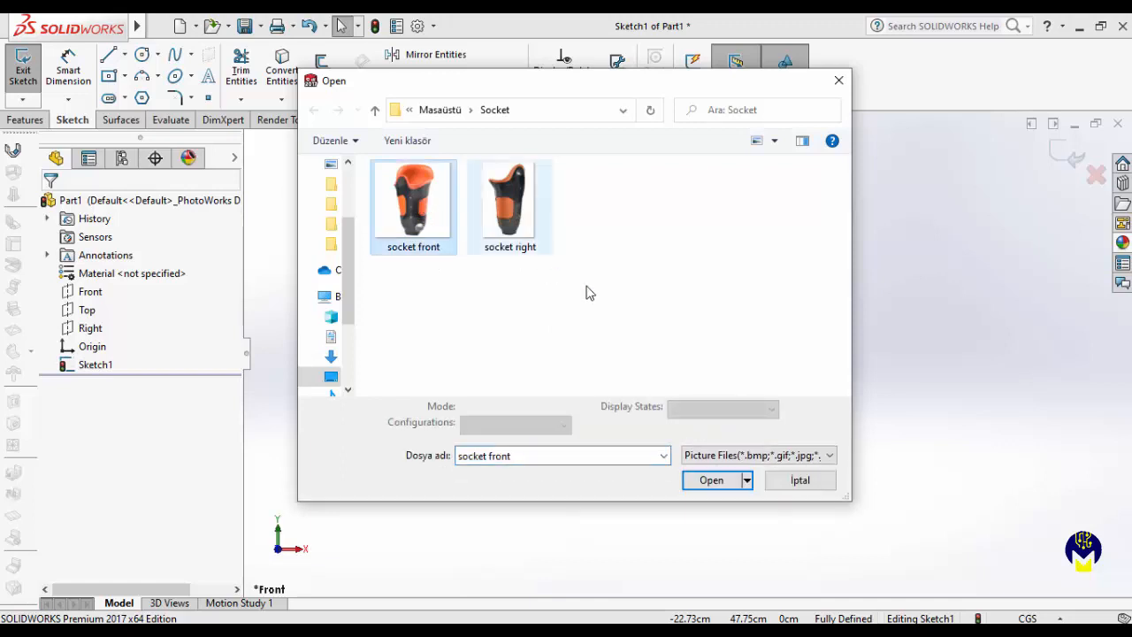
{"action": "left_click", "coordinate": [711, 481]}
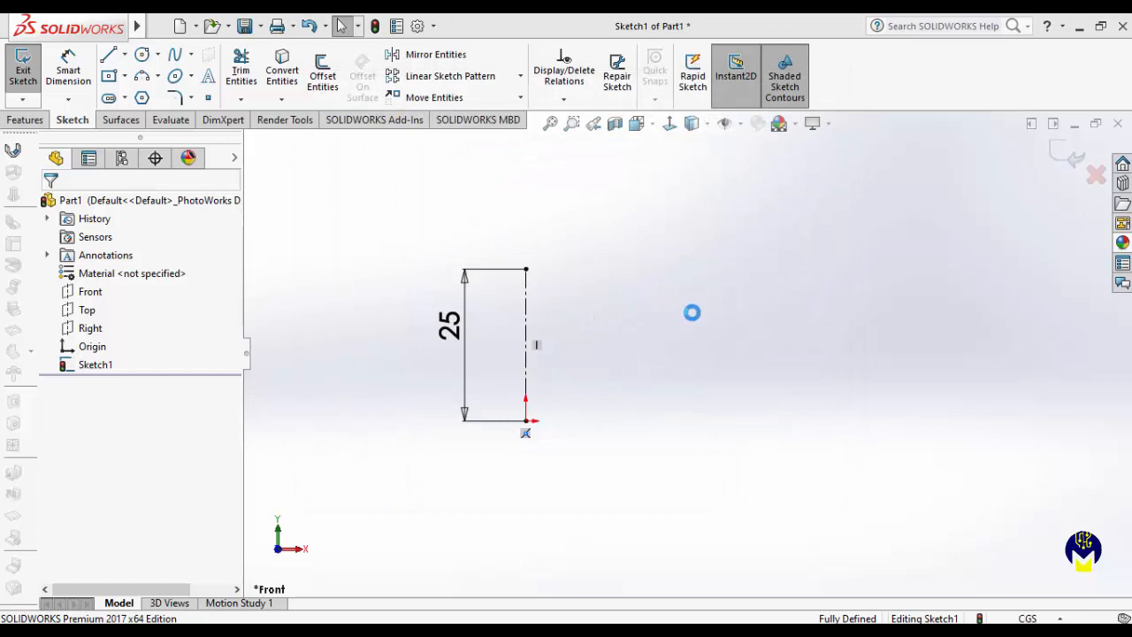
- Scale the front sketch picture down to about 24.95 cm square so its height matches the vertical centerline, and accept it
{"action": "scroll", "coordinate": [726, 333], "scroll_direction": "up", "scroll_amount": 3}
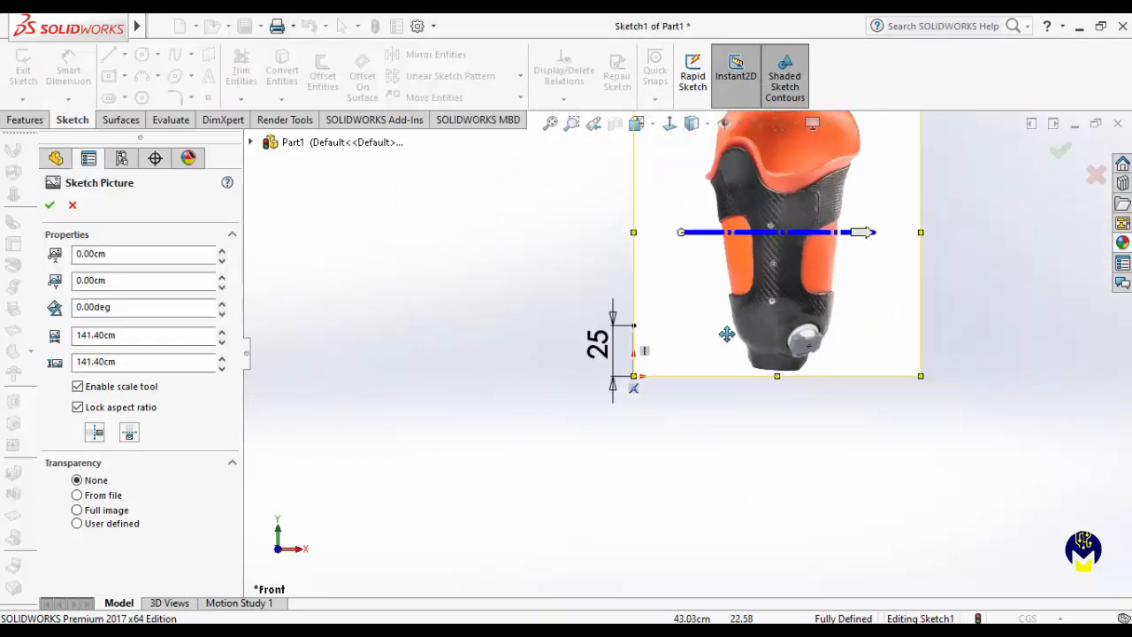
{"action": "scroll", "coordinate": [689, 354], "scroll_direction": "up", "scroll_amount": 3}
{"action": "scroll", "coordinate": [849, 221], "scroll_direction": "down", "scroll_amount": 2}
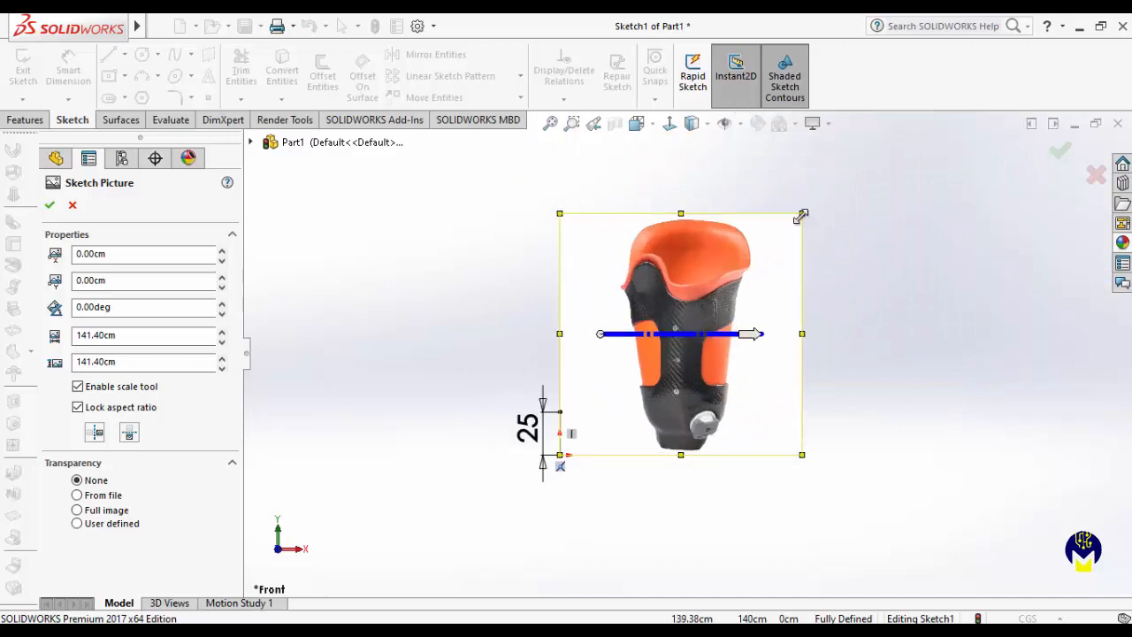
{"action": "mouse_move", "coordinate": [801, 215]}
{"action": "left_mouse_down"}
{"action": "mouse_move", "coordinate": [645, 422]}
{"action": "mouse_move", "coordinate": [600, 514]}
{"action": "left_mouse_up"}
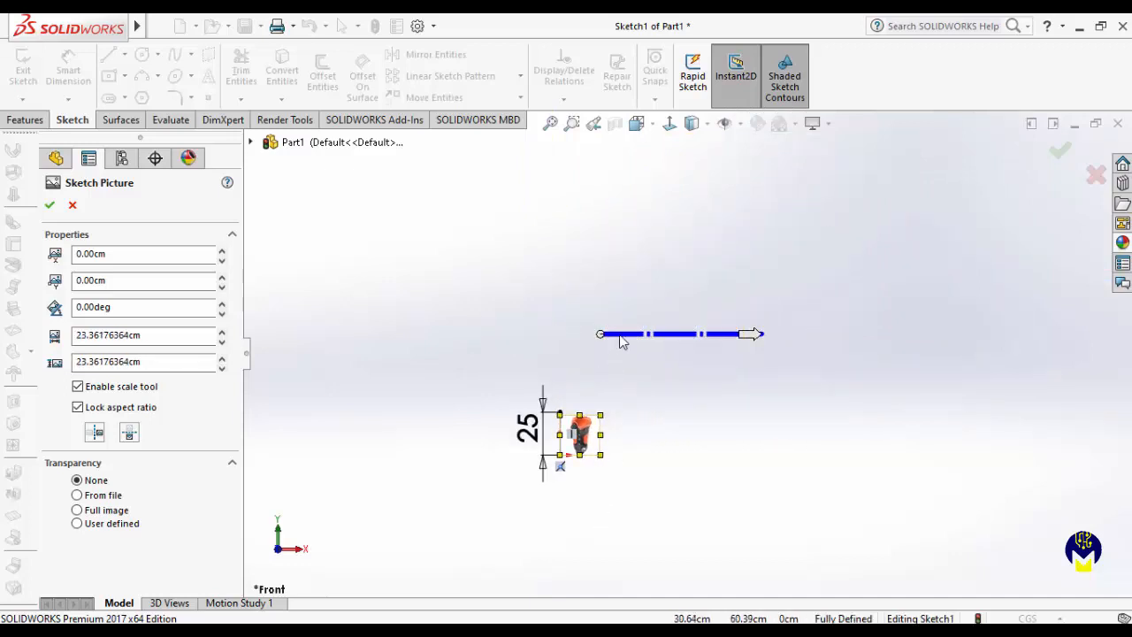
{"action": "left_click_drag", "start_coordinate": [601, 335], "coordinate": [552, 434]}
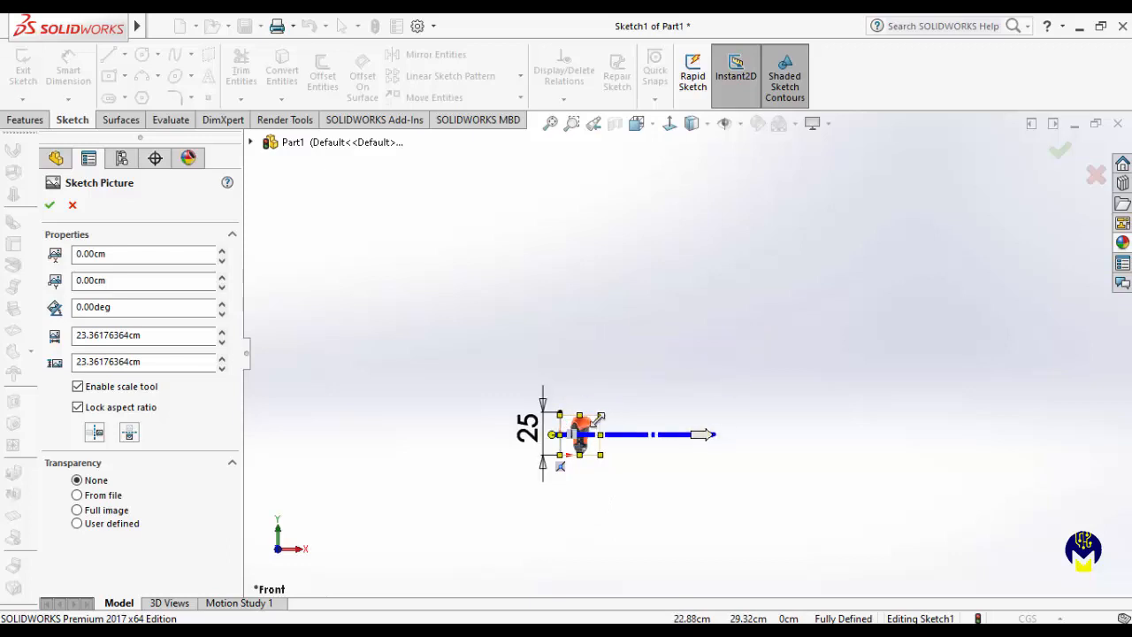
{"action": "scroll", "coordinate": [591, 409], "scroll_direction": "down", "scroll_amount": 9}
{"action": "left_click_drag", "start_coordinate": [814, 322], "coordinate": [825, 304]}
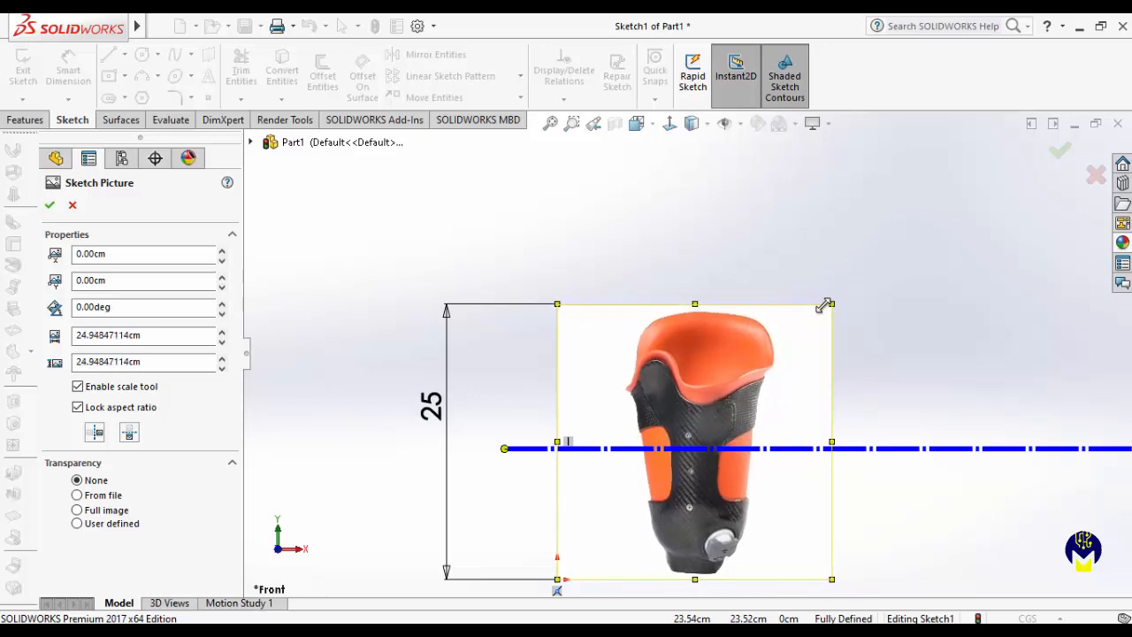
{"action": "scroll", "coordinate": [826, 324], "scroll_direction": "up", "scroll_amount": 3}
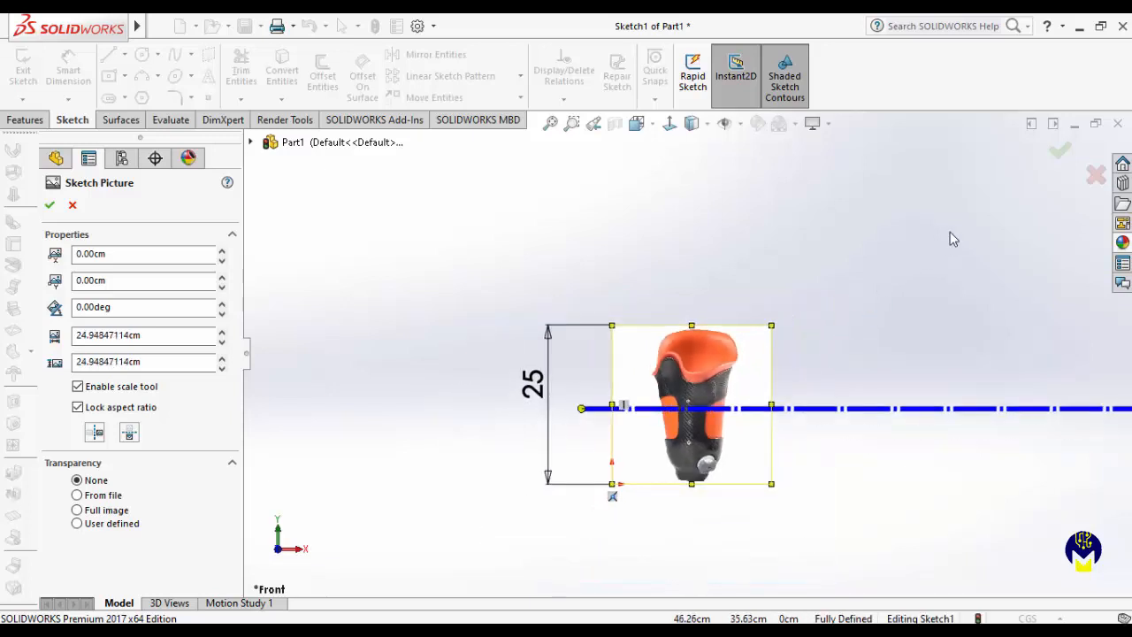
{"action": "left_click", "coordinate": [1061, 153]}
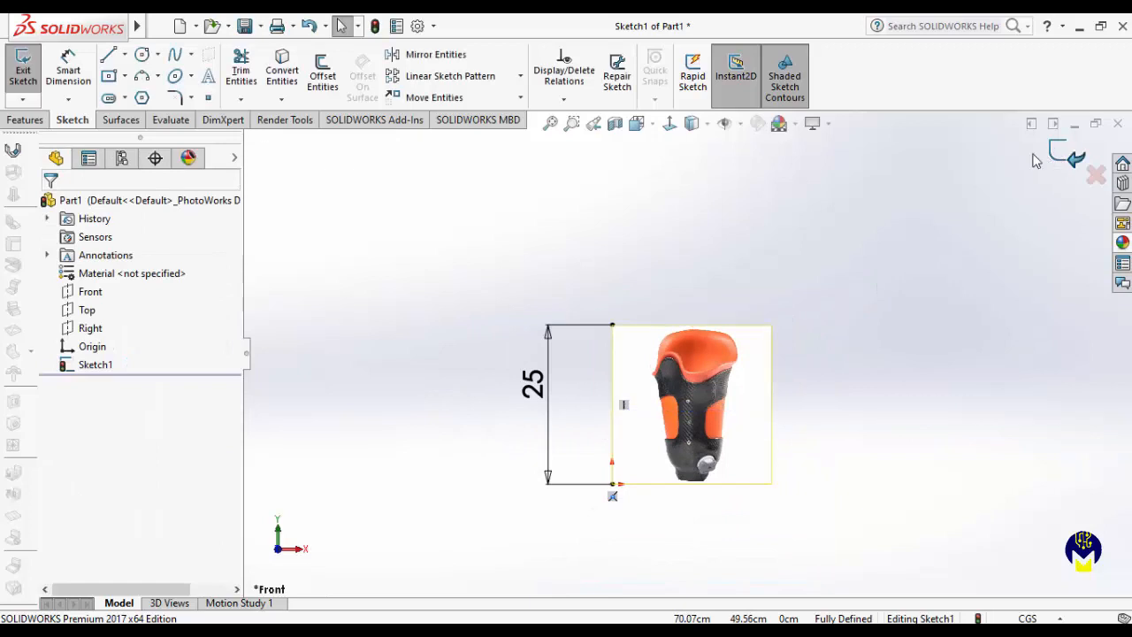
- Reopen the front sketch picture's properties, close them, and exit the sketch
{"action": "left_click", "coordinate": [727, 379]}
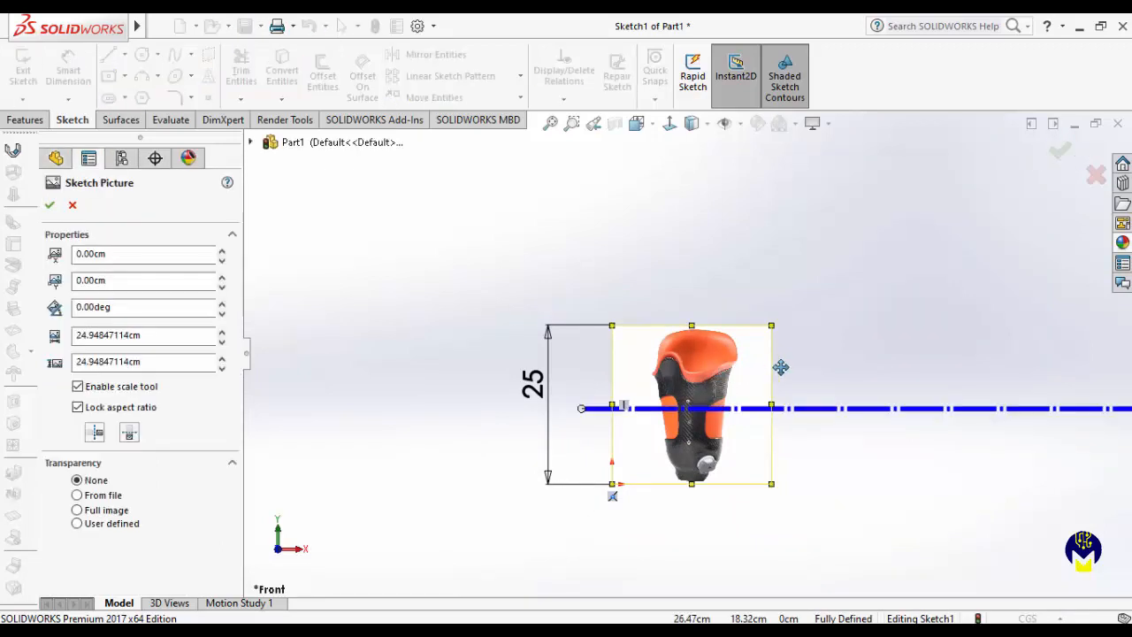
{"action": "left_click", "coordinate": [1060, 150]}
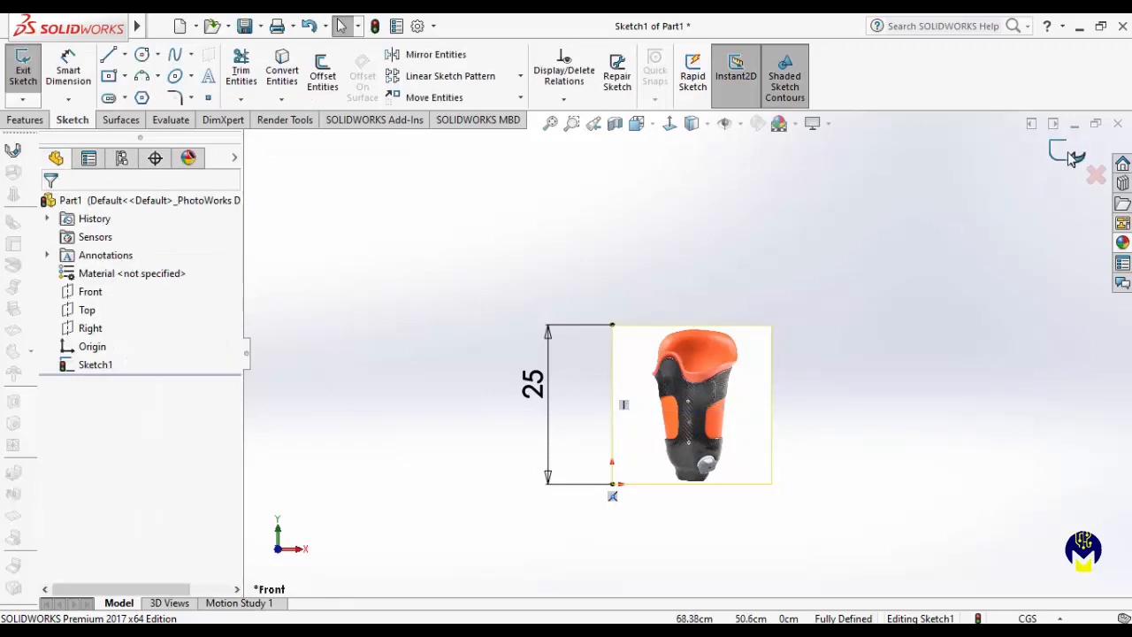
{"action": "left_click", "coordinate": [1070, 159]}
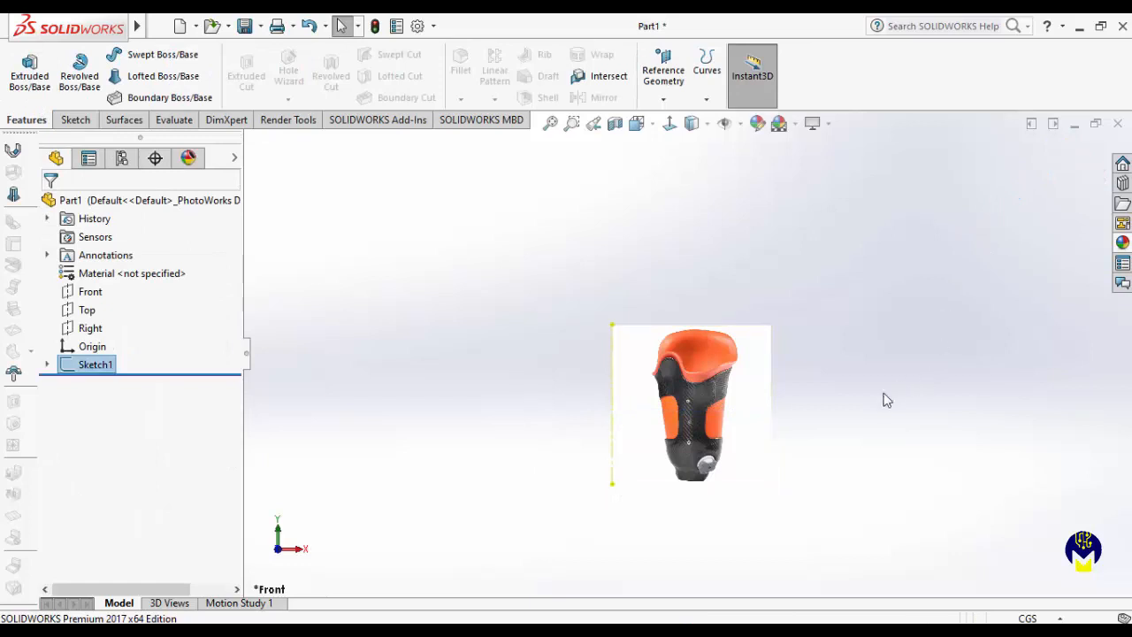
{"action": "scroll", "coordinate": [827, 453], "scroll_direction": "down", "scroll_amount": 1}
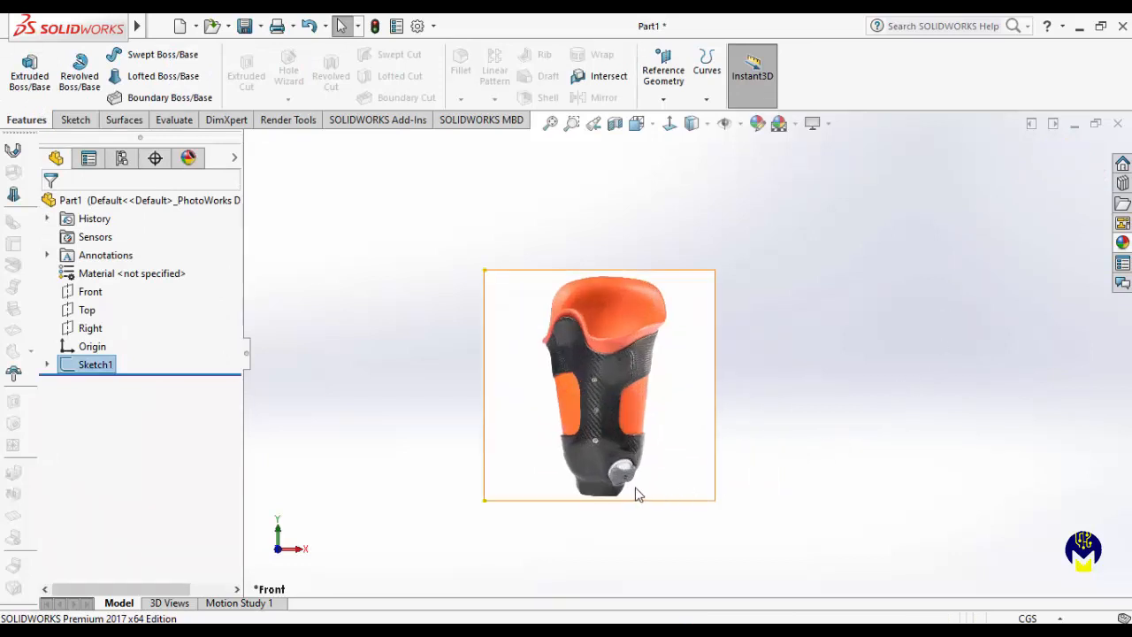
{"action": "scroll", "coordinate": [632, 492], "scroll_direction": "down", "scroll_amount": 1}
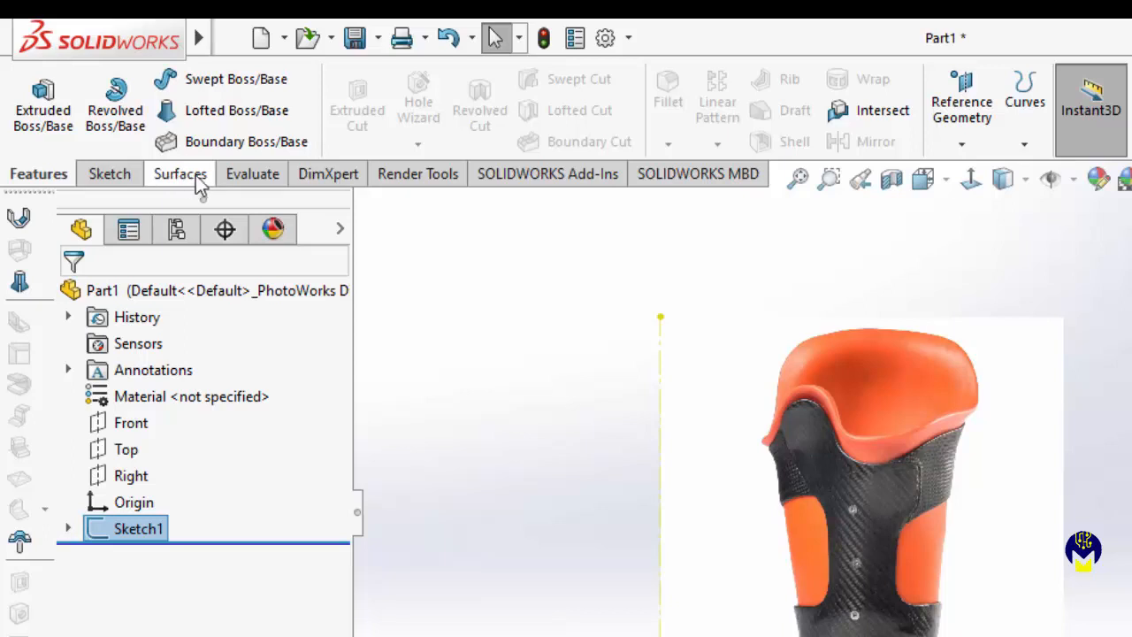
- Turn the Surfaces command set off and back on in the CommandManager
{"action": "right_click", "coordinate": [118, 173]}
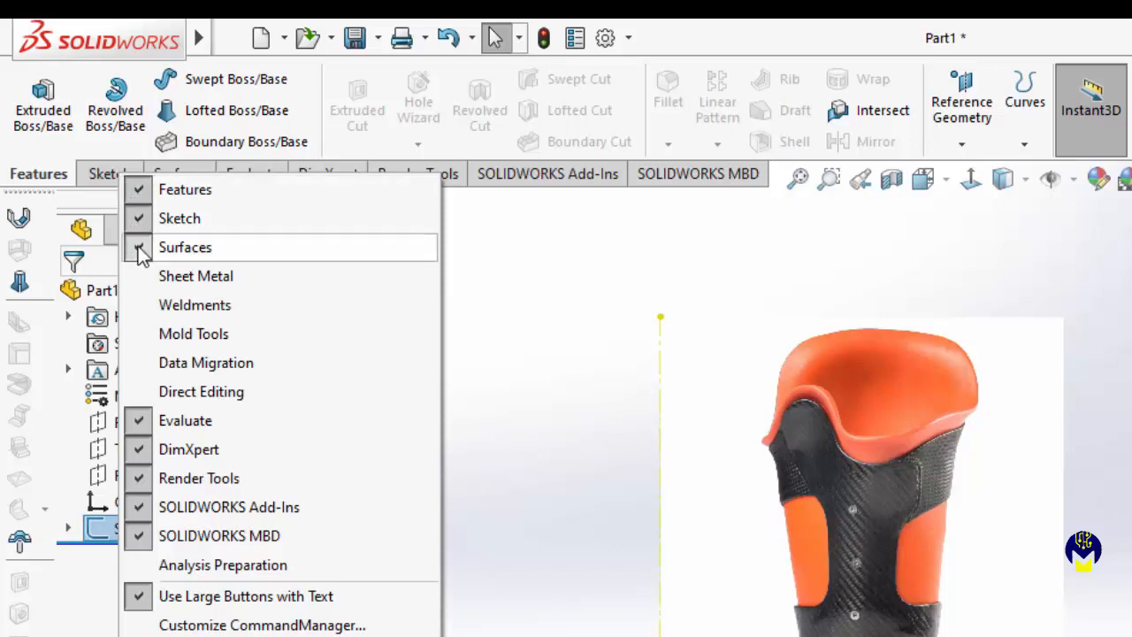
{"action": "left_click", "coordinate": [139, 248]}
{"action": "right_click", "coordinate": [119, 176]}
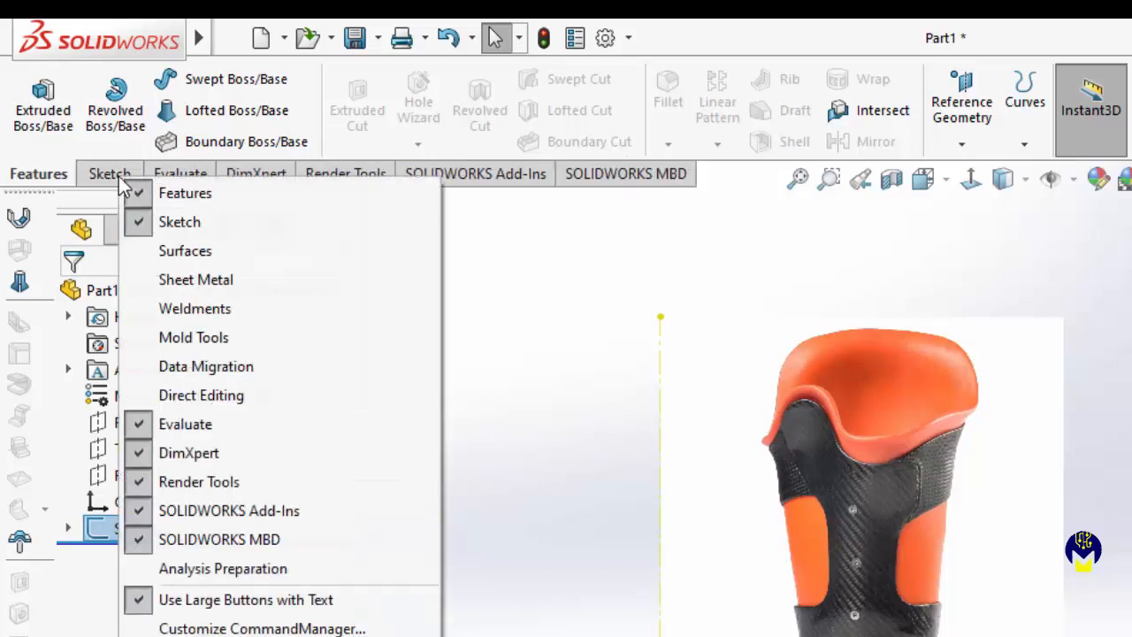
{"action": "left_click", "coordinate": [146, 251]}
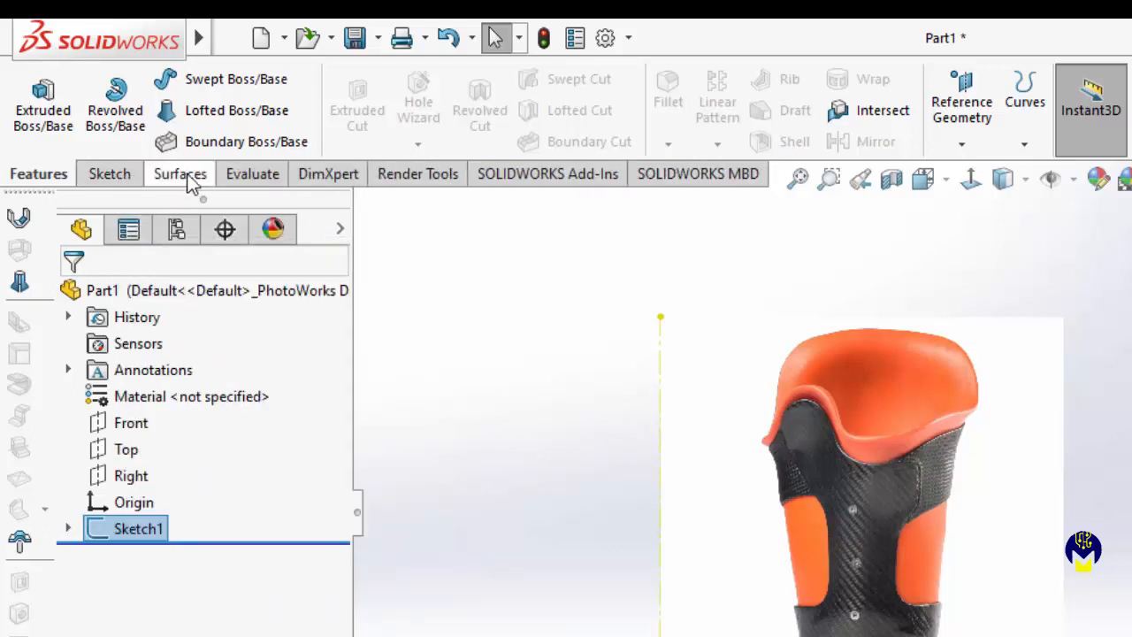
- Start a new sketch on the Front plane
{"action": "left_click", "coordinate": [111, 175]}
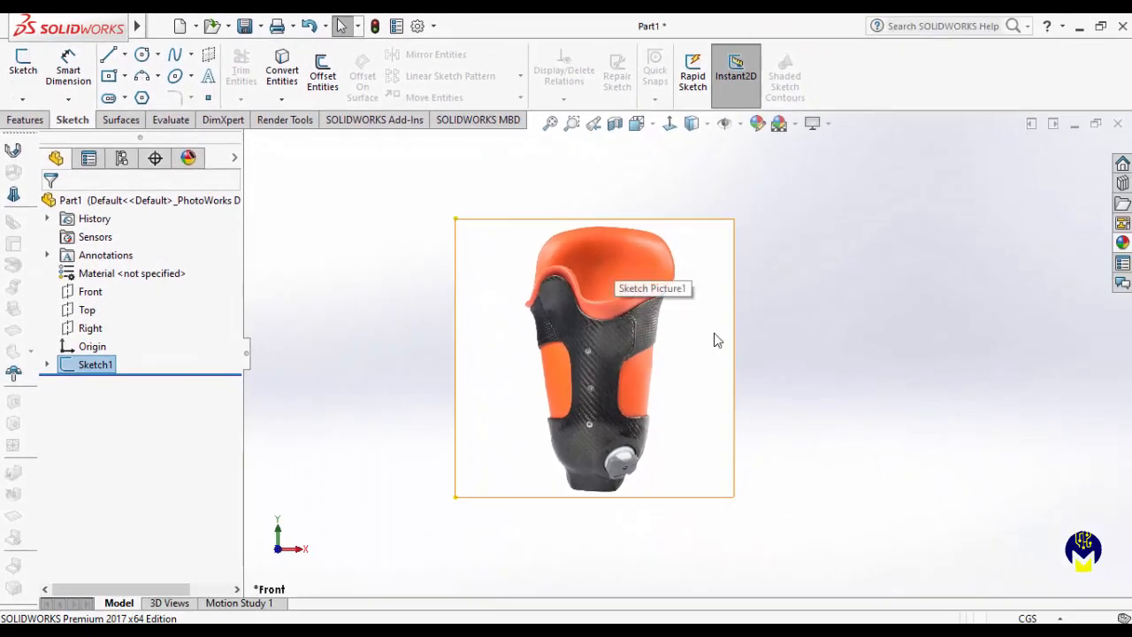
{"action": "left_click", "coordinate": [88, 291]}
{"action": "right_click", "coordinate": [100, 283]}
{"action": "left_click", "coordinate": [108, 264]}
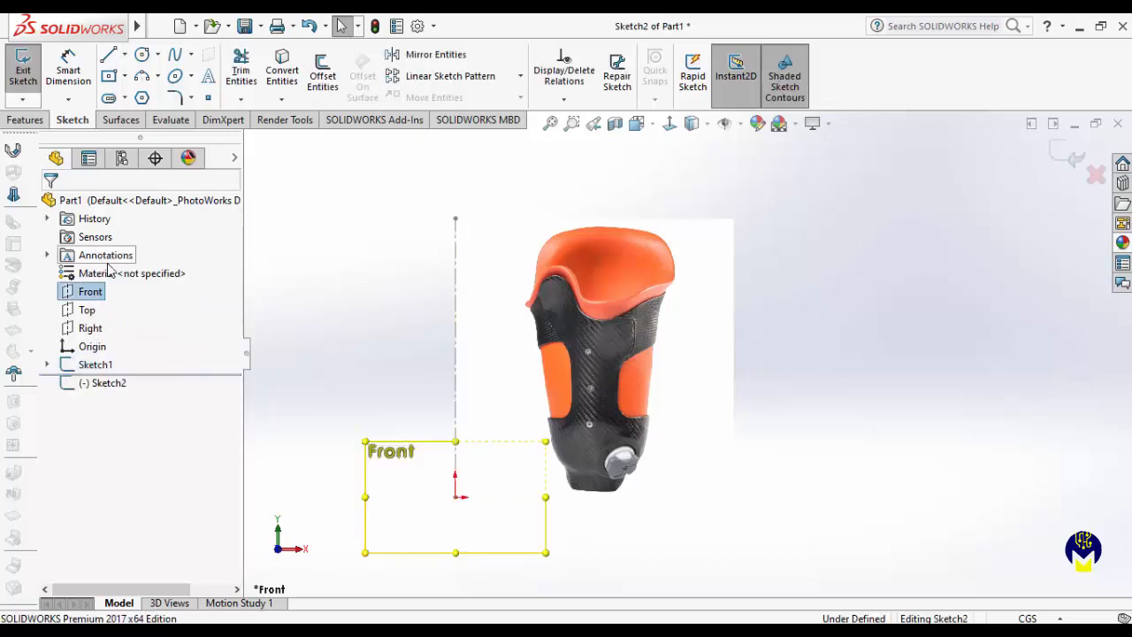
- Draw a horizontal line about 1.6 cm long along the socket's base, continued by a short slanted line up the base's right corner
{"action": "left_click", "coordinate": [111, 56]}
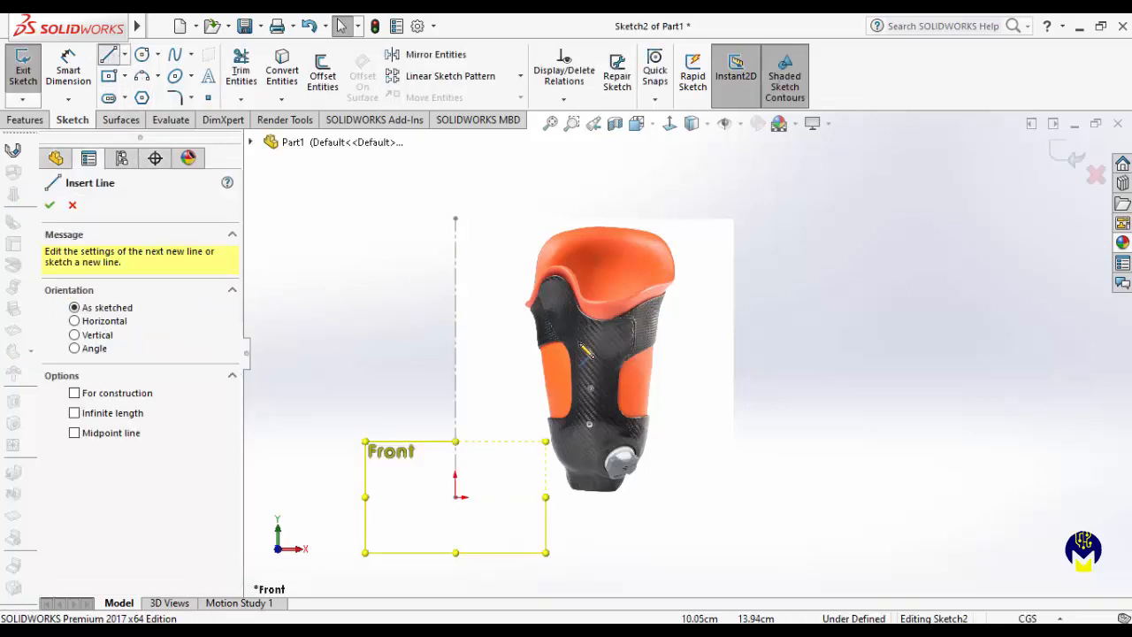
{"action": "scroll", "coordinate": [643, 511], "scroll_direction": "down", "scroll_amount": 4}
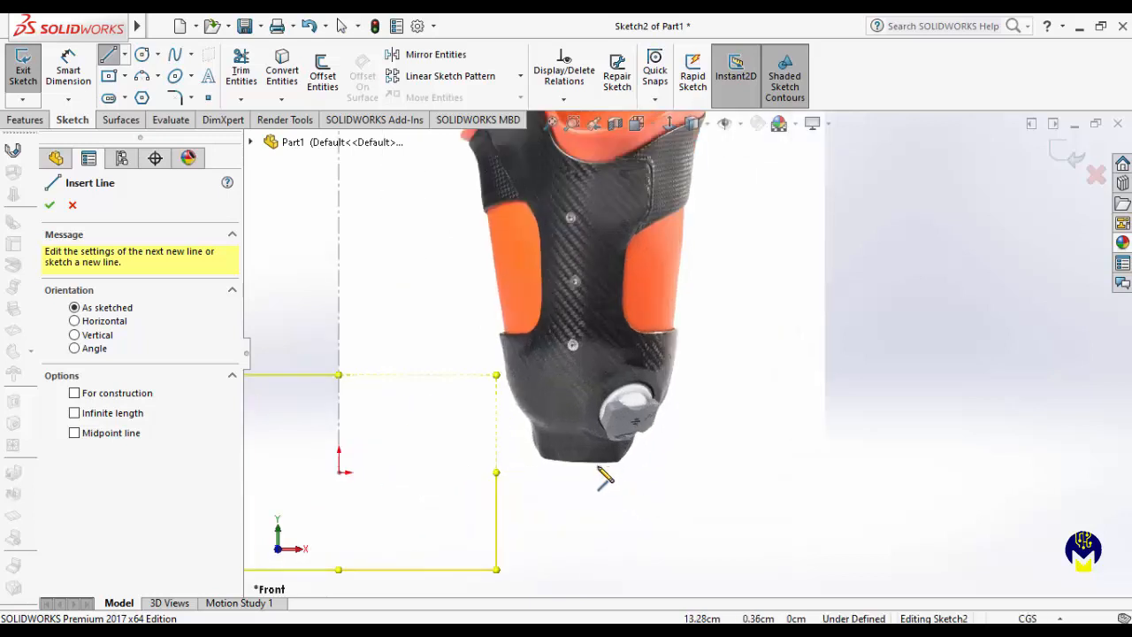
{"action": "scroll", "coordinate": [607, 470], "scroll_direction": "up", "scroll_amount": 3}
{"action": "scroll", "coordinate": [699, 447], "scroll_direction": "up", "scroll_amount": 1}
{"action": "scroll", "coordinate": [677, 397], "scroll_direction": "down", "scroll_amount": 2}
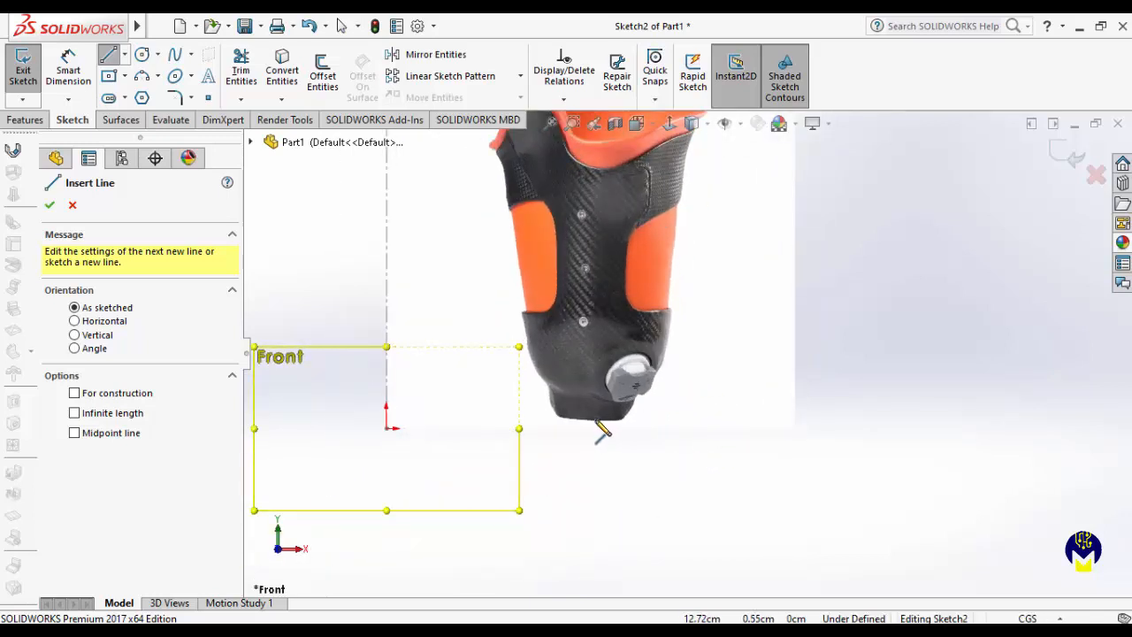
{"action": "left_click", "coordinate": [605, 423]}
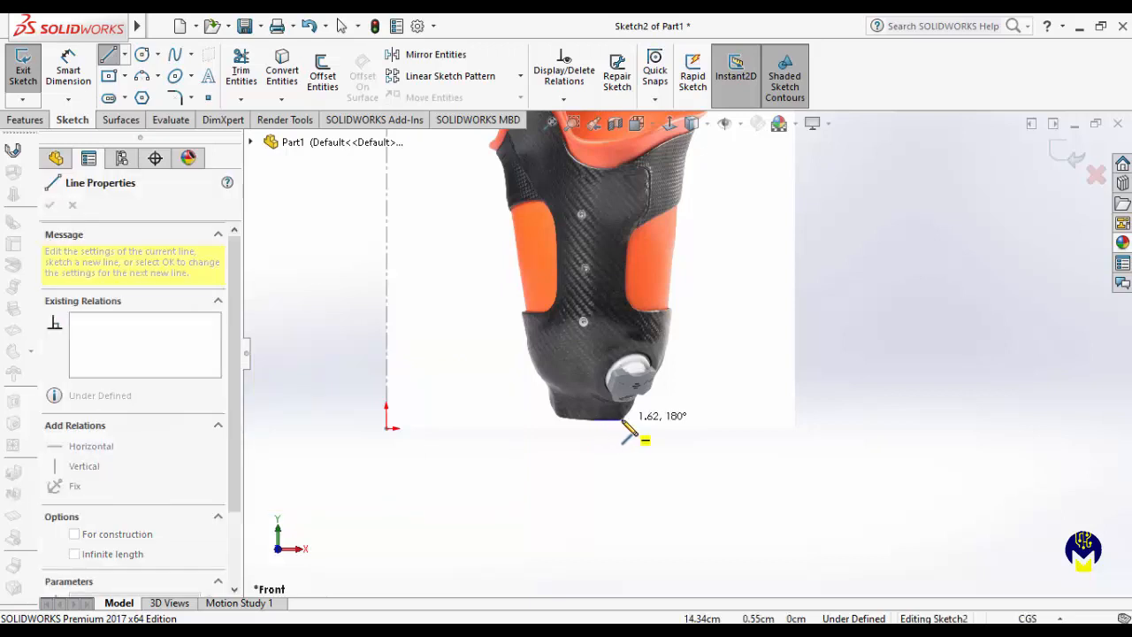
{"action": "left_click", "coordinate": [622, 419]}
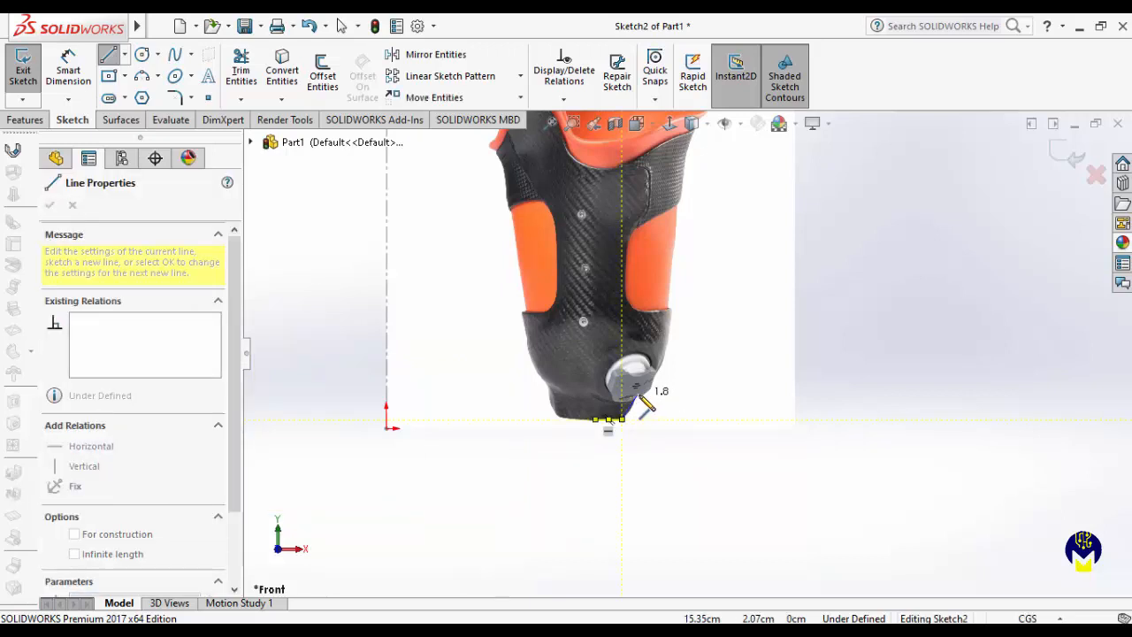
{"action": "left_click", "coordinate": [639, 389]}
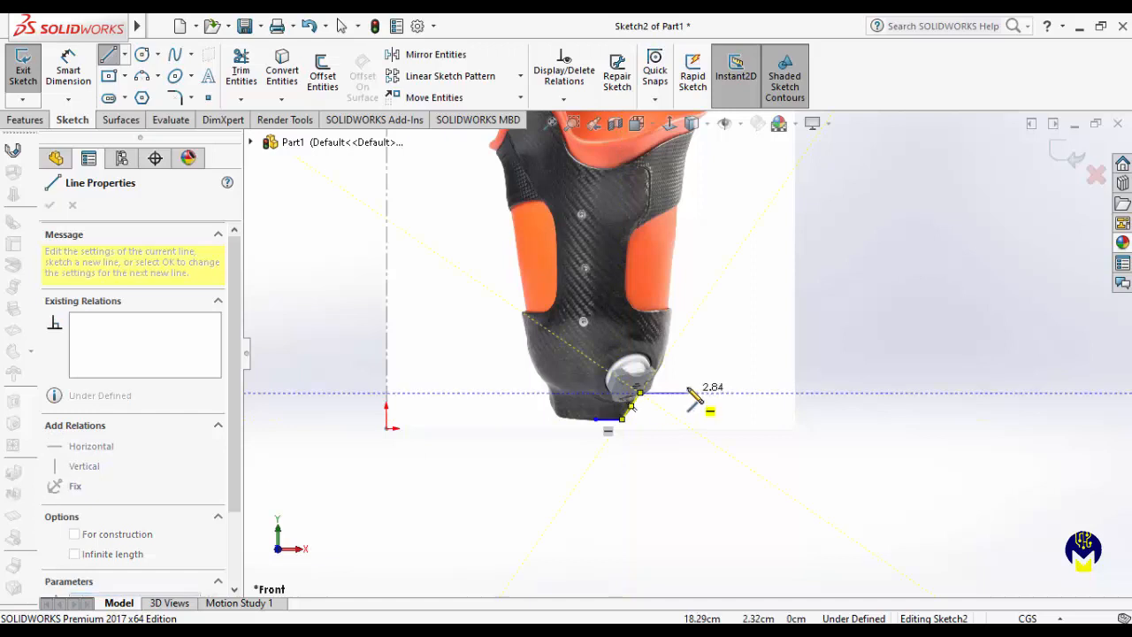
{"action": "key", "text": "Escape"}
{"action": "key", "text": "Escape"}
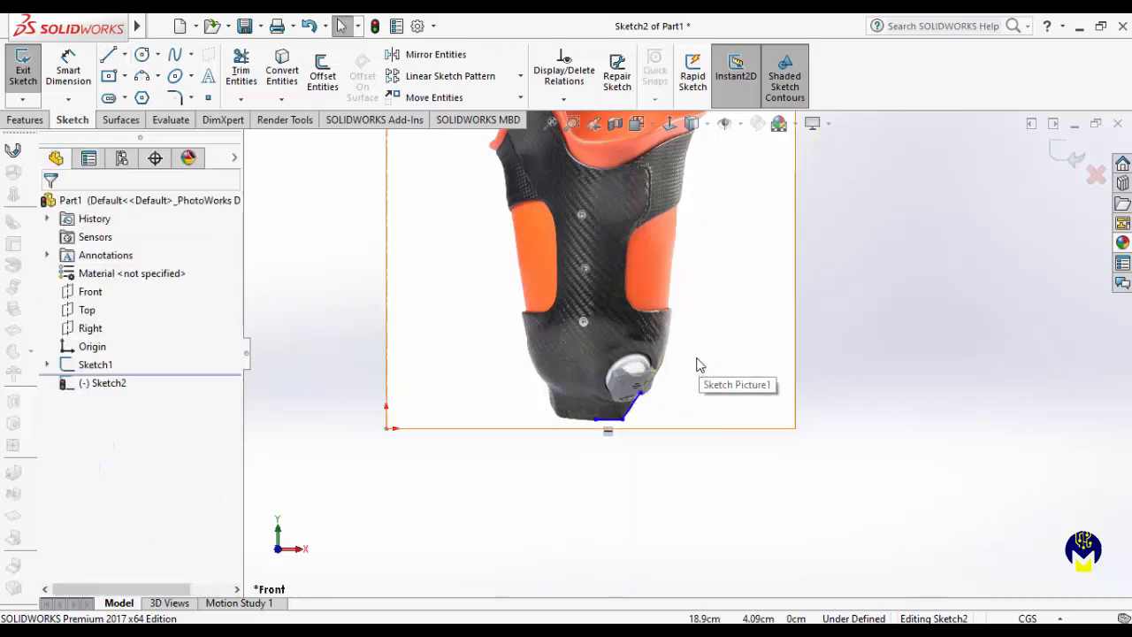
{"action": "scroll", "coordinate": [698, 346], "scroll_direction": "up", "scroll_amount": 2}
{"action": "scroll", "coordinate": [783, 234], "scroll_direction": "up", "scroll_amount": 2}
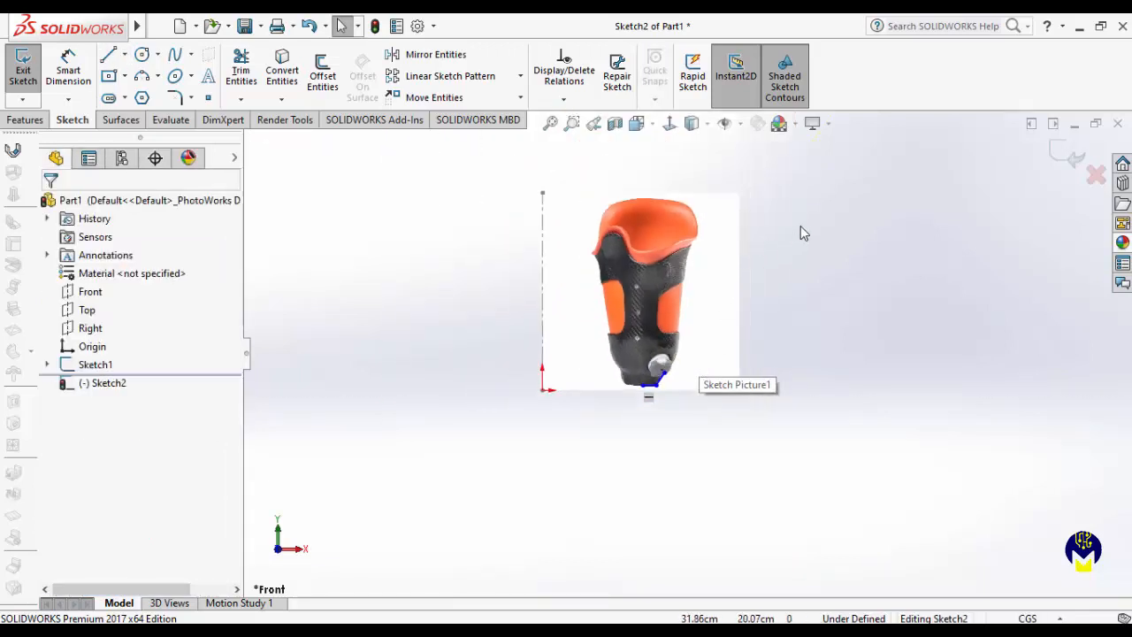
{"action": "scroll", "coordinate": [769, 212], "scroll_direction": "down", "scroll_amount": 5}
{"action": "scroll", "coordinate": [654, 457], "scroll_direction": "up", "scroll_amount": 2}
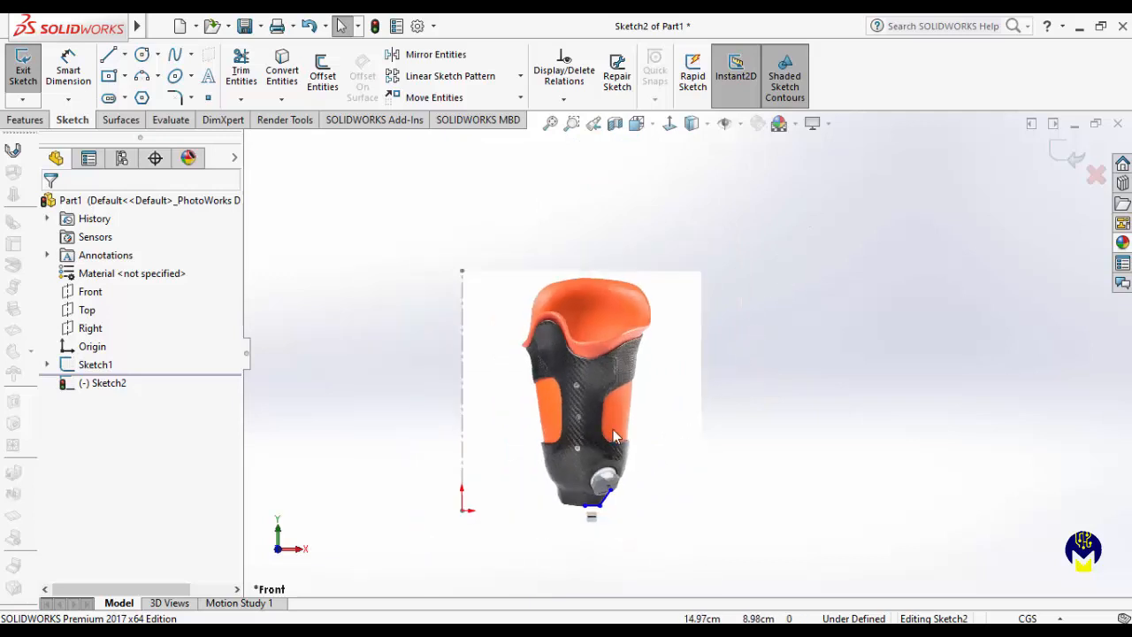
{"action": "scroll", "coordinate": [613, 442], "scroll_direction": "down", "scroll_amount": 1}
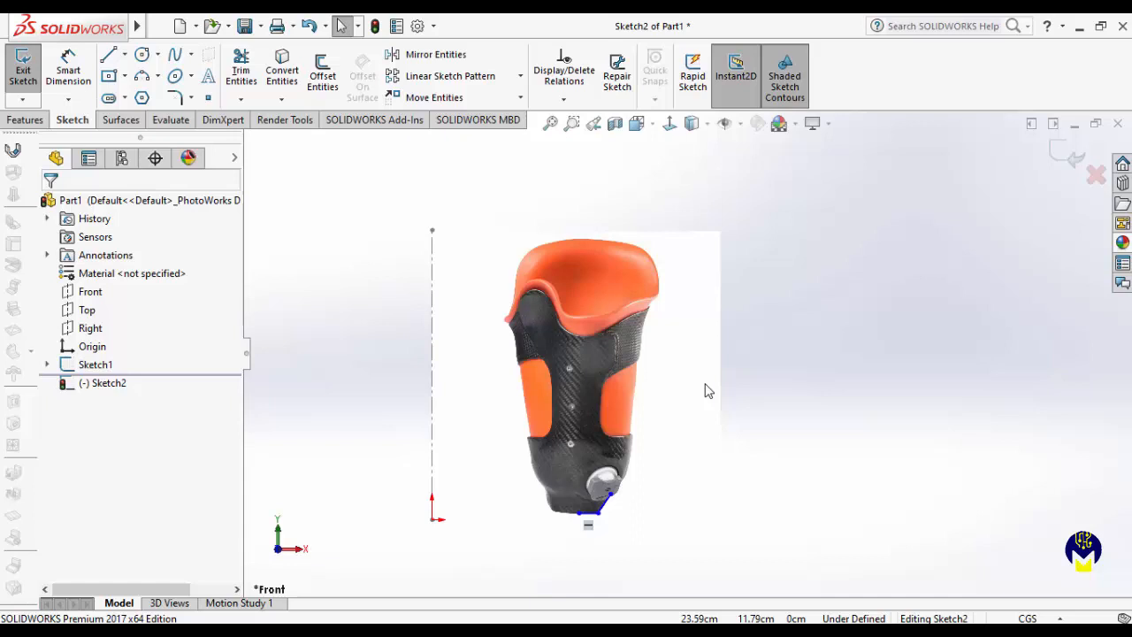
- Trace the socket's right outline with a spline from the slanted line's upper end to above the rim, and pull its rim point slightly upward
{"action": "left_click", "coordinate": [176, 57]}
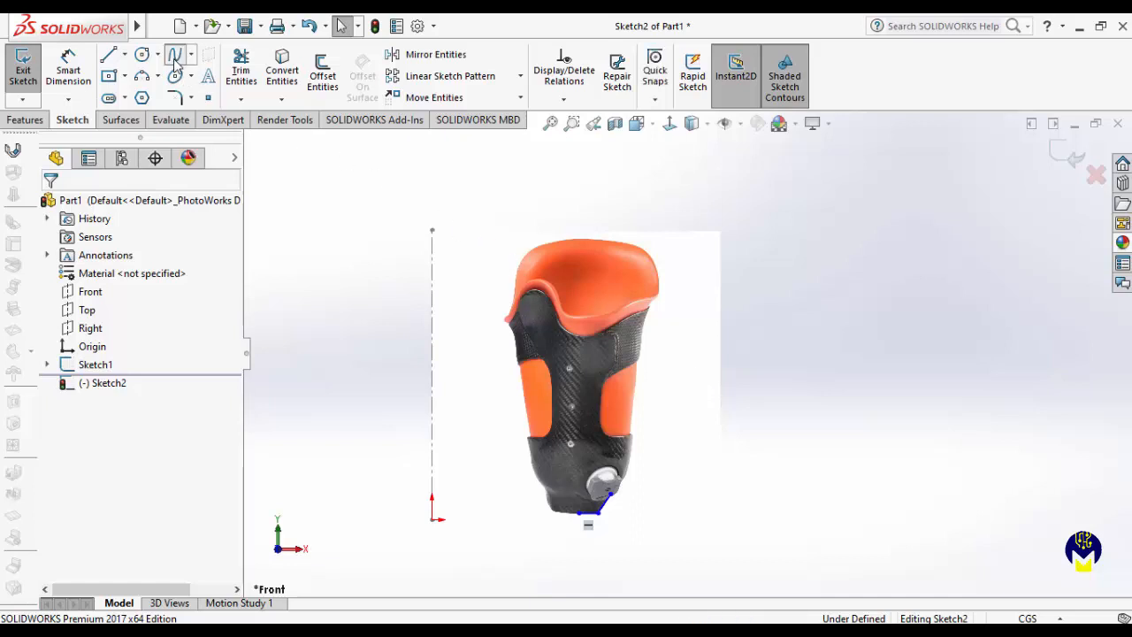
{"action": "scroll", "coordinate": [637, 477], "scroll_direction": "down", "scroll_amount": 2}
{"action": "scroll", "coordinate": [641, 480], "scroll_direction": "down", "scroll_amount": 2}
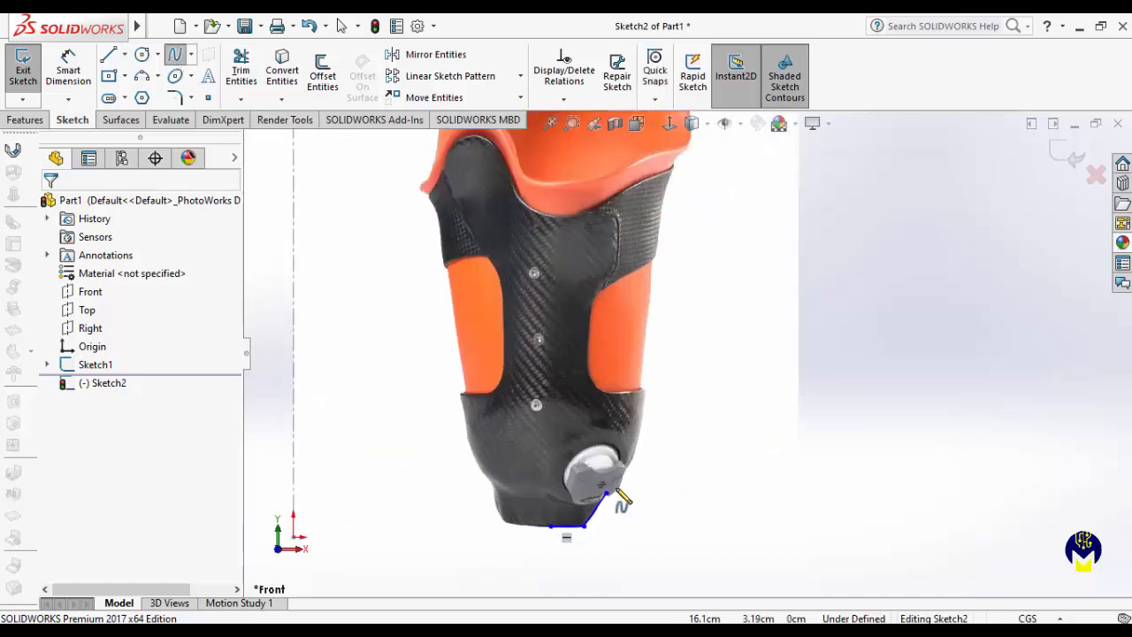
{"action": "left_click", "coordinate": [594, 510]}
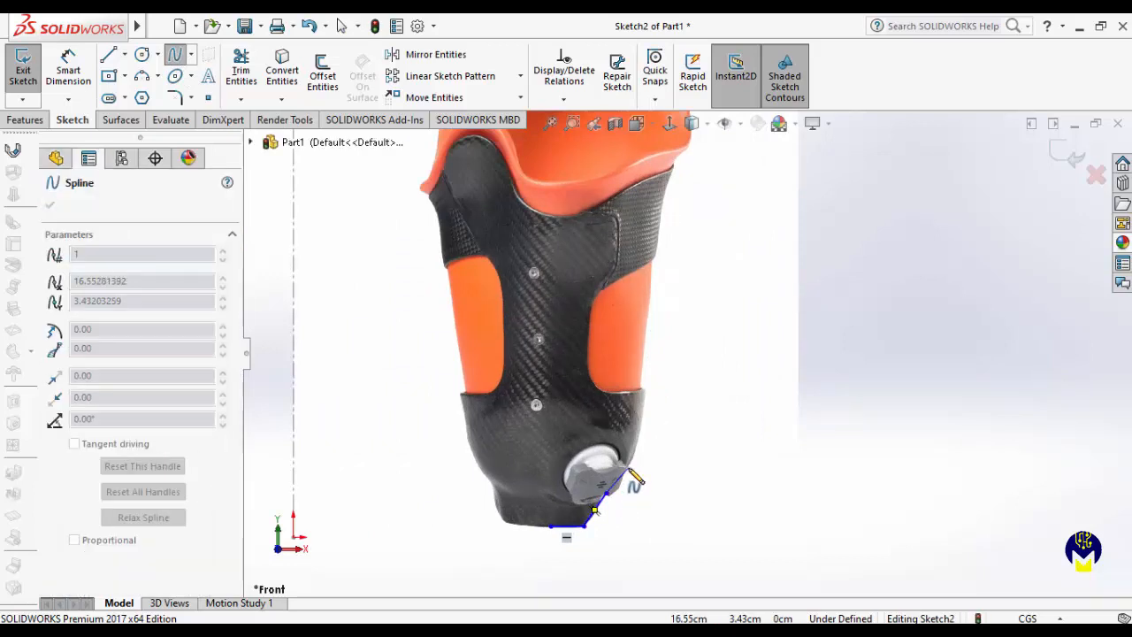
{"action": "left_click", "coordinate": [628, 468]}
{"action": "left_click", "coordinate": [639, 433]}
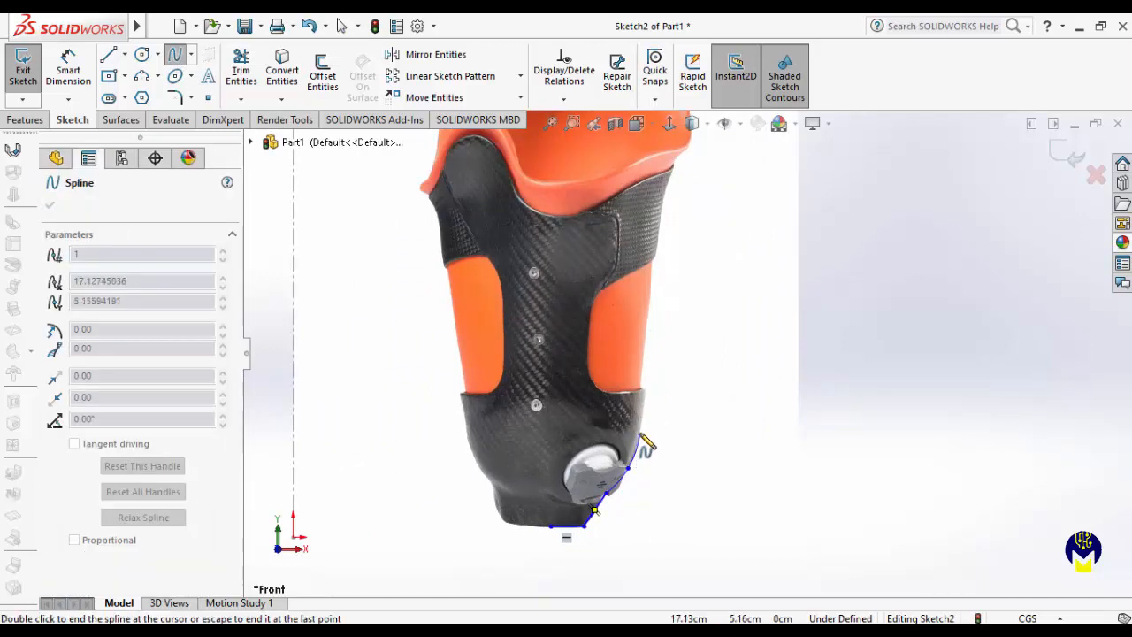
{"action": "left_click", "coordinate": [643, 377]}
{"action": "left_click", "coordinate": [646, 328]}
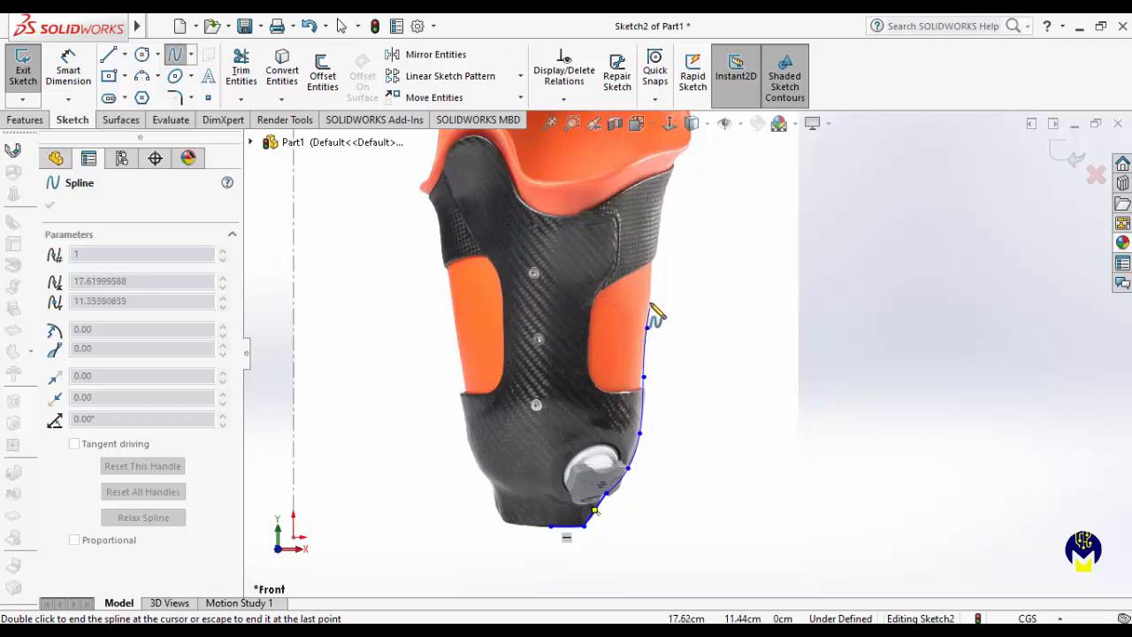
{"action": "left_click", "coordinate": [650, 288]}
{"action": "left_click", "coordinate": [657, 250]}
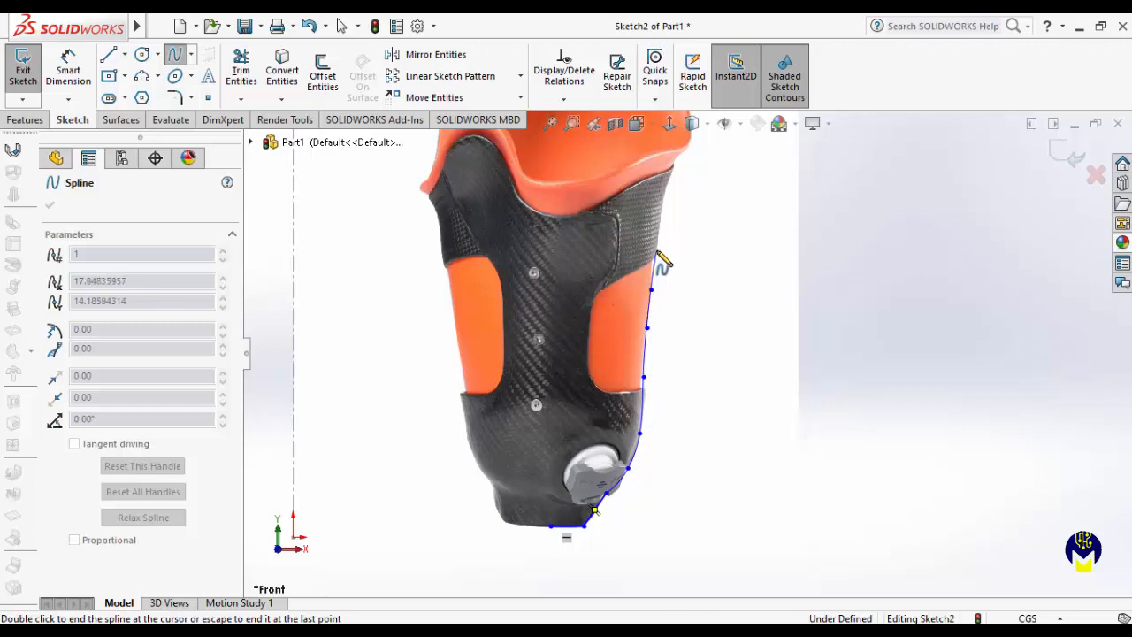
{"action": "left_click", "coordinate": [661, 225]}
{"action": "scroll", "coordinate": [663, 218], "scroll_direction": "up", "scroll_amount": 1}
{"action": "scroll", "coordinate": [677, 222], "scroll_direction": "up", "scroll_amount": 1}
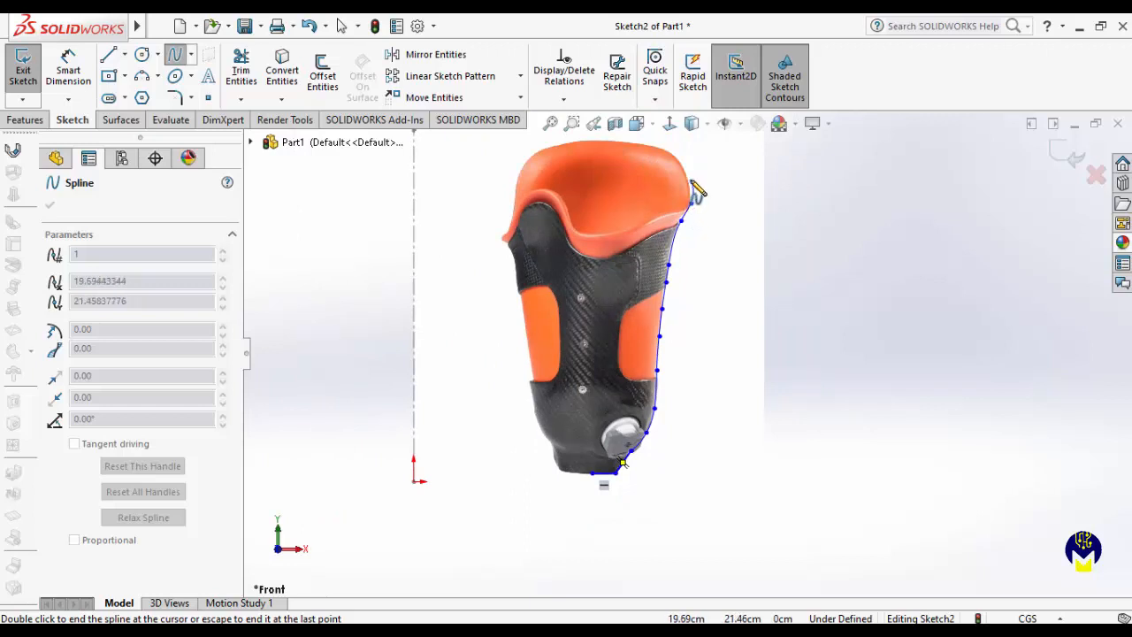
{"action": "scroll", "coordinate": [693, 177], "scroll_direction": "up", "scroll_amount": 1}
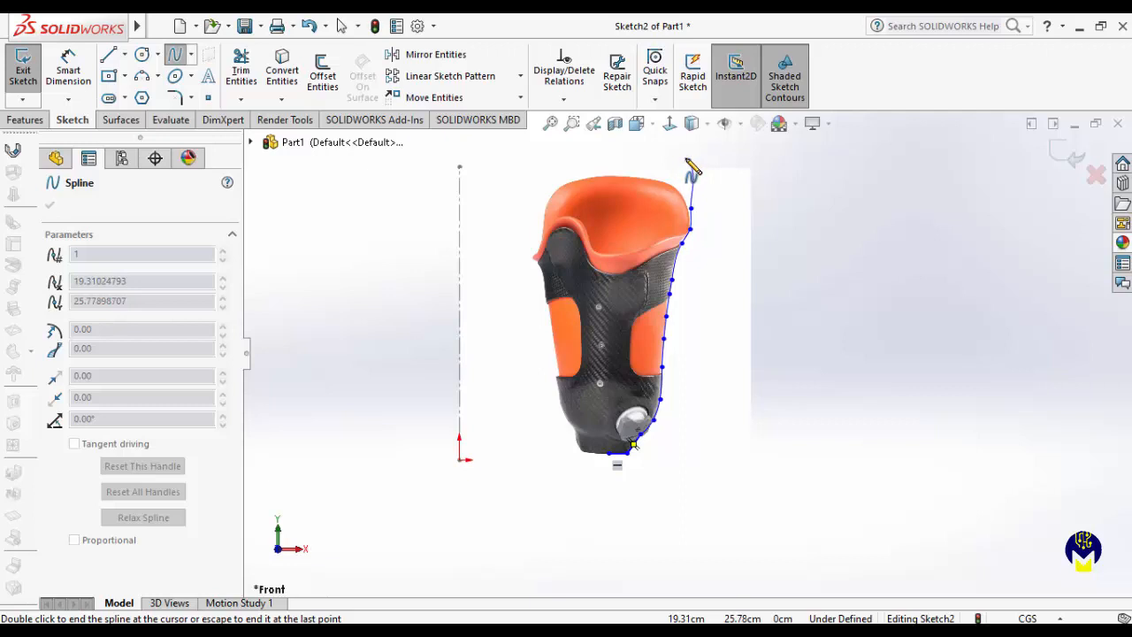
{"action": "right_click", "coordinate": [688, 163]}
{"action": "left_click", "coordinate": [707, 170]}
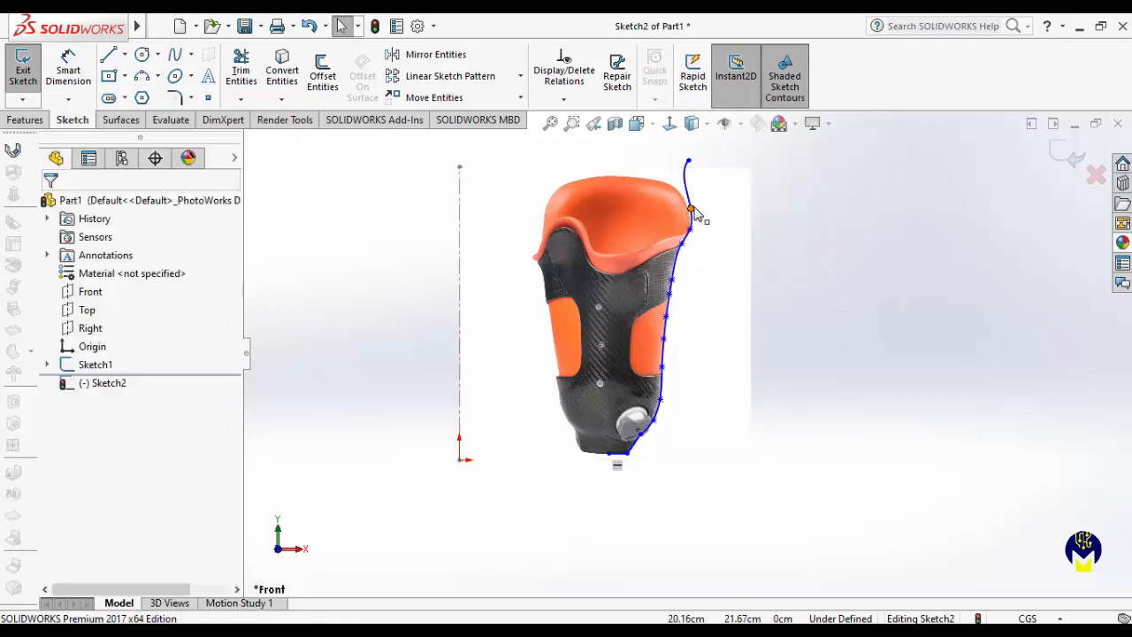
{"action": "left_click_drag", "start_coordinate": [694, 197], "coordinate": [689, 182]}
{"action": "left_click", "coordinate": [778, 232]}
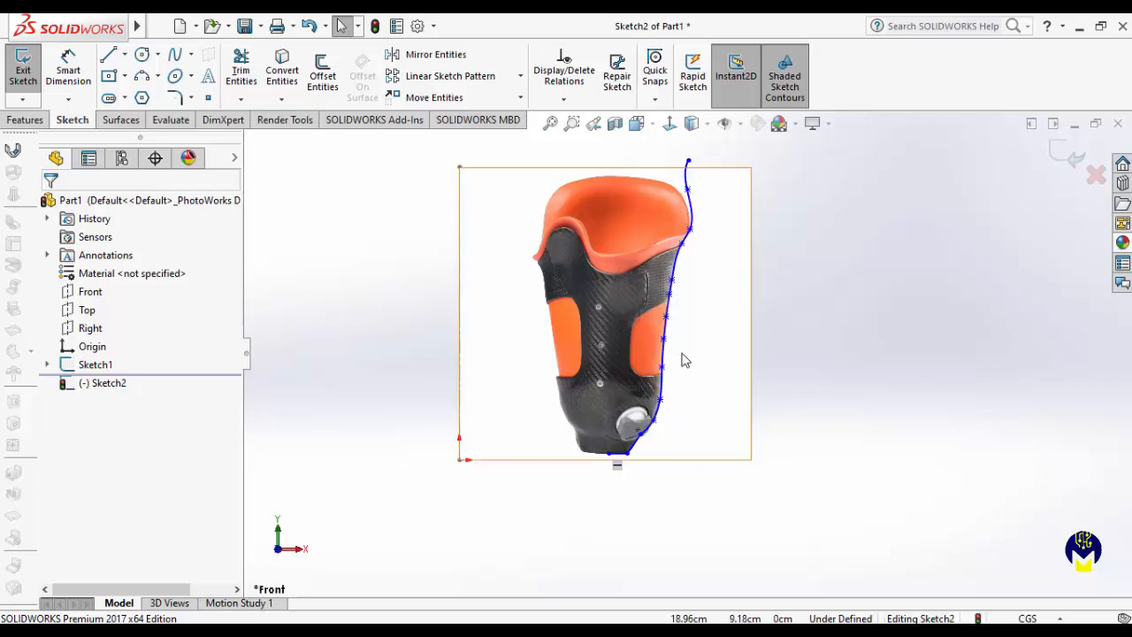
- Fillet the corner between the base line and slanted line and the slanted line's junction with the spline, both with a 2 cm radius
{"action": "scroll", "coordinate": [680, 336], "scroll_direction": "down", "scroll_amount": 3}
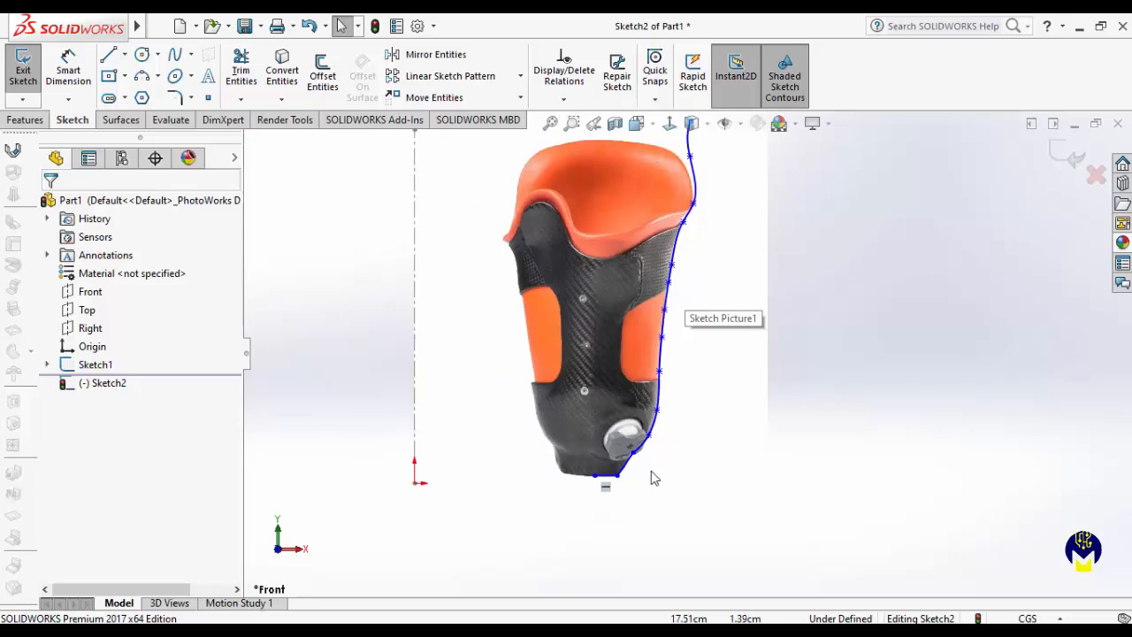
{"action": "scroll", "coordinate": [646, 467], "scroll_direction": "down", "scroll_amount": 2}
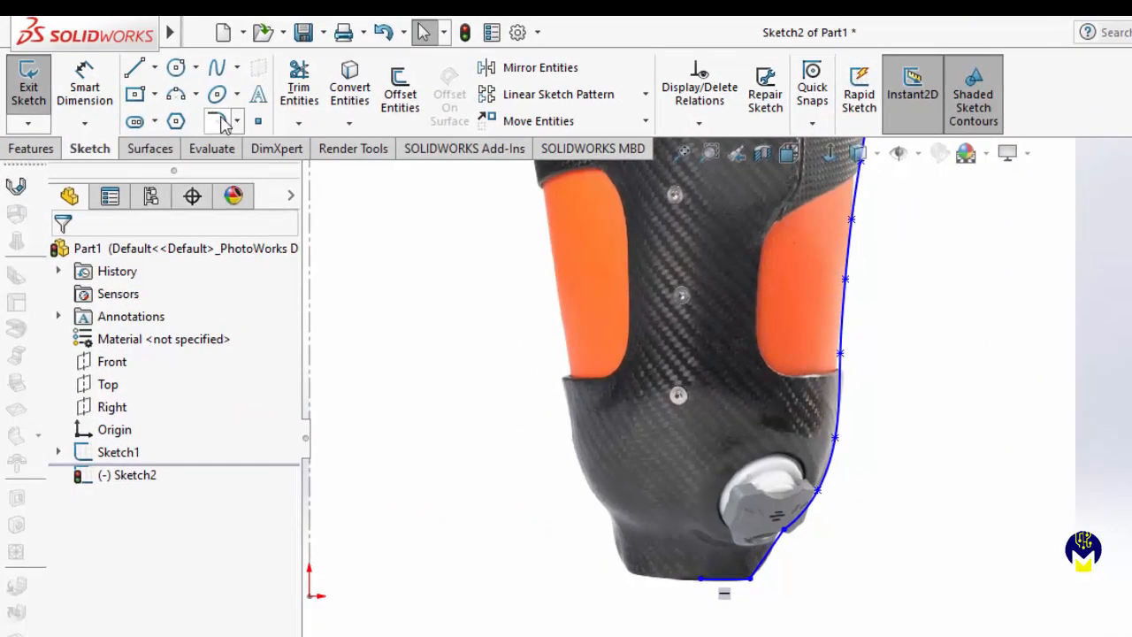
{"action": "left_click", "coordinate": [220, 122]}
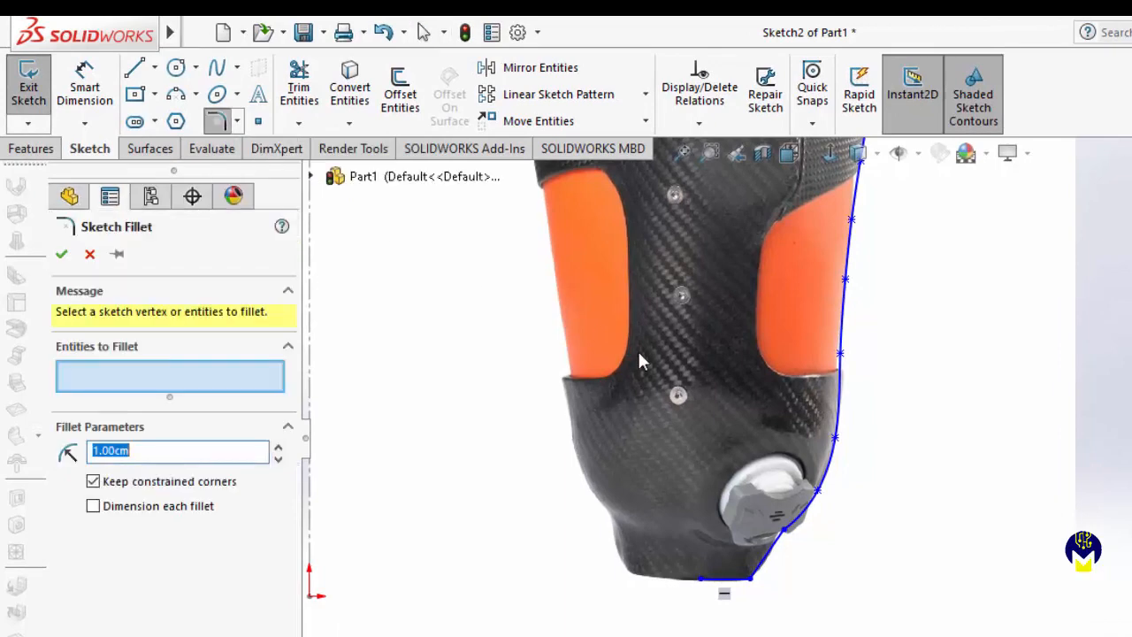
{"action": "left_click", "coordinate": [750, 584]}
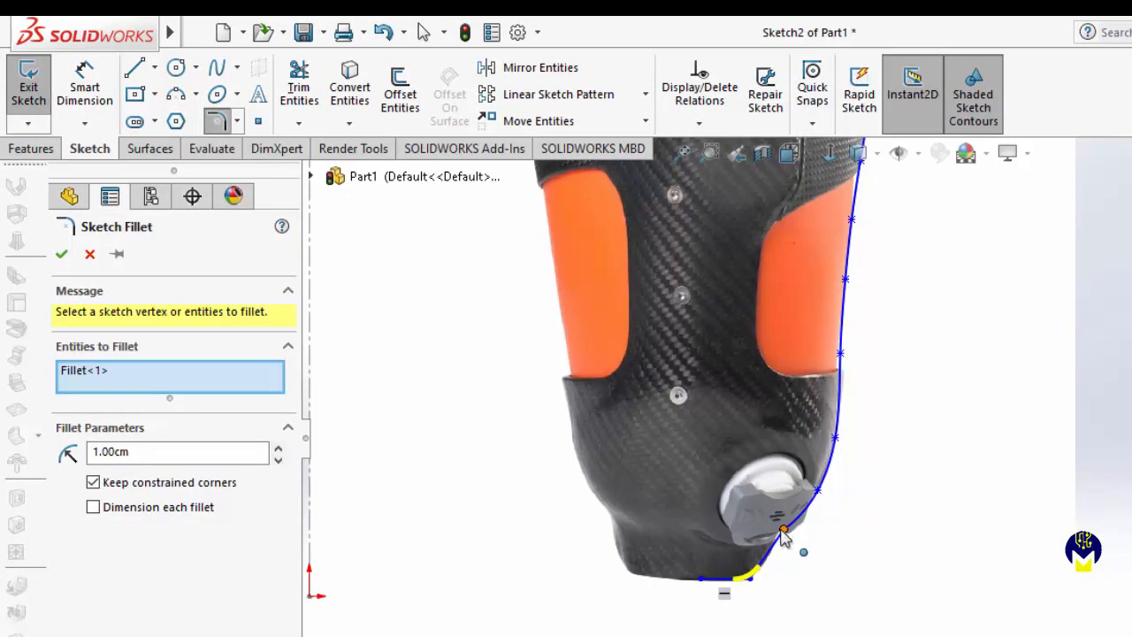
{"action": "left_click", "coordinate": [783, 530]}
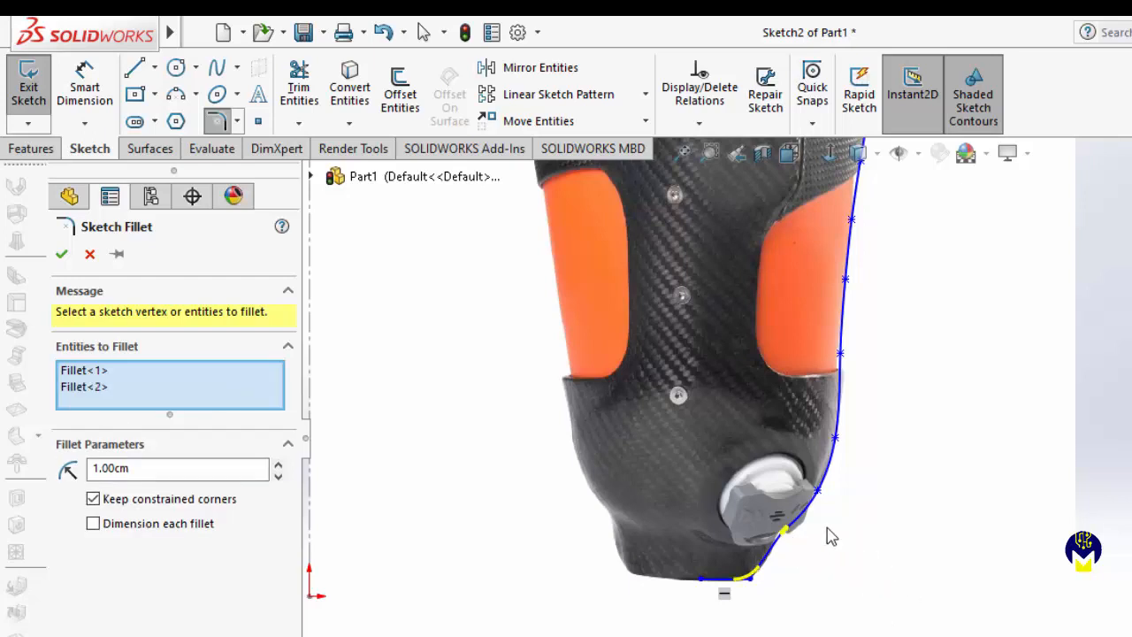
{"action": "left_click", "coordinate": [277, 465]}
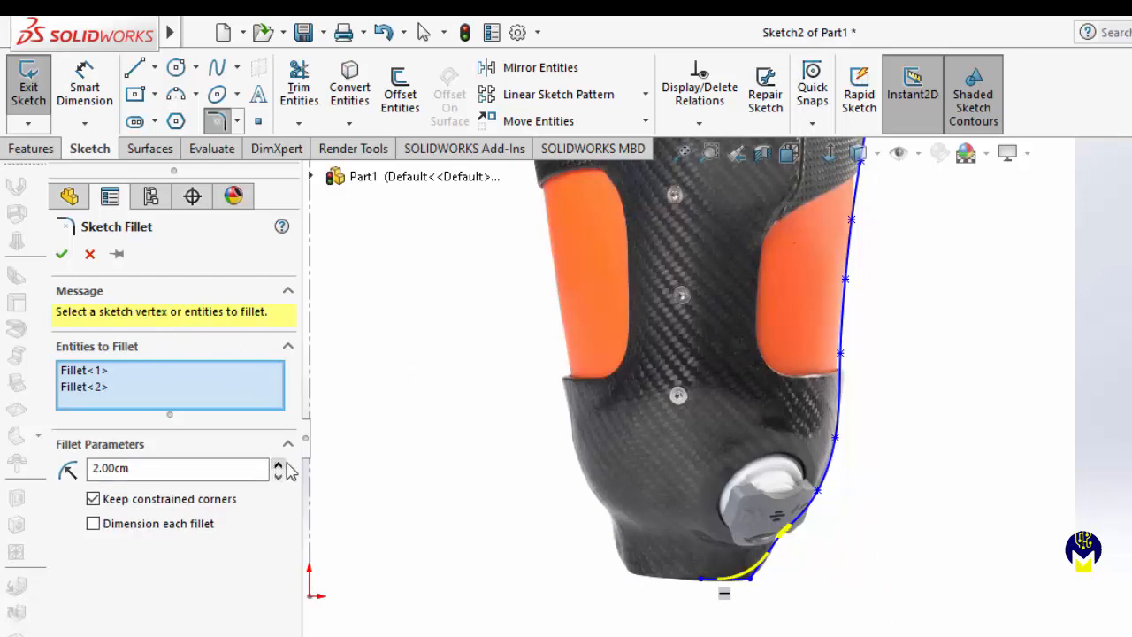
{"action": "left_click", "coordinate": [61, 253]}
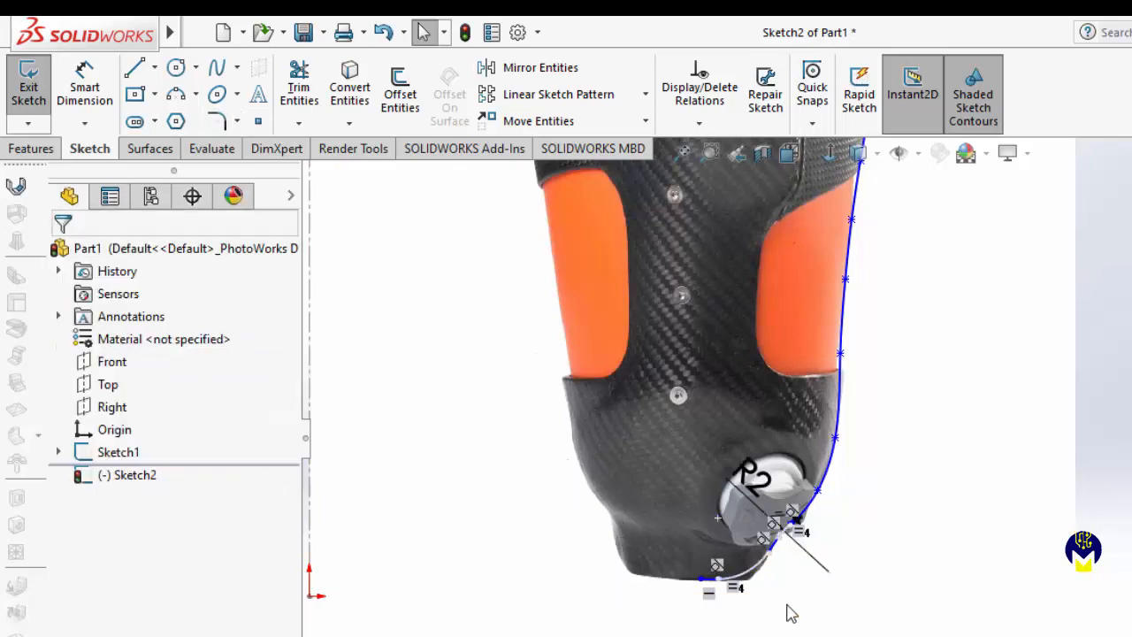
- Set the sketch fillets' radius to 1.5 cm
{"action": "double_click", "coordinate": [750, 478]}
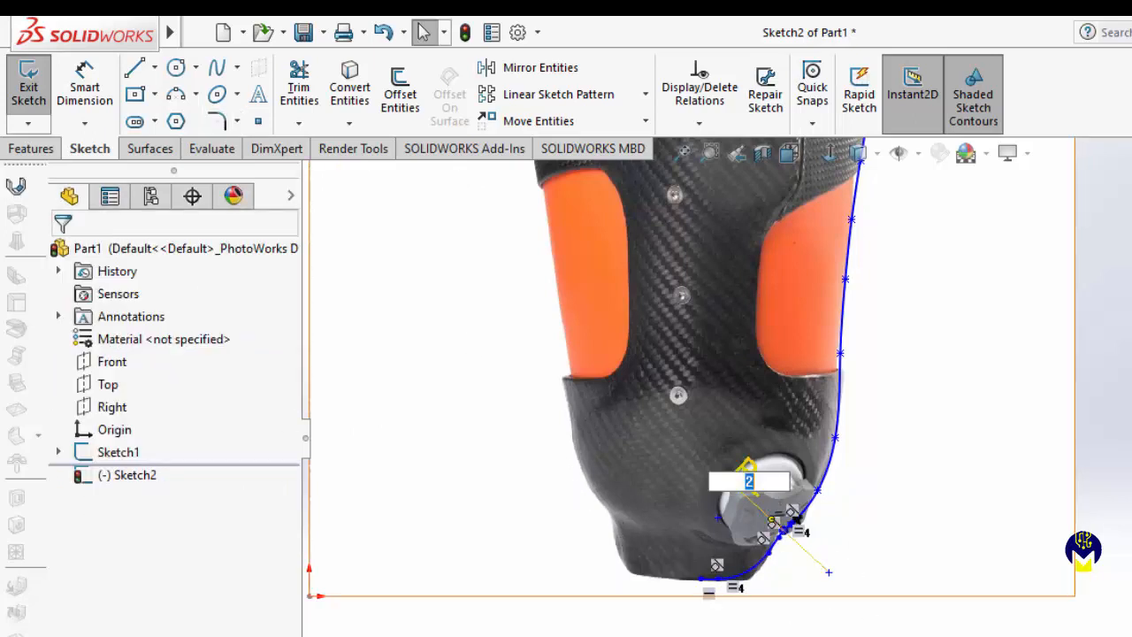
{"action": "type", "text": "1.5"}
{"action": "key", "text": "Return"}
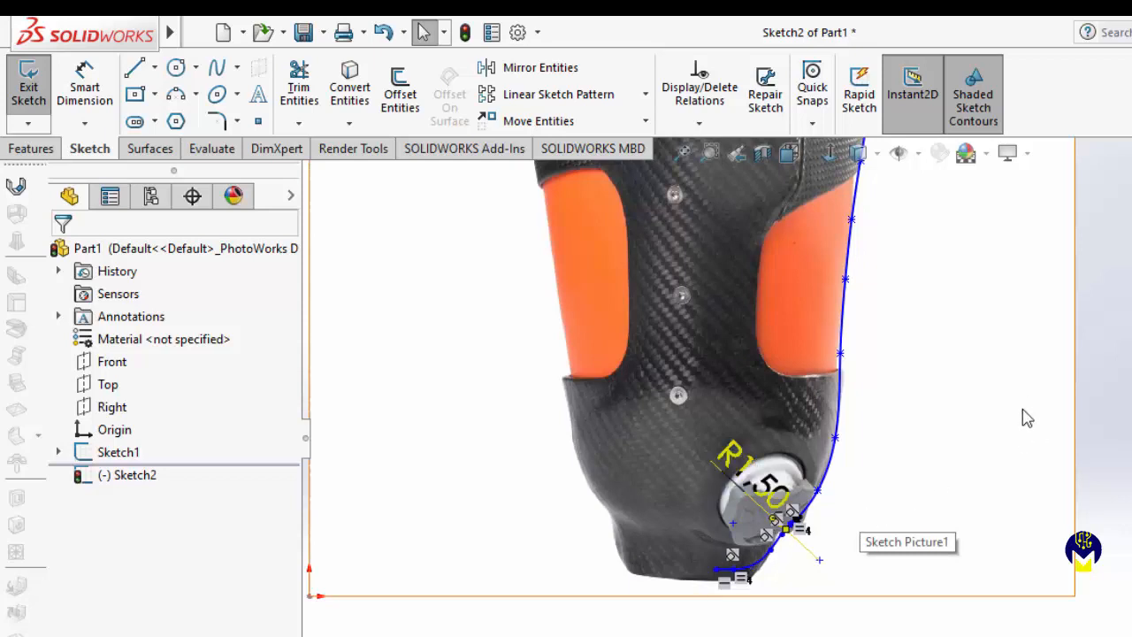
- Move the horizontal base line down onto the photo's bottom edge and extend its free end toward the middle of the base
{"action": "scroll", "coordinate": [798, 561], "scroll_direction": "down", "scroll_amount": 3}
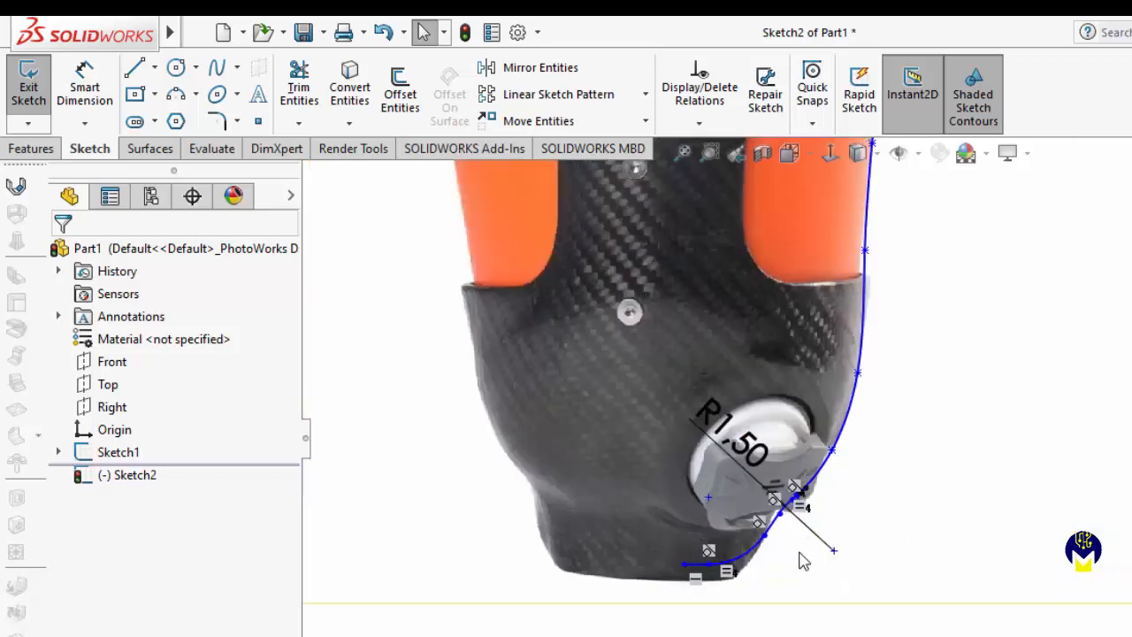
{"action": "left_click_drag", "start_coordinate": [657, 575], "coordinate": [652, 586]}
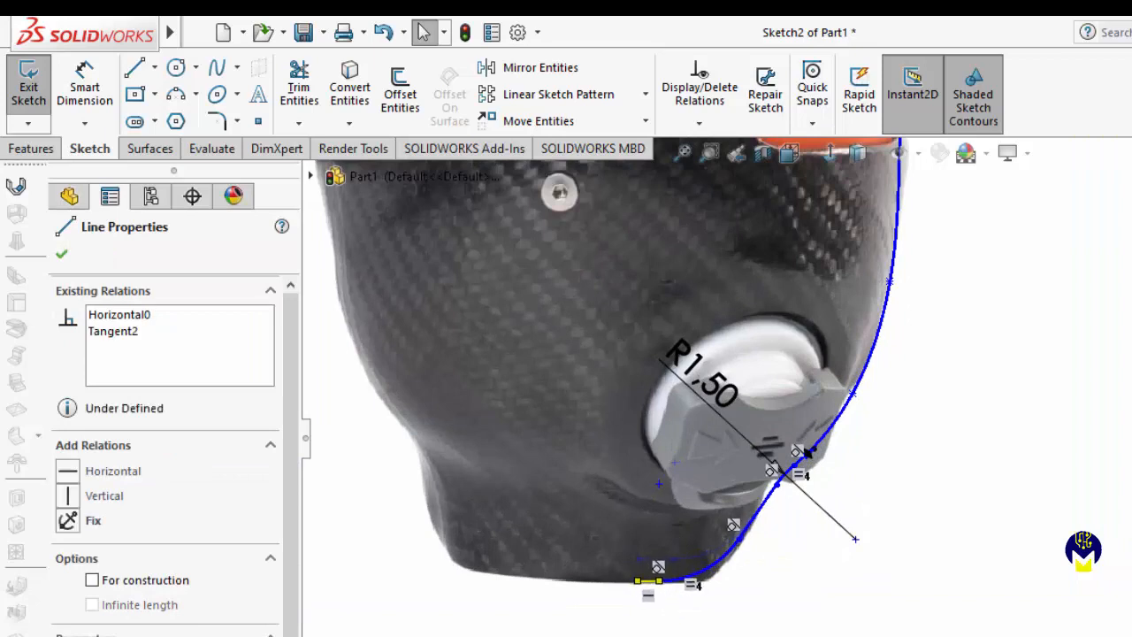
{"action": "scroll", "coordinate": [808, 614], "scroll_direction": "up", "scroll_amount": 3}
{"action": "left_click_drag", "start_coordinate": [729, 523], "coordinate": [704, 529]}
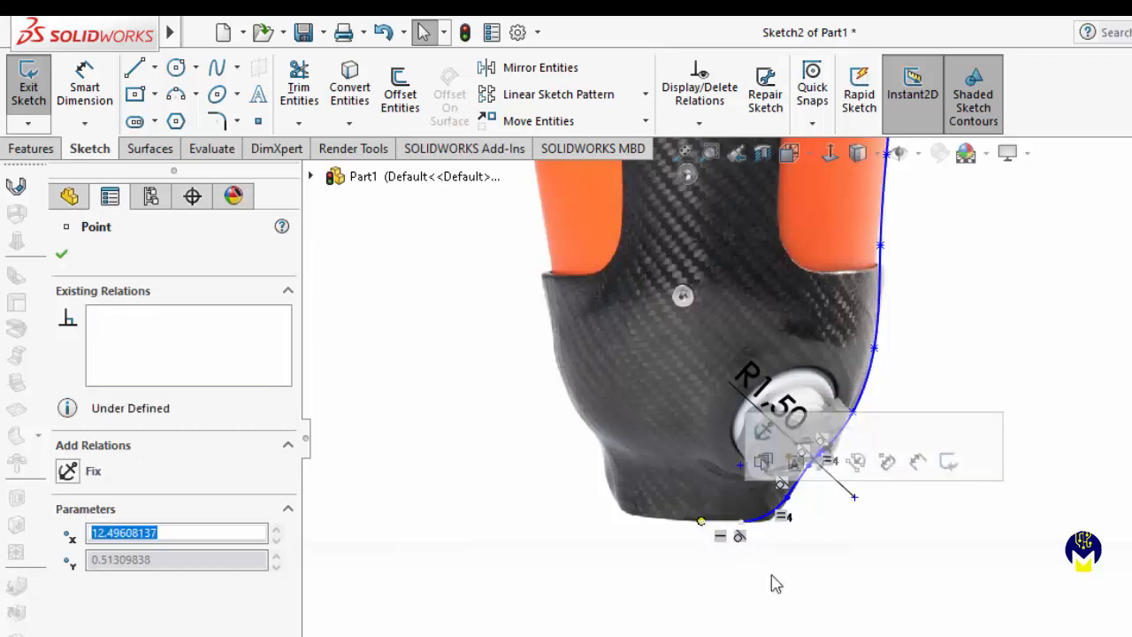
- Draw a vertical centerline about 28.4 cm long from the base line's free end up past the socket's rim
{"action": "scroll", "coordinate": [897, 592], "scroll_direction": "up", "scroll_amount": 5}
{"action": "scroll", "coordinate": [910, 238], "scroll_direction": "down", "scroll_amount": 3}
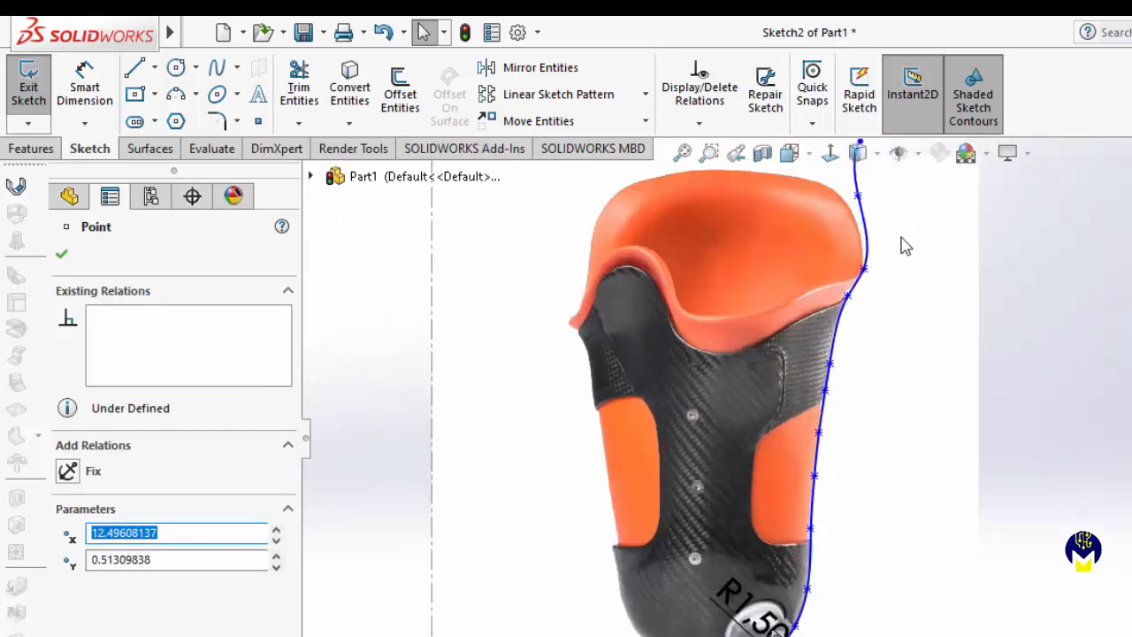
{"action": "scroll", "coordinate": [929, 323], "scroll_direction": "up", "scroll_amount": 2}
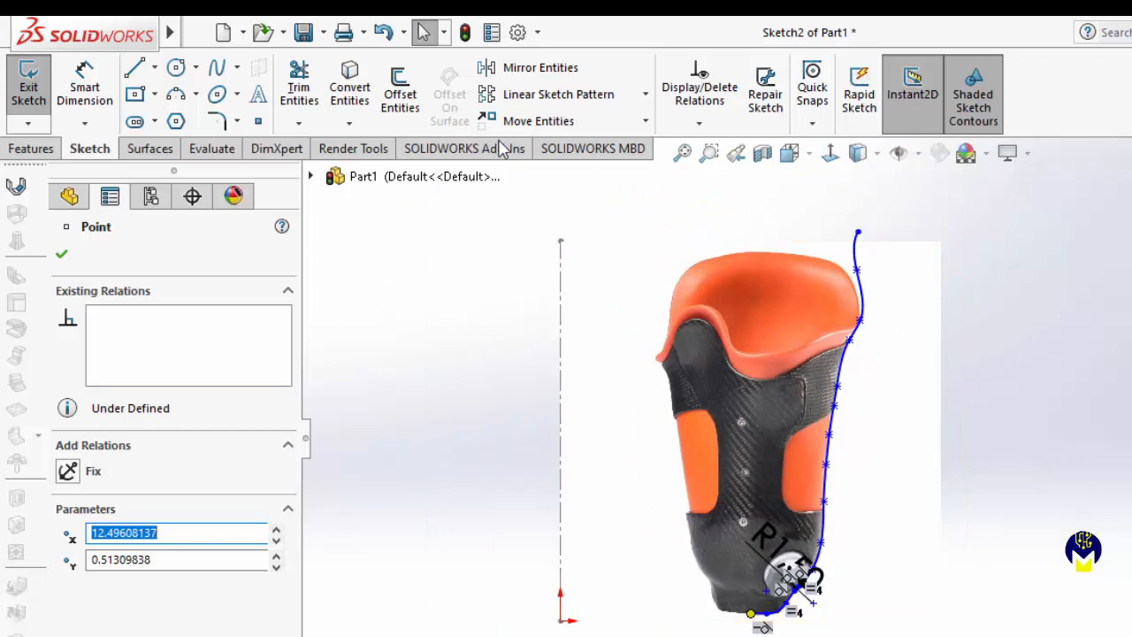
{"action": "left_click", "coordinate": [154, 67]}
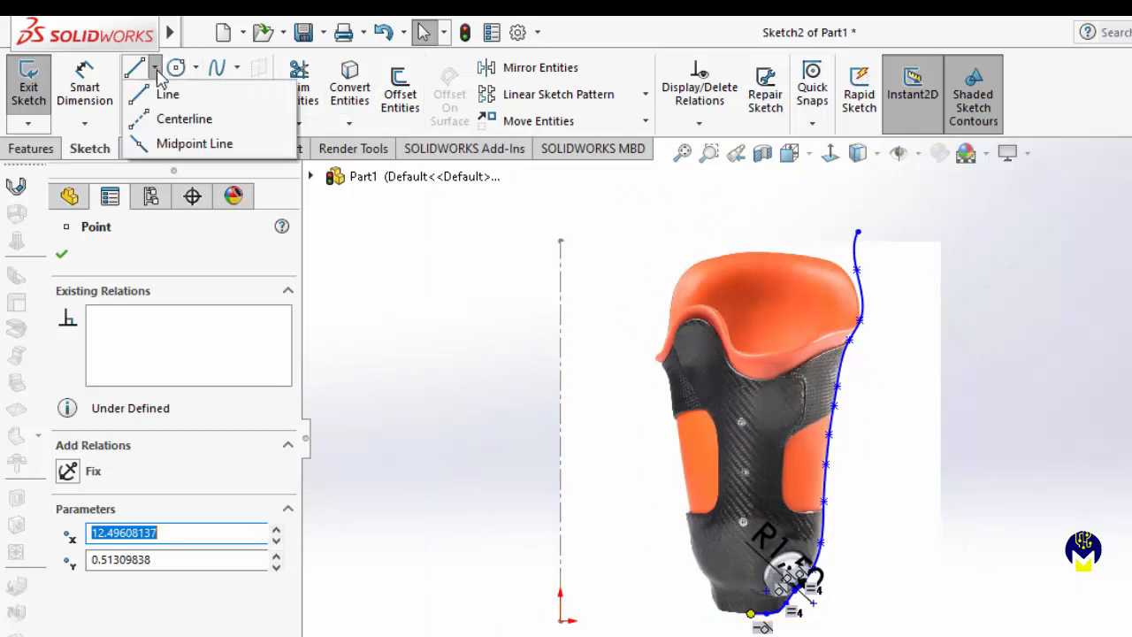
{"action": "left_click", "coordinate": [180, 121]}
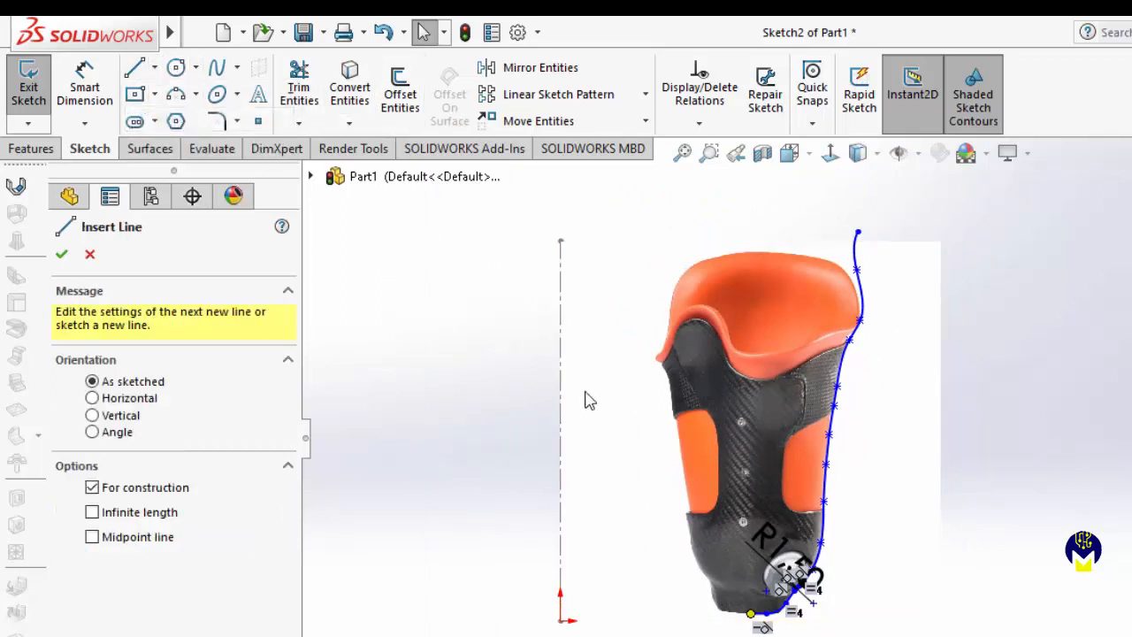
{"action": "left_click", "coordinate": [751, 612]}
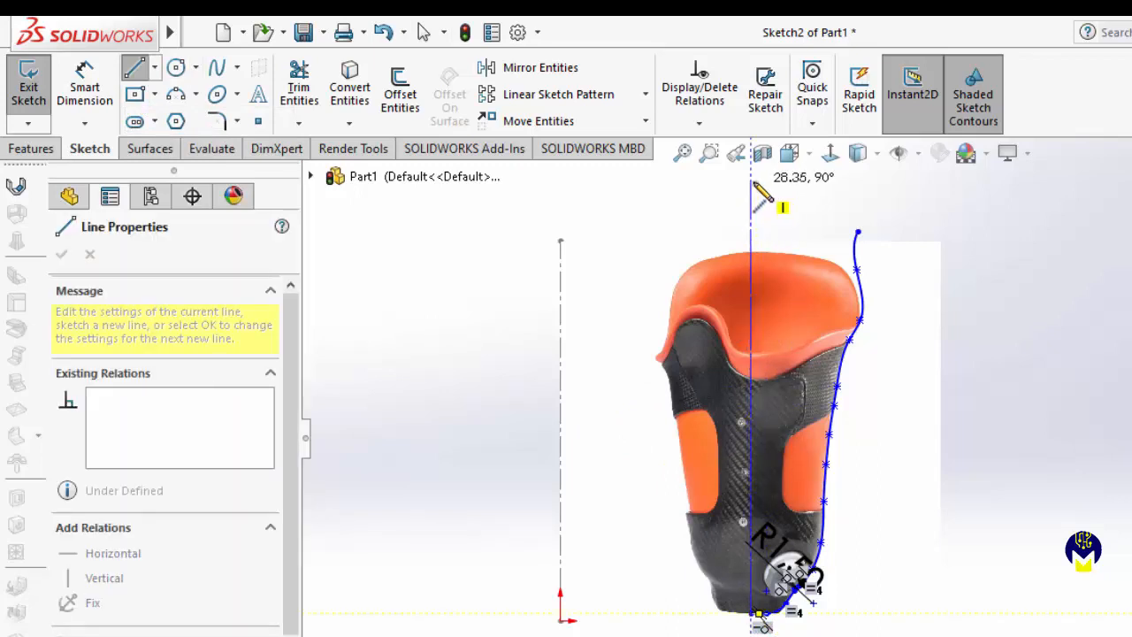
{"action": "left_click", "coordinate": [751, 181]}
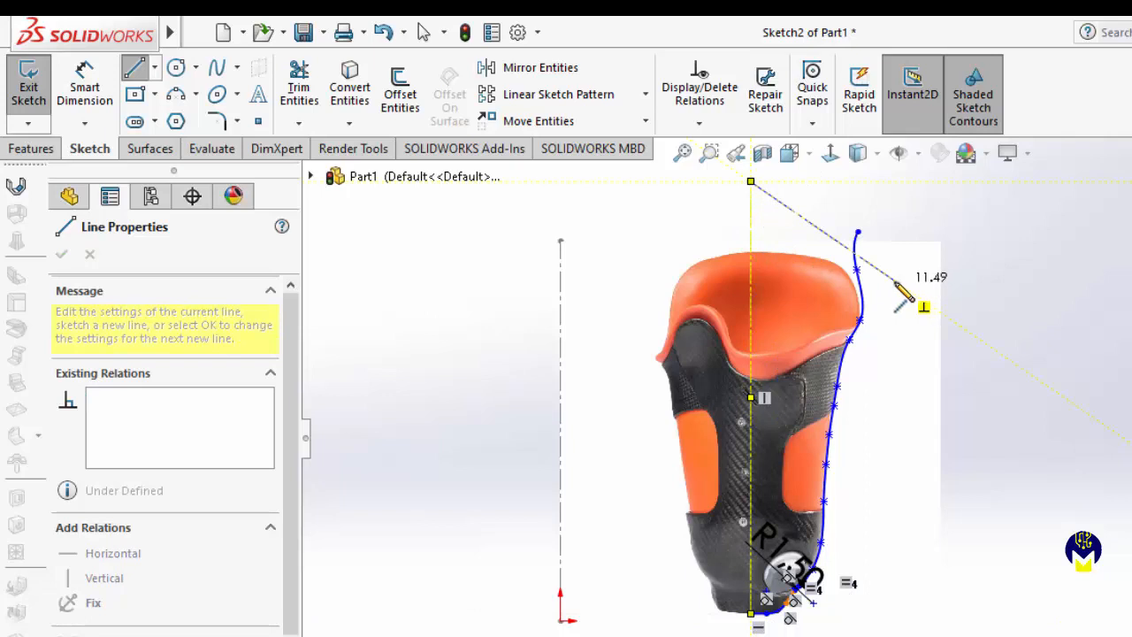
{"action": "key", "text": "Escape"}
- Shift the vertical centerline slightly toward the traced outline, keeping it attached to the base line's end
{"action": "scroll", "coordinate": [758, 486], "scroll_direction": "down", "scroll_amount": 1}
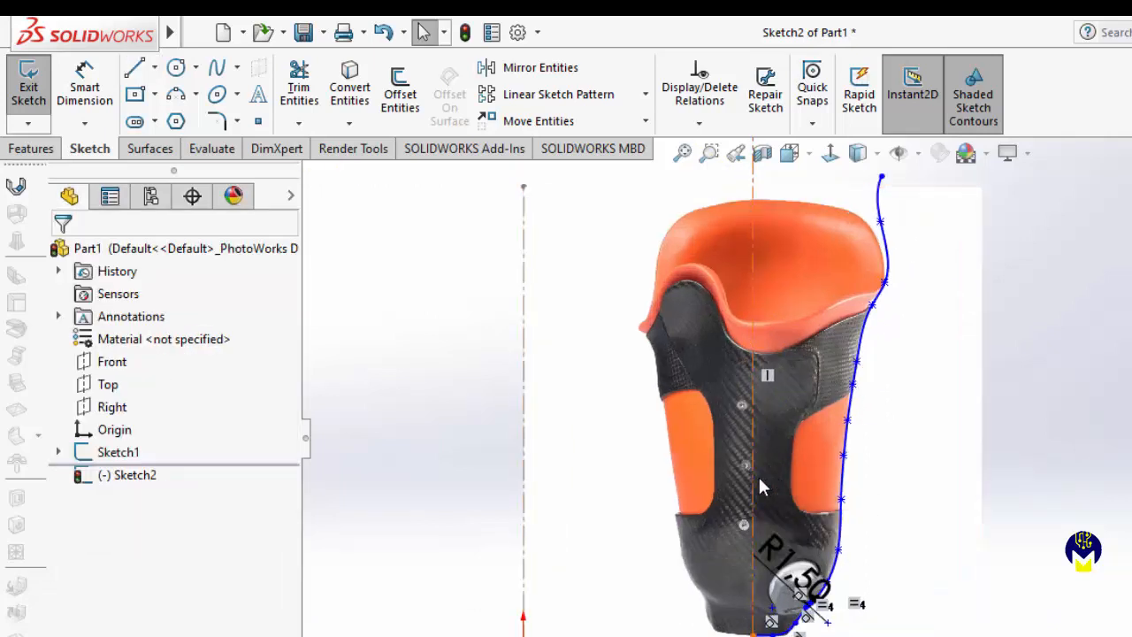
{"action": "left_click", "coordinate": [754, 462]}
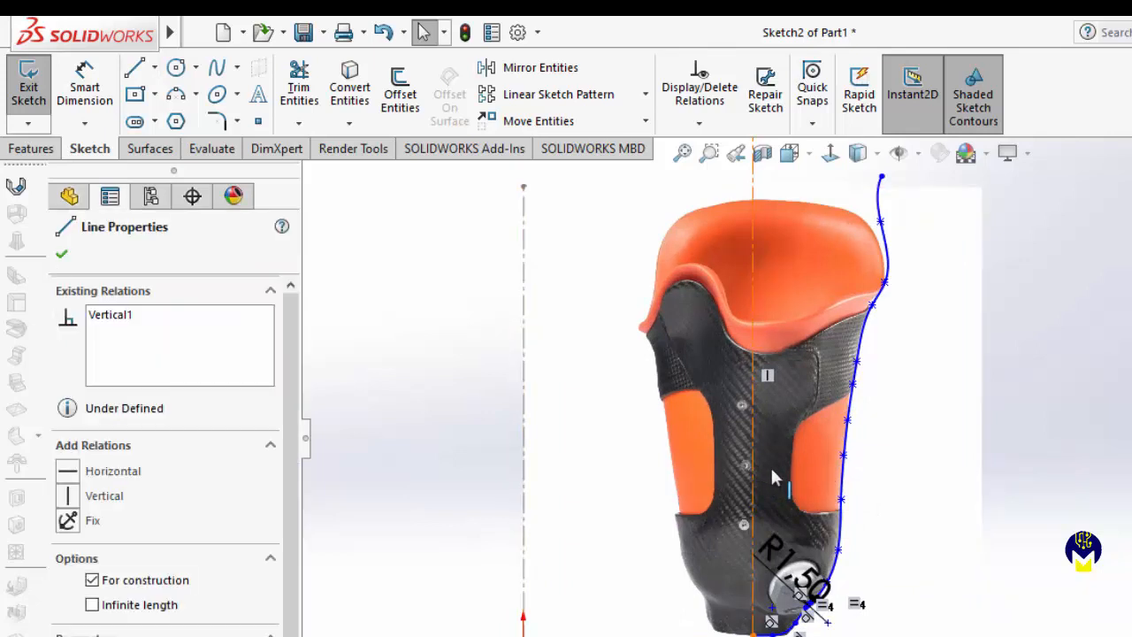
{"action": "mouse_move", "coordinate": [753, 469]}
{"action": "left_mouse_down"}
{"action": "mouse_move", "coordinate": [766, 468]}
{"action": "mouse_move", "coordinate": [759, 478]}
{"action": "left_mouse_up"}
{"action": "left_click", "coordinate": [994, 484]}
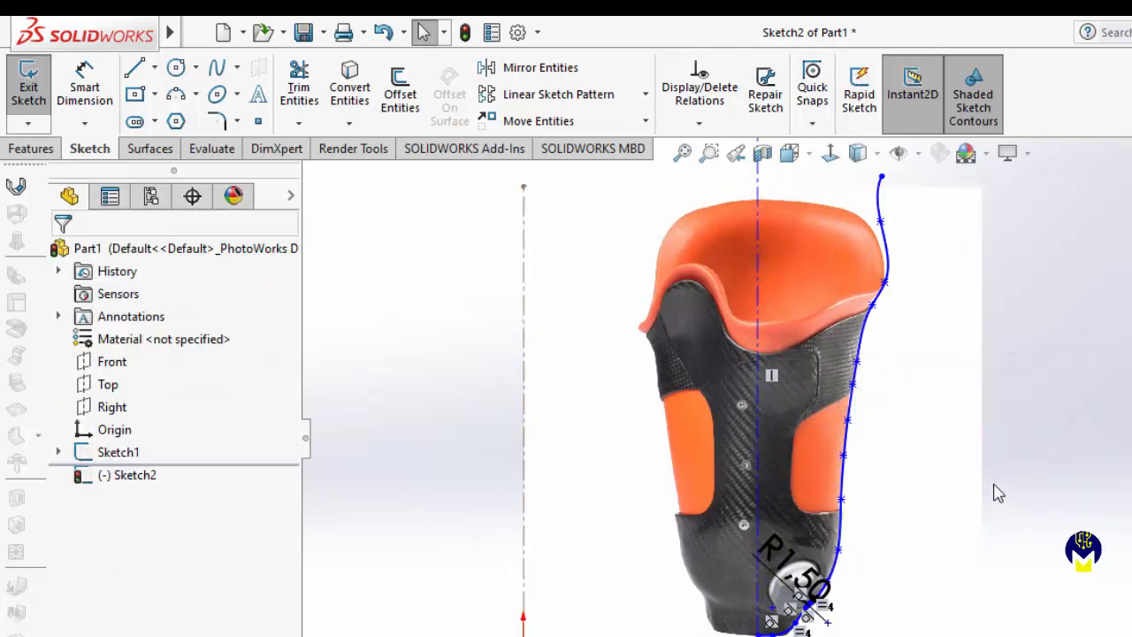
- Revolve the traced outline 360° about the vertical centerline into a surface
{"action": "scroll", "coordinate": [975, 448], "scroll_direction": "up", "scroll_amount": 2}
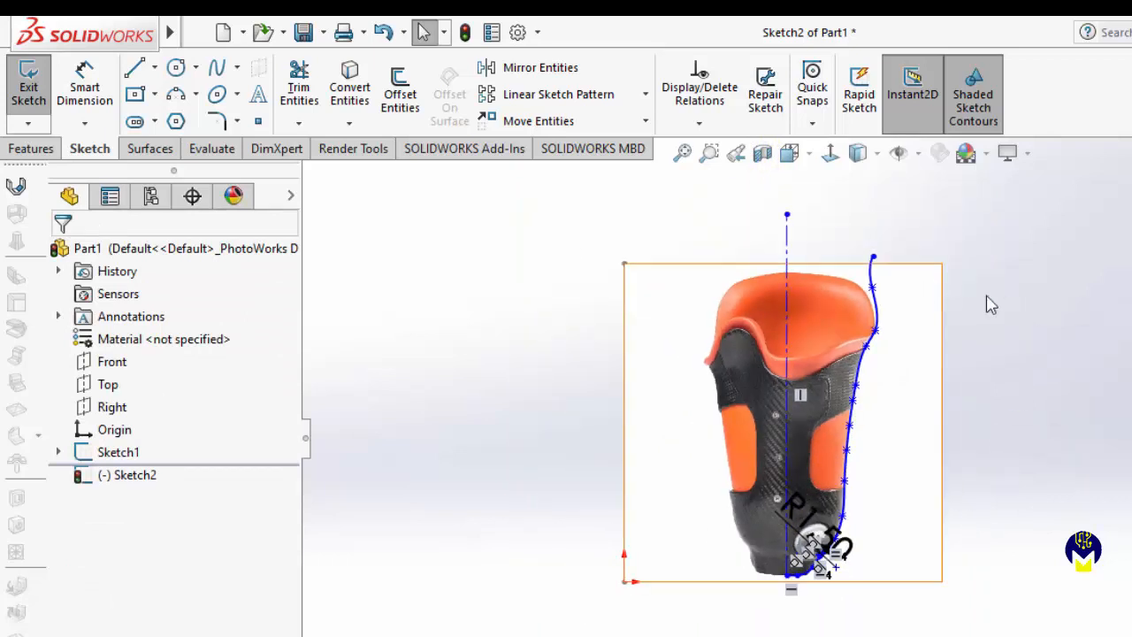
{"action": "scroll", "coordinate": [1059, 314], "scroll_direction": "down", "scroll_amount": 1}
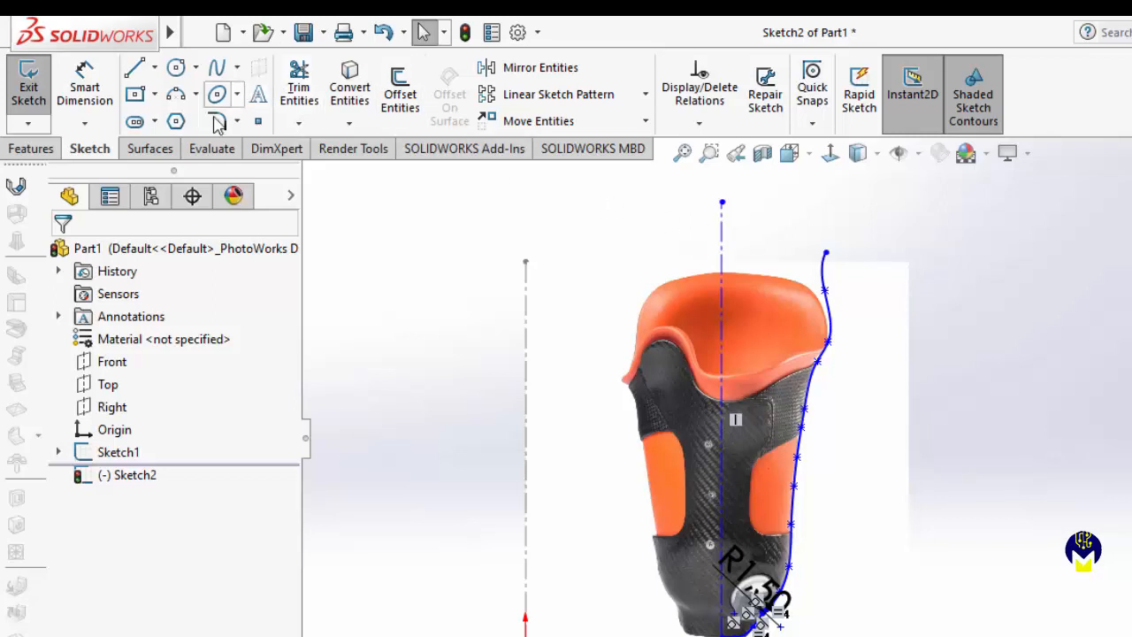
{"action": "left_click", "coordinate": [150, 149]}
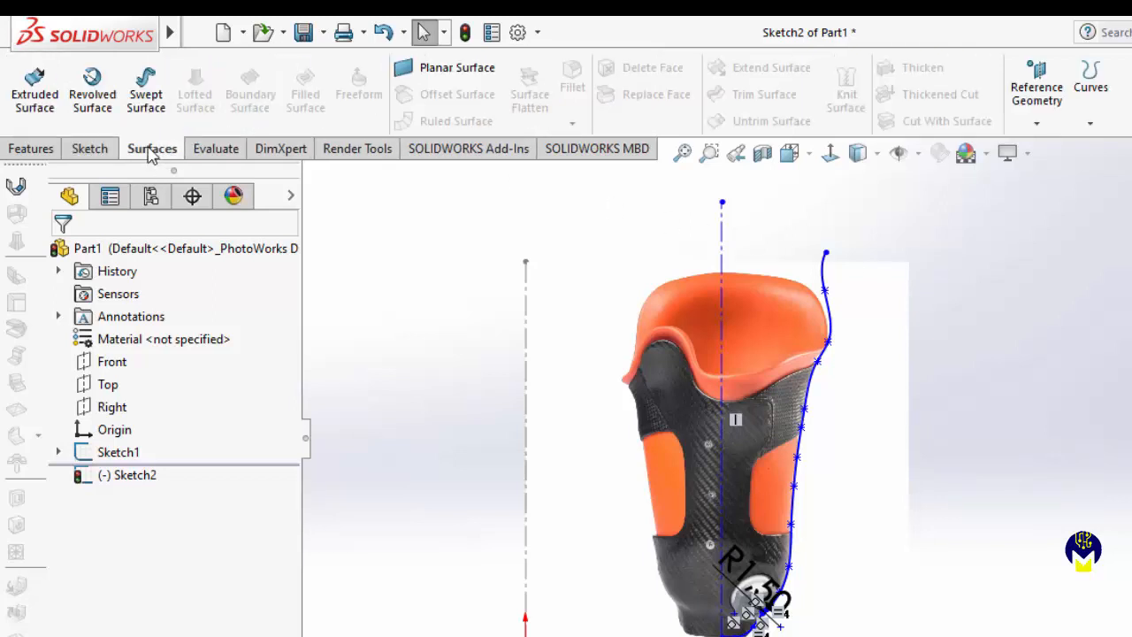
{"action": "left_click", "coordinate": [104, 92]}
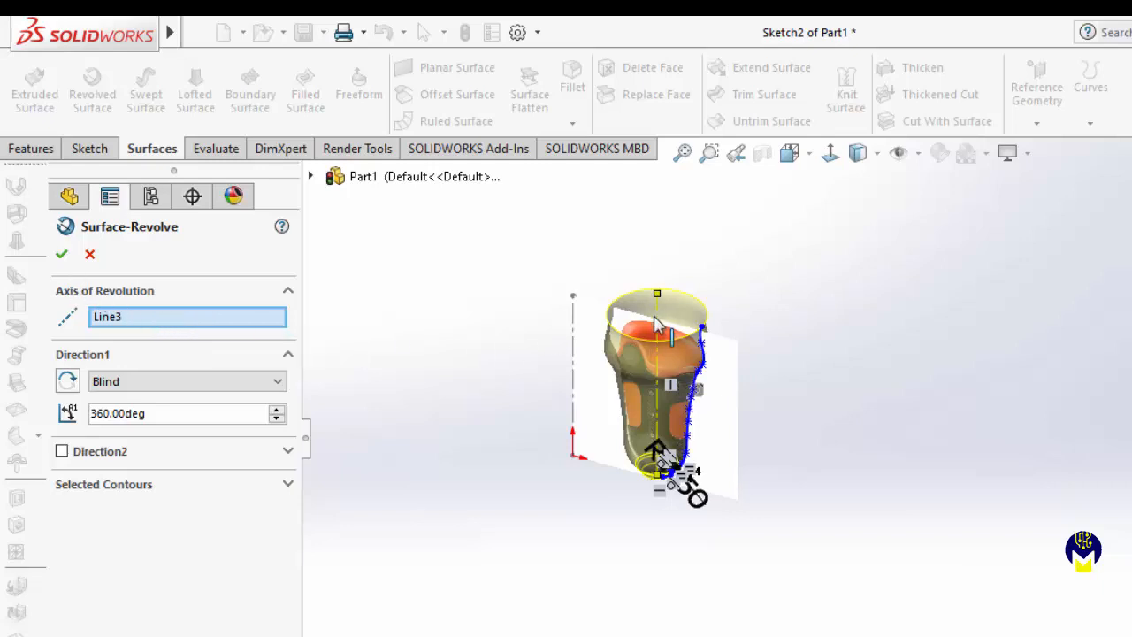
{"action": "left_click", "coordinate": [60, 259]}
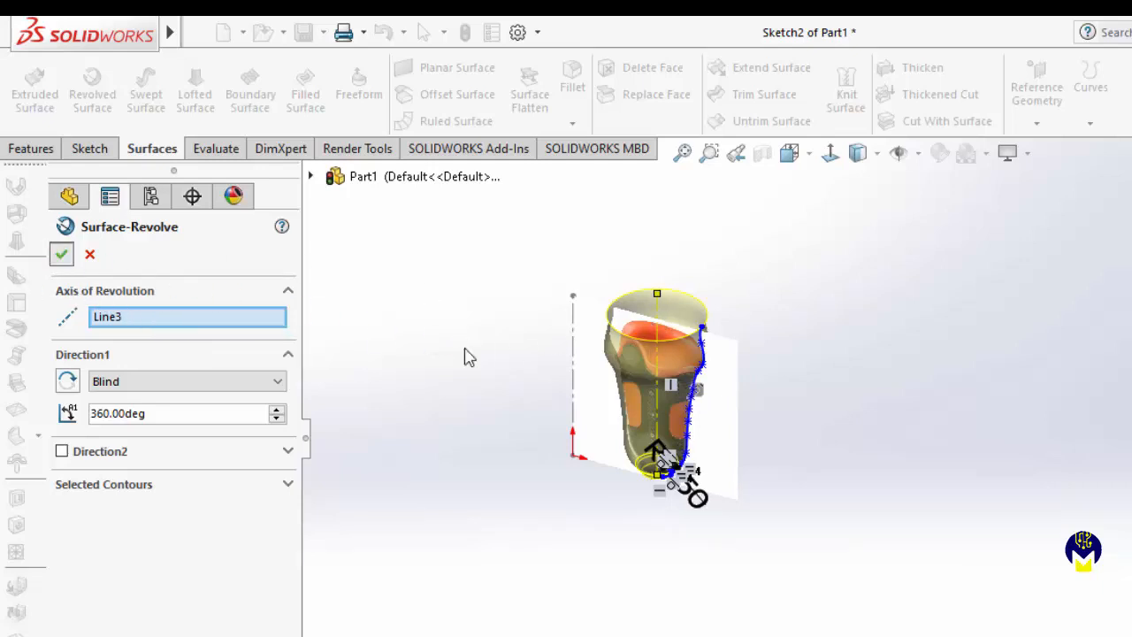
- Edit the revolved surface's sketch, moving the spline point just below the outline's upper end outward to about X 19.81, Y 22.75 cm
{"action": "middle_click_drag", "start_coordinate": [534, 406], "coordinate": [554, 308]}
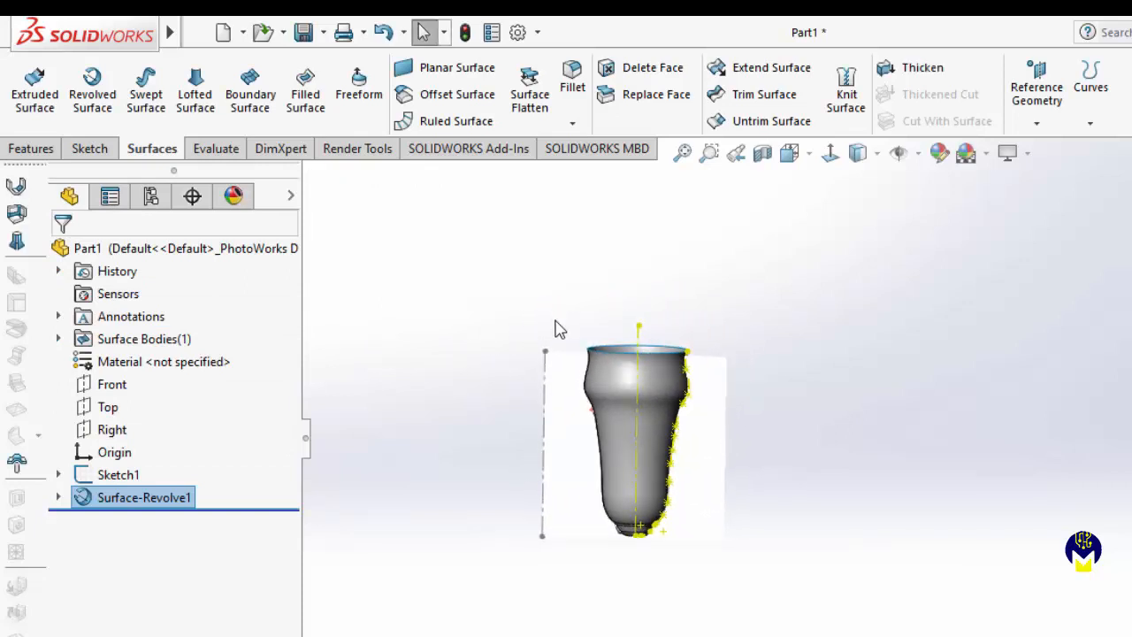
{"action": "scroll", "coordinate": [672, 380], "scroll_direction": "down", "scroll_amount": 4}
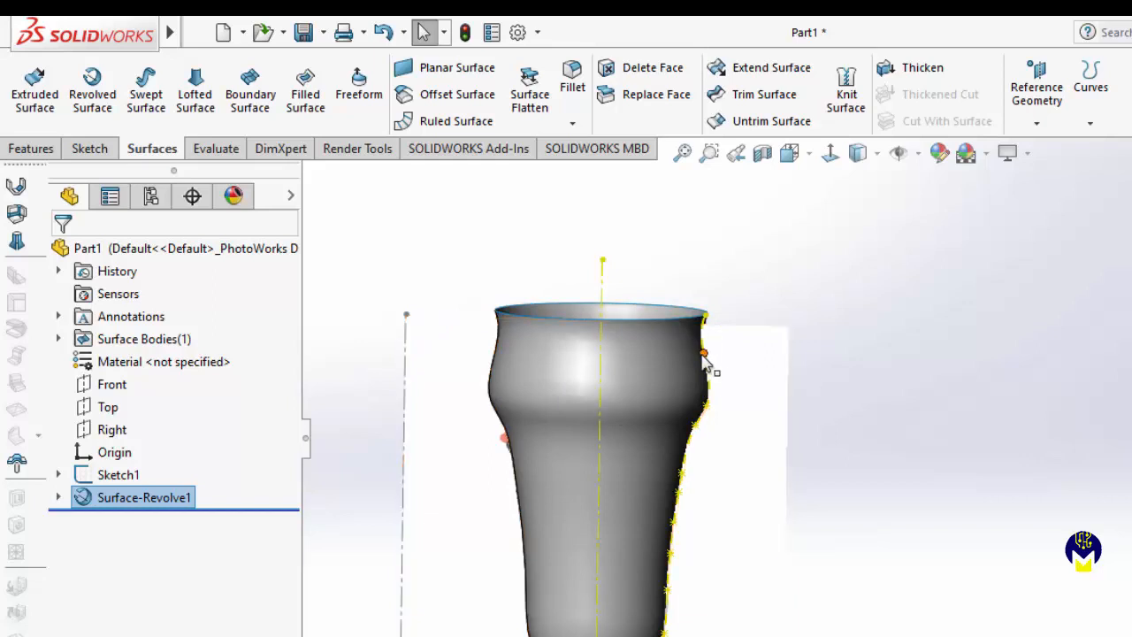
{"action": "left_click", "coordinate": [56, 503]}
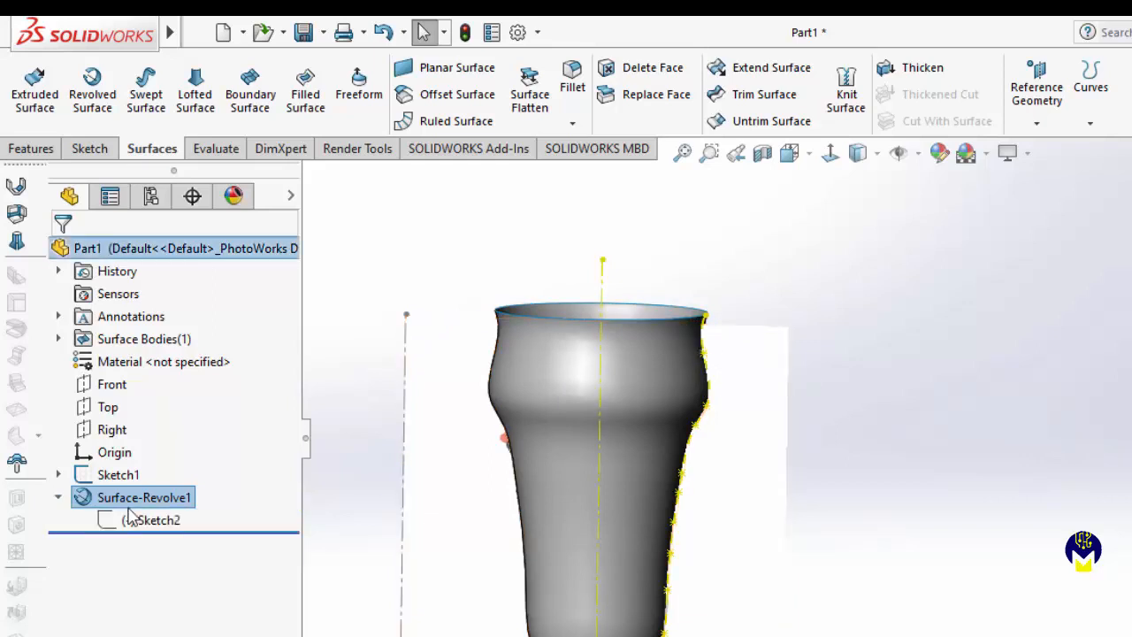
{"action": "right_click", "coordinate": [141, 520]}
{"action": "left_click", "coordinate": [165, 434]}
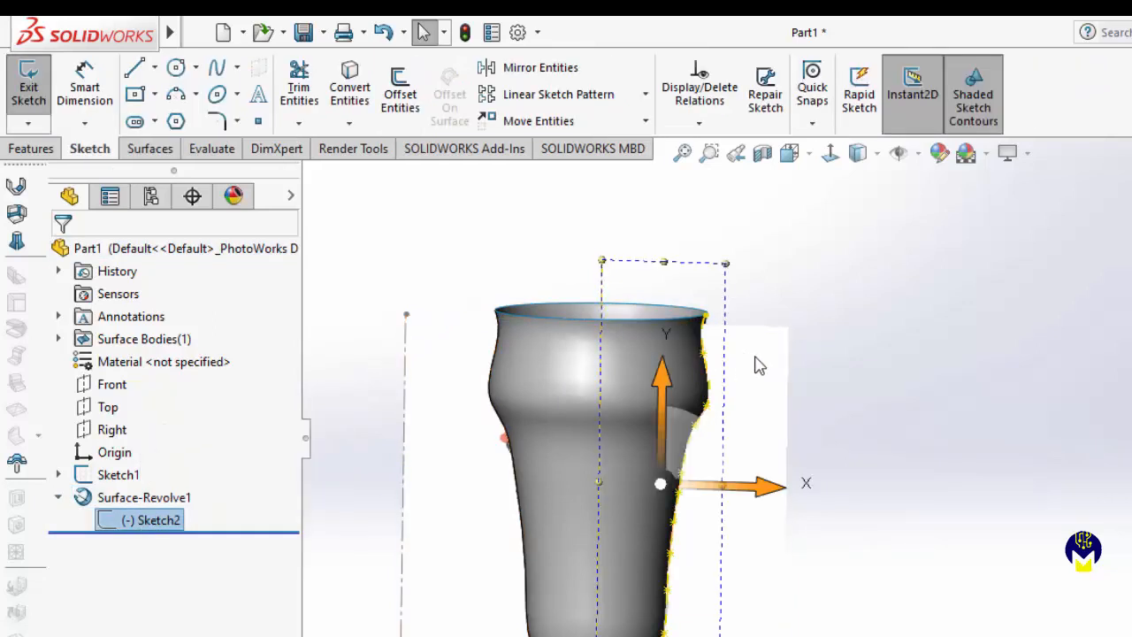
{"action": "left_click_drag", "start_coordinate": [723, 363], "coordinate": [717, 370]}
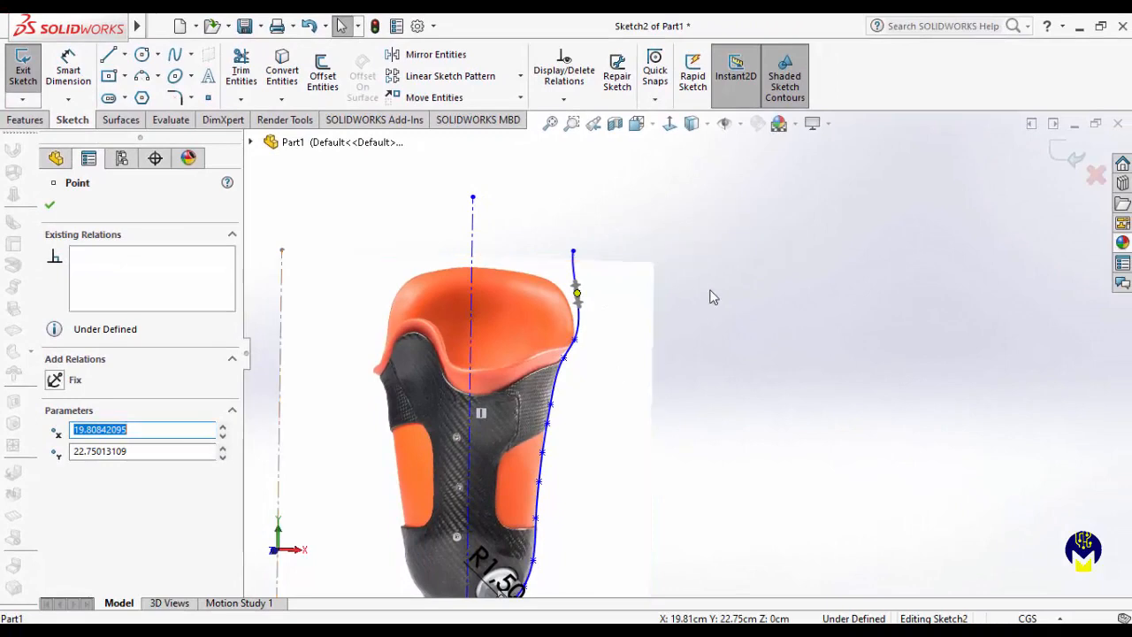
{"action": "left_click", "coordinate": [1064, 153]}
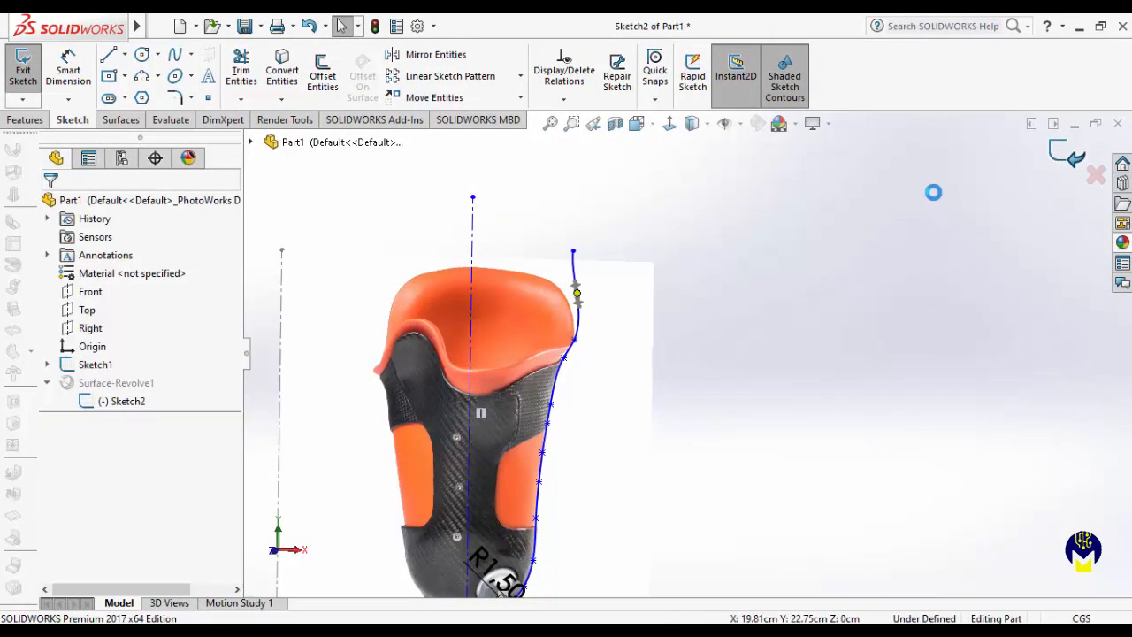
{"action": "scroll", "coordinate": [589, 251], "scroll_direction": "up", "scroll_amount": 3}
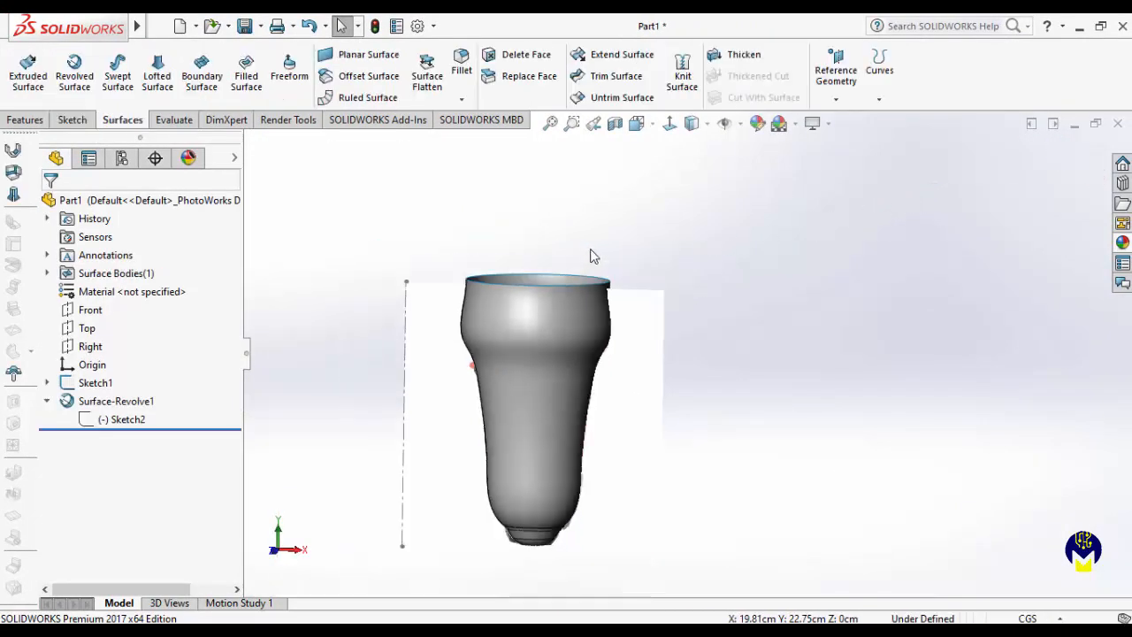
{"action": "scroll", "coordinate": [635, 311], "scroll_direction": "down", "scroll_amount": 2}
{"action": "scroll", "coordinate": [717, 351], "scroll_direction": "up", "scroll_amount": 1}
{"action": "scroll", "coordinate": [719, 352], "scroll_direction": "up", "scroll_amount": 1}
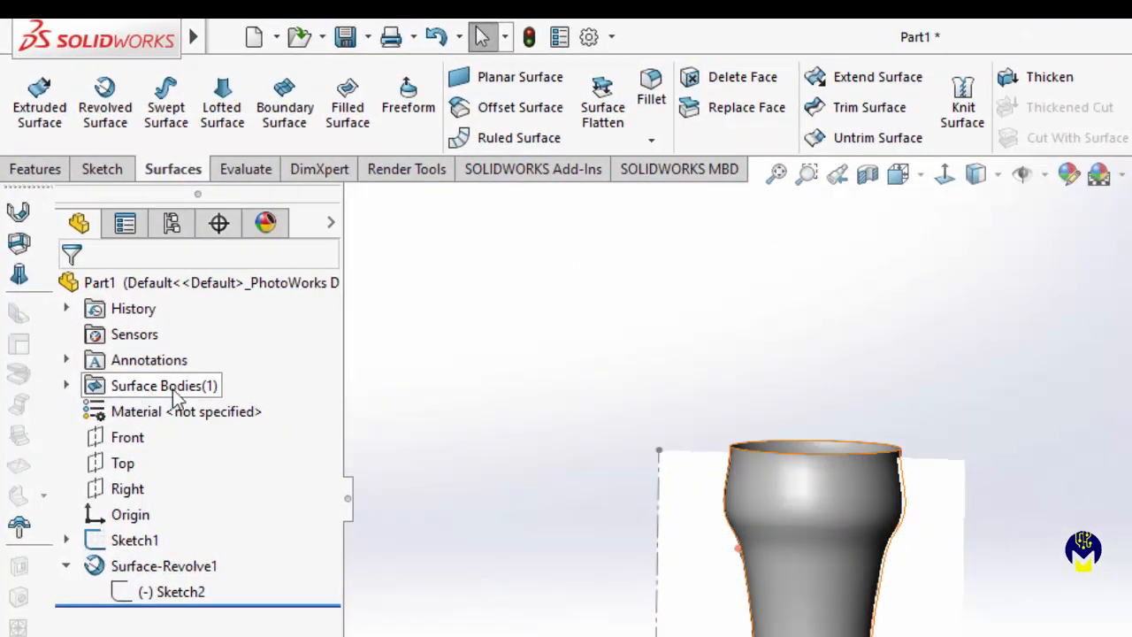
- Make the revolved surface body transparent so the reference photo shows through it
{"action": "left_click", "coordinate": [66, 385]}
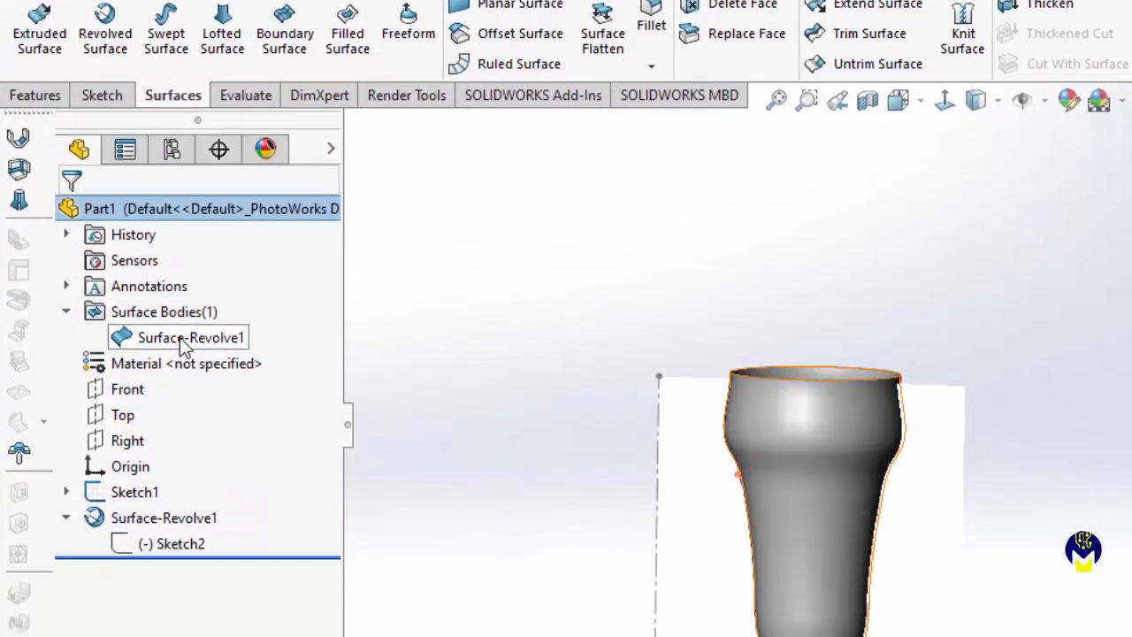
{"action": "right_click", "coordinate": [186, 414]}
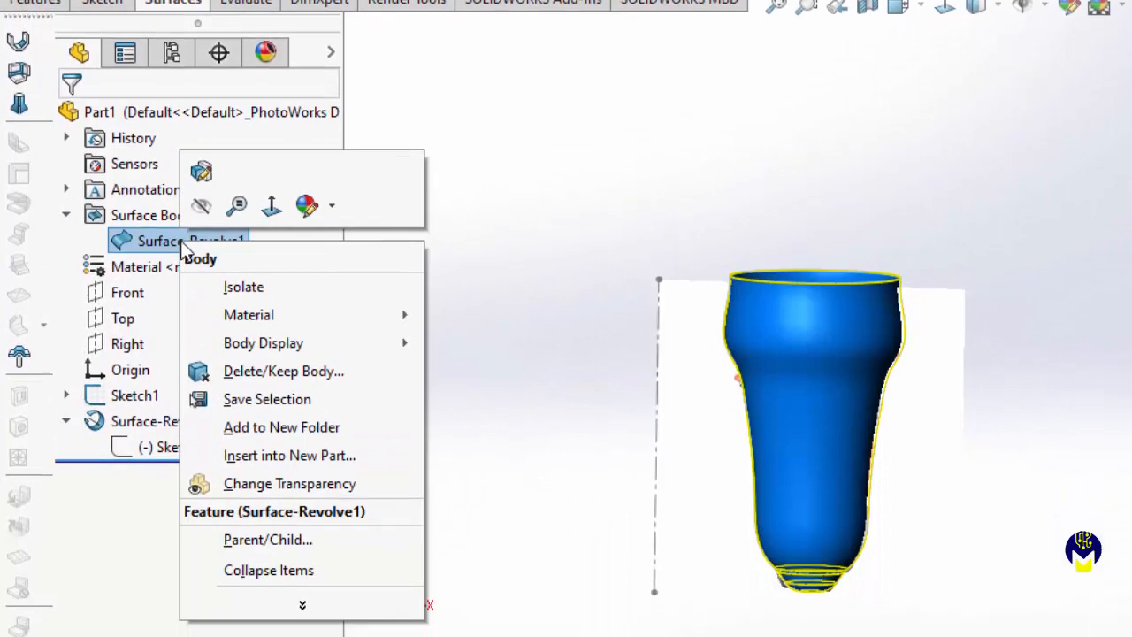
{"action": "left_click", "coordinate": [152, 424]}
{"action": "left_click", "coordinate": [146, 420]}
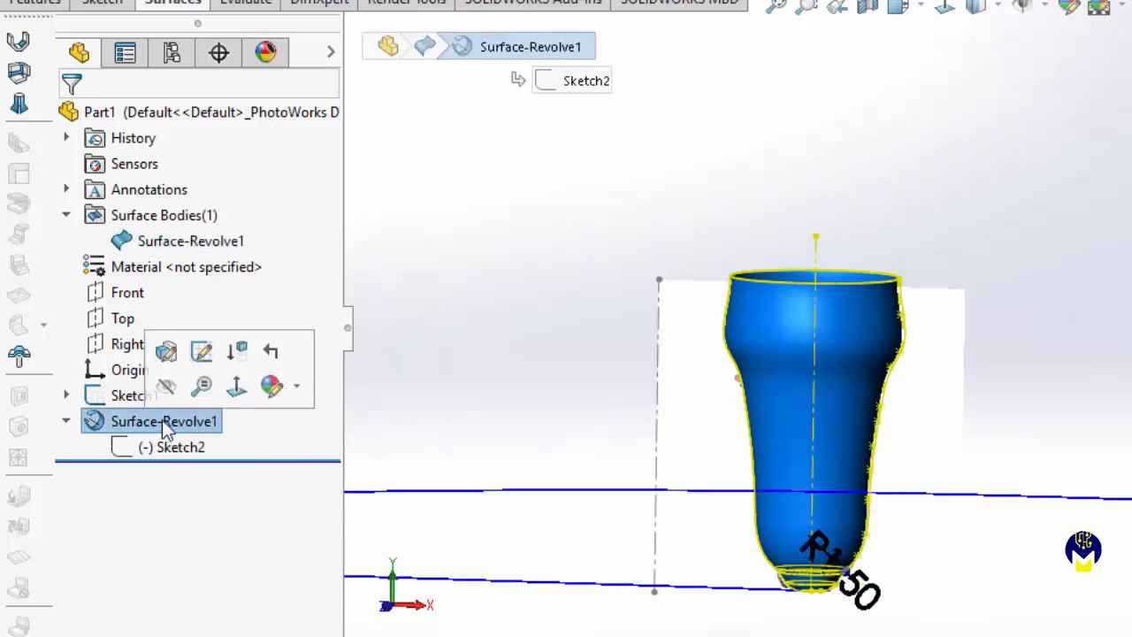
{"action": "right_click", "coordinate": [201, 251]}
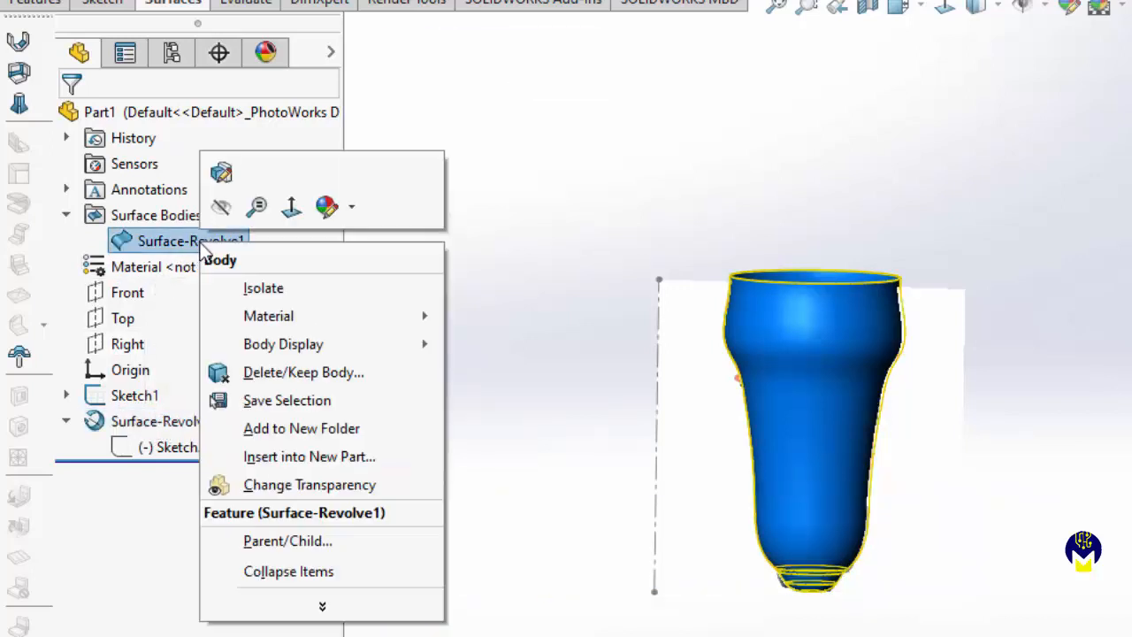
{"action": "left_click", "coordinate": [221, 486]}
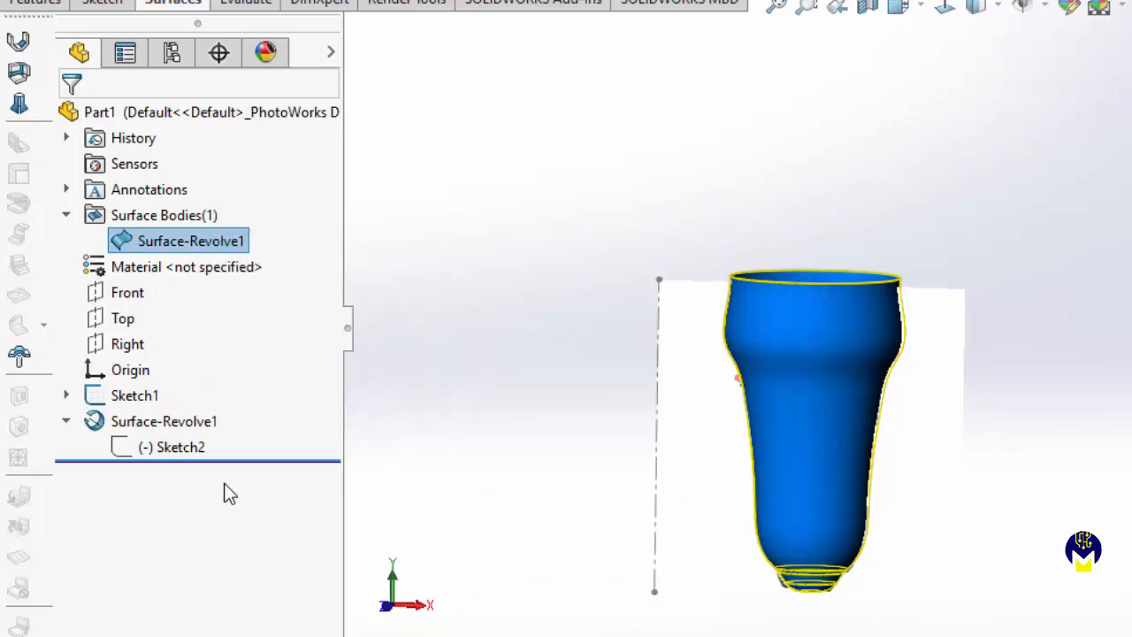
{"action": "left_click", "coordinate": [543, 249]}
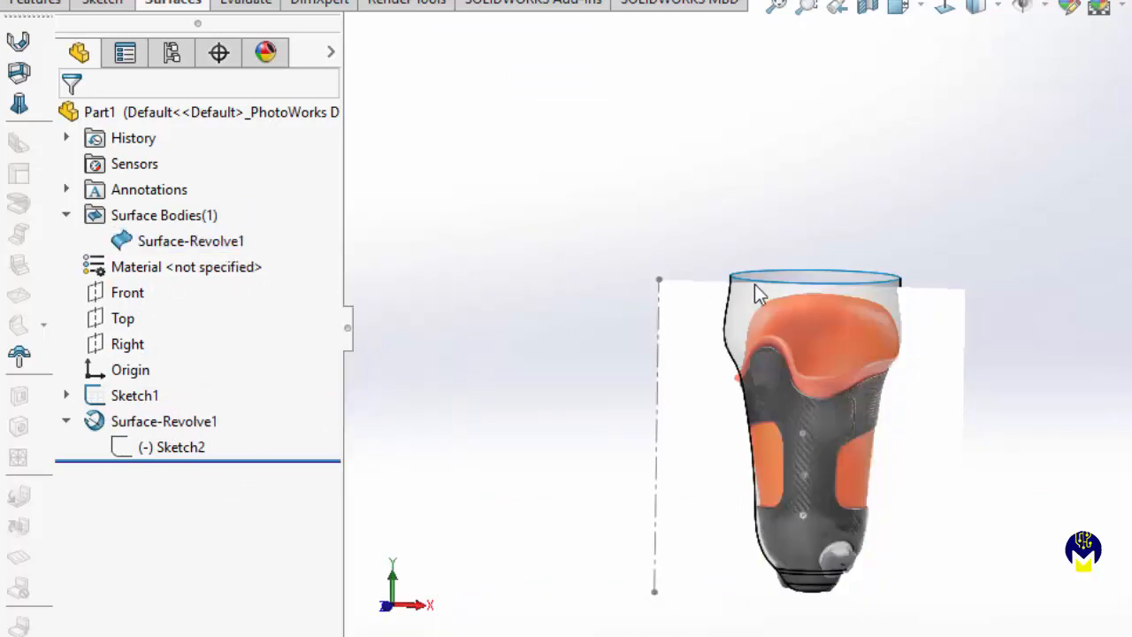
- Start a new sketch on the Front plane and orient the view normal to it
{"action": "scroll", "coordinate": [1032, 392], "scroll_direction": "up", "scroll_amount": 2}
{"action": "scroll", "coordinate": [1041, 402], "scroll_direction": "down", "scroll_amount": 2}
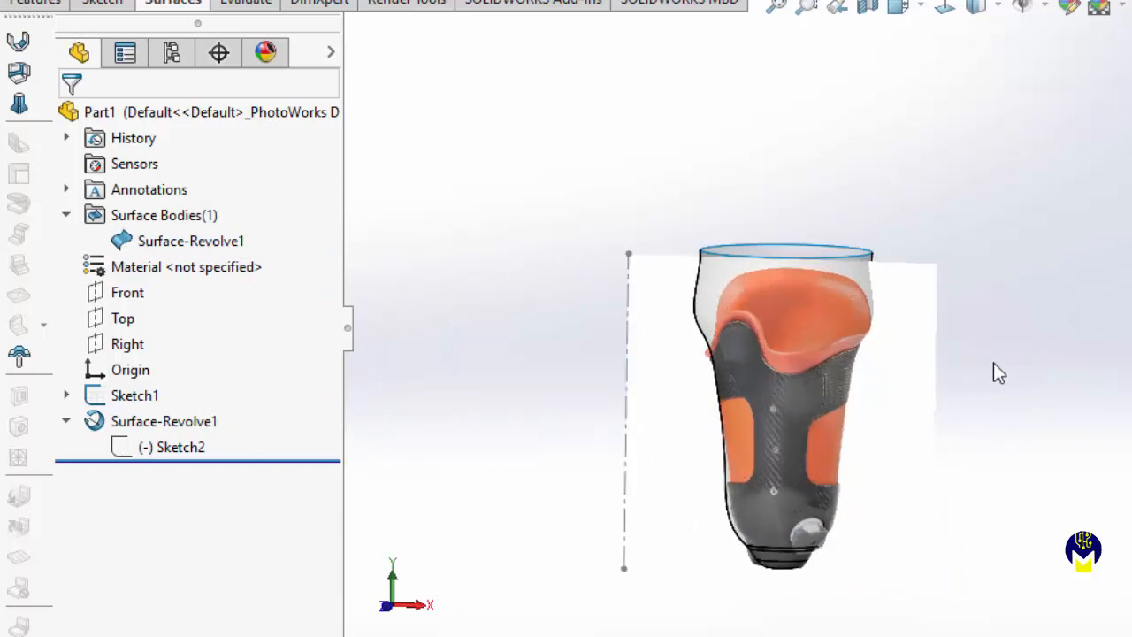
{"action": "middle_click_drag", "start_coordinate": [979, 281], "coordinate": [1017, 313]}
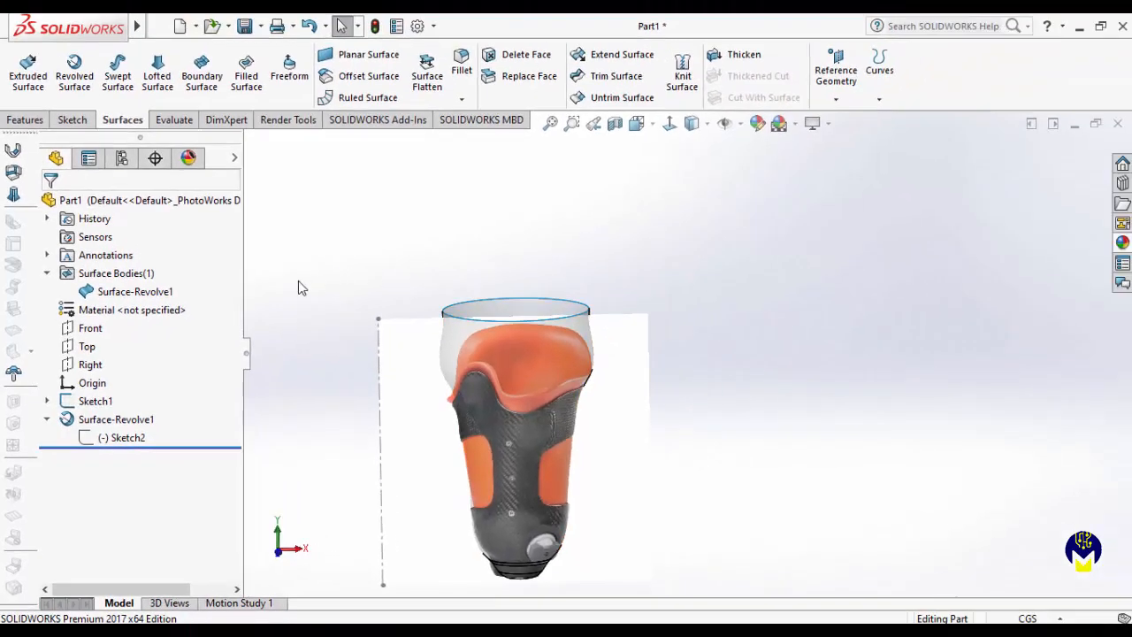
{"action": "right_click", "coordinate": [89, 328]}
{"action": "left_click", "coordinate": [108, 301]}
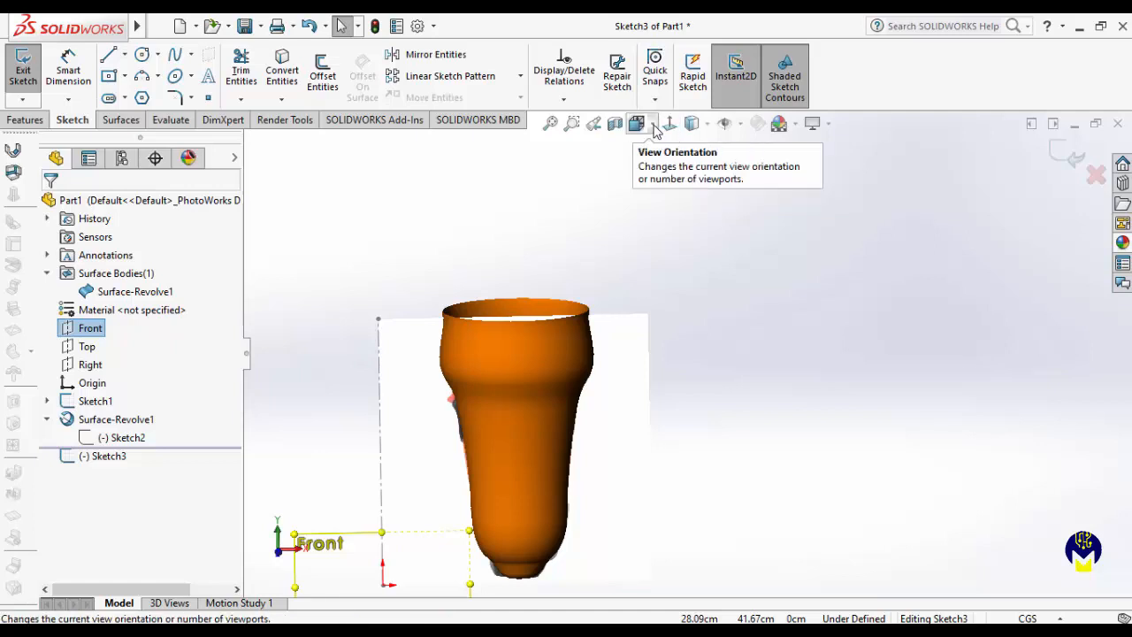
{"action": "left_click", "coordinate": [653, 128]}
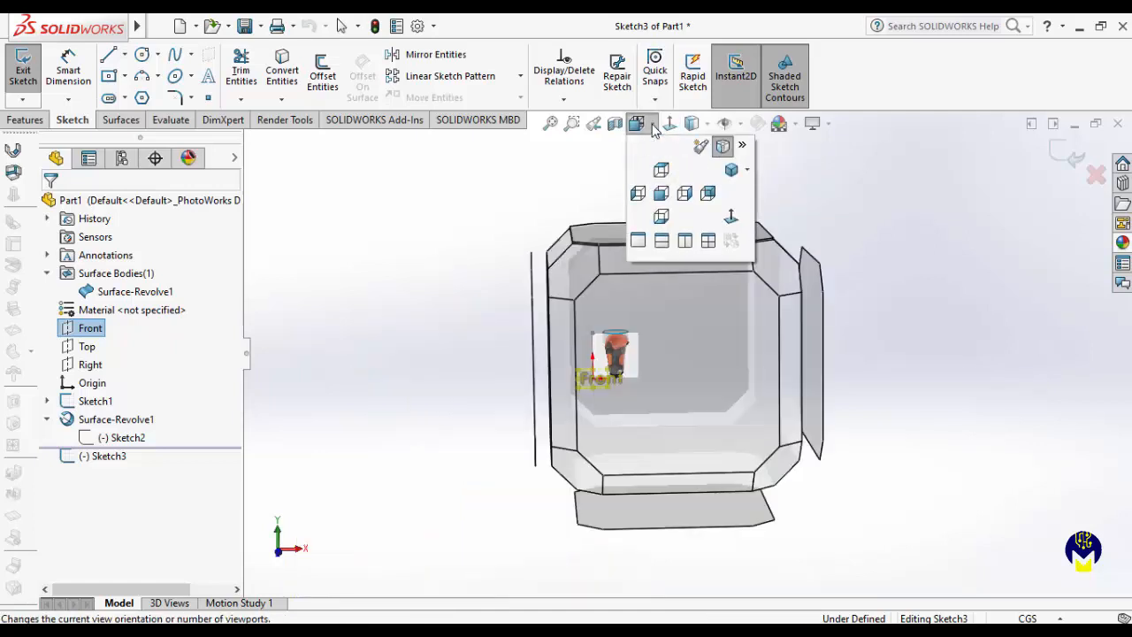
{"action": "left_click", "coordinate": [731, 219]}
{"action": "scroll", "coordinate": [578, 321], "scroll_direction": "down", "scroll_amount": 3}
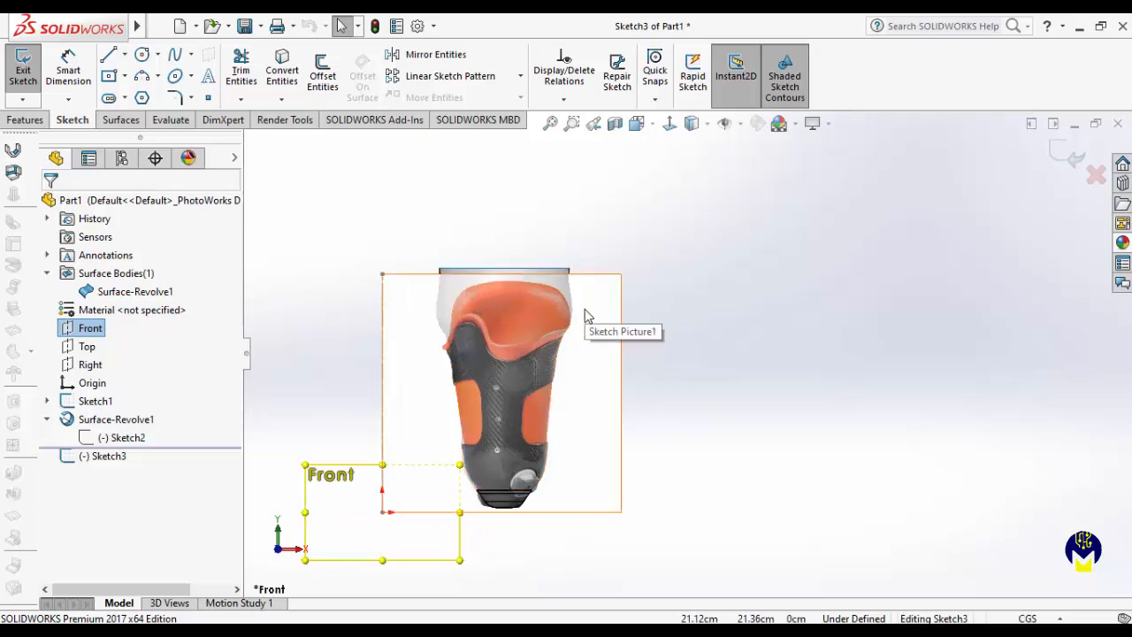
- Trace a spline from just outside the orange rim's low tip, up and over its upper edge, down to the opposite side
{"action": "left_click", "coordinate": [175, 54]}
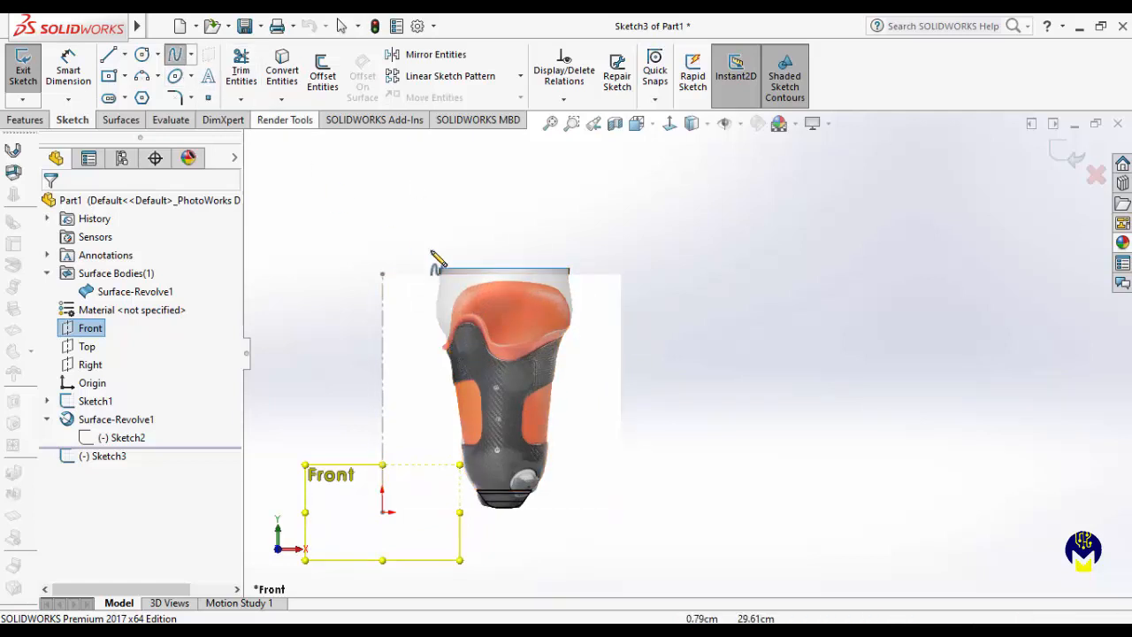
{"action": "scroll", "coordinate": [433, 266], "scroll_direction": "down", "scroll_amount": 4}
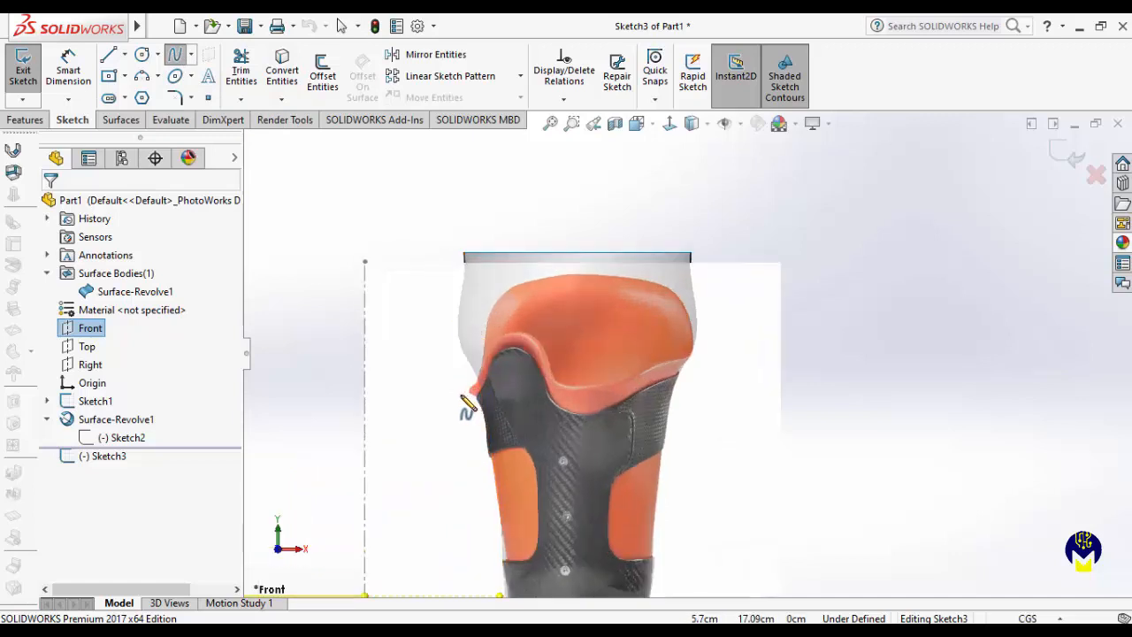
{"action": "left_click", "coordinate": [461, 395]}
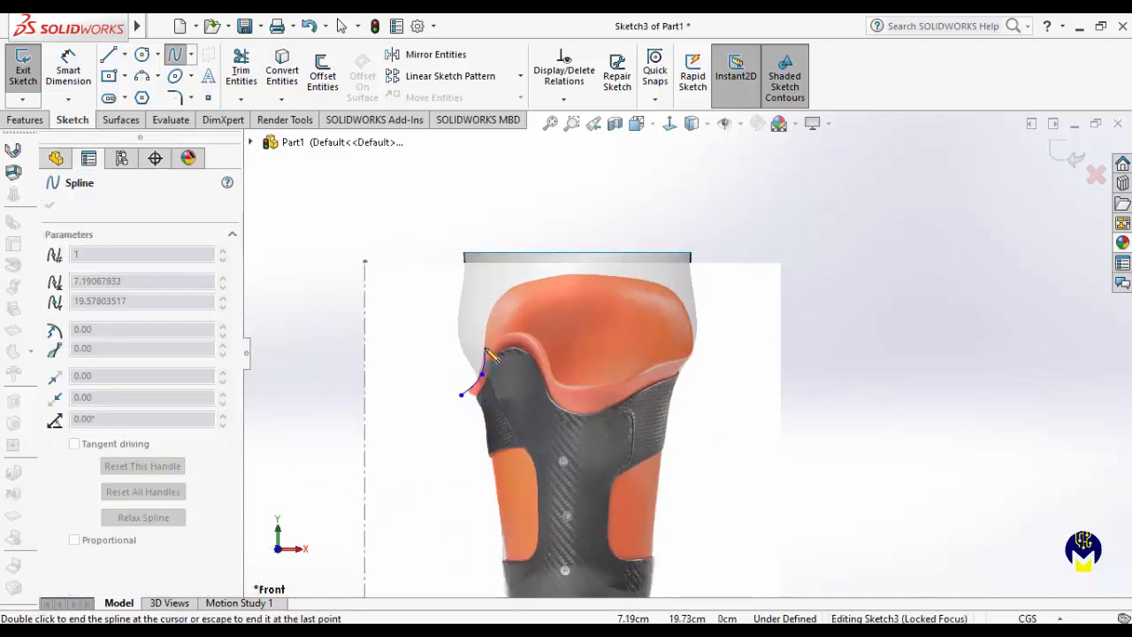
{"action": "left_click", "coordinate": [486, 342]}
{"action": "left_click", "coordinate": [496, 305]}
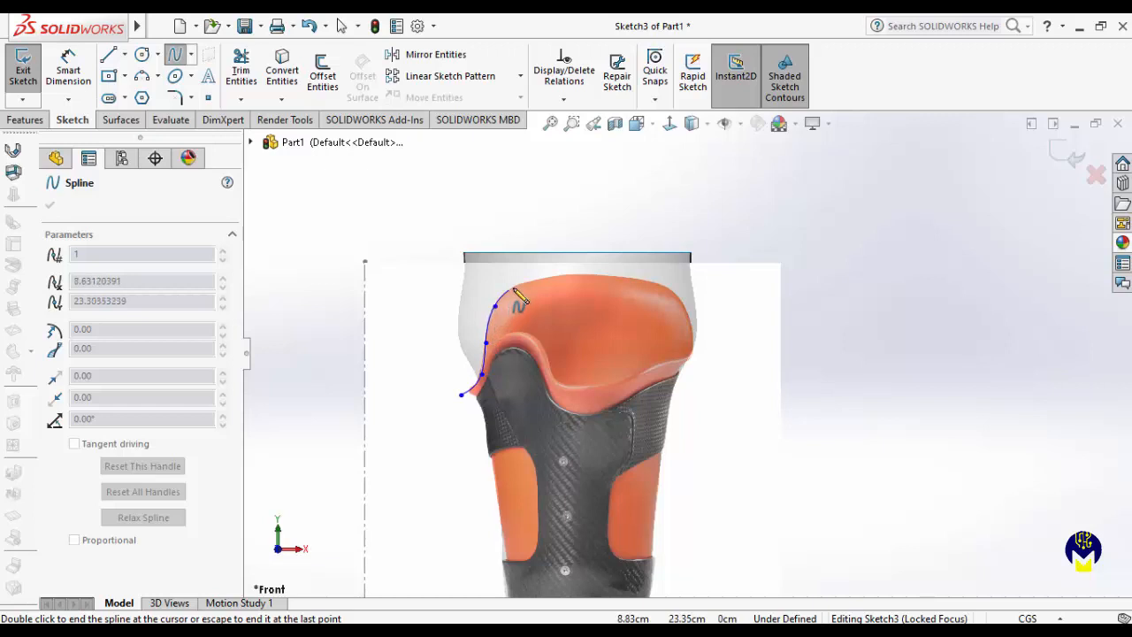
{"action": "left_click", "coordinate": [516, 285]}
{"action": "left_click", "coordinate": [550, 276]}
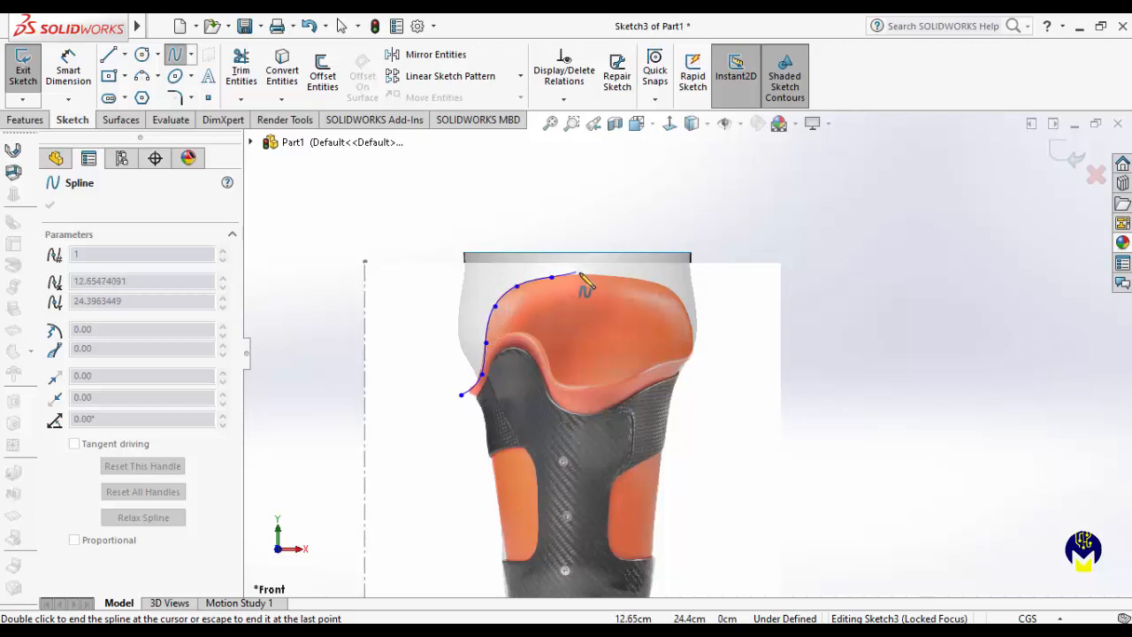
{"action": "left_click", "coordinate": [582, 276]}
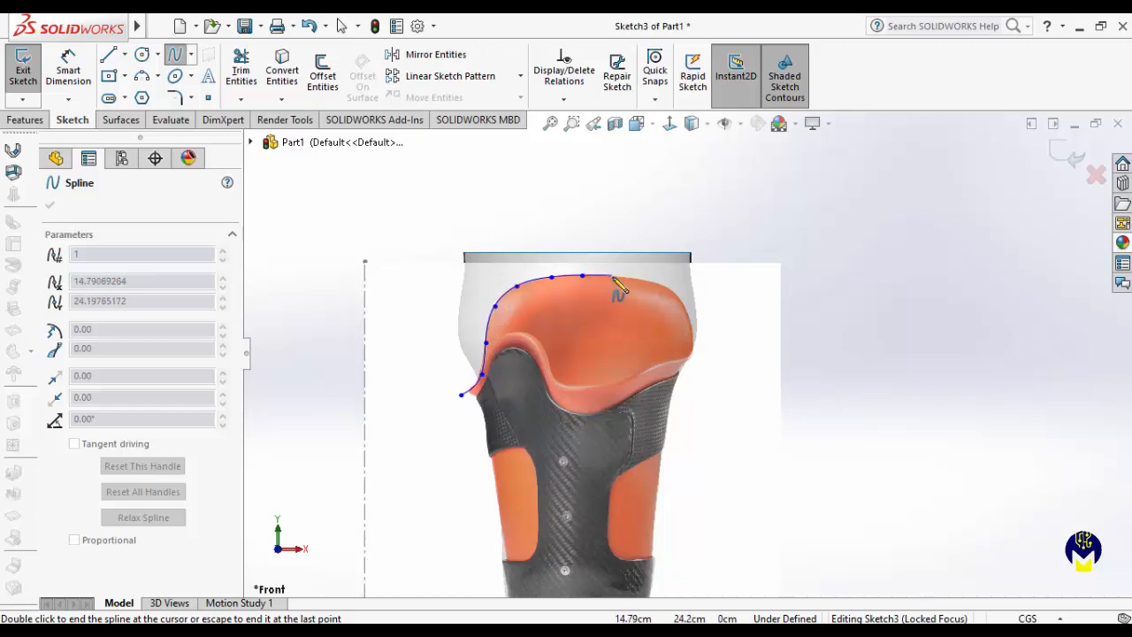
{"action": "left_click", "coordinate": [613, 278]}
{"action": "left_click", "coordinate": [642, 280]}
{"action": "left_click", "coordinate": [665, 285]}
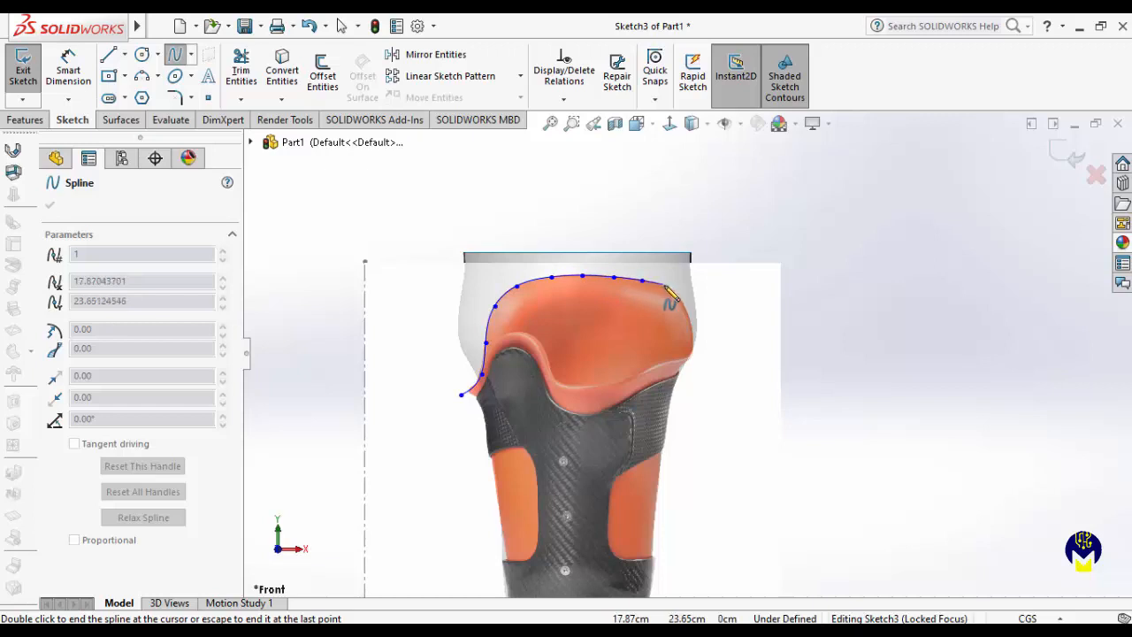
{"action": "left_click", "coordinate": [685, 308]}
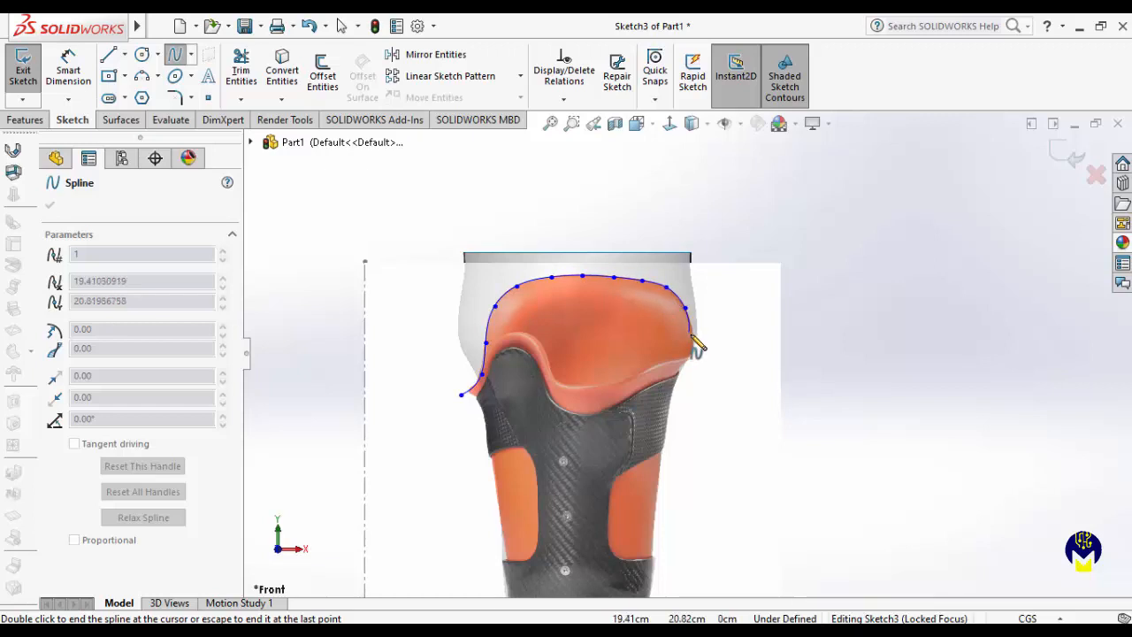
{"action": "left_click", "coordinate": [692, 340]}
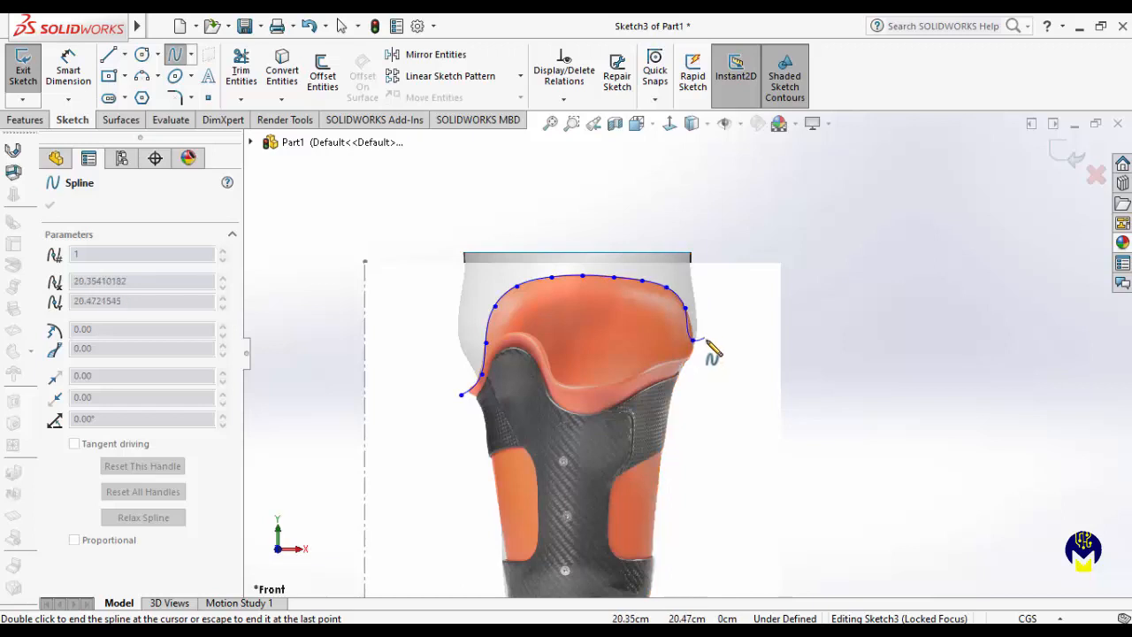
- Continue the rim spline outward and over the socket's open upper end, closing it into a loop at its start point
{"action": "left_click", "coordinate": [720, 345]}
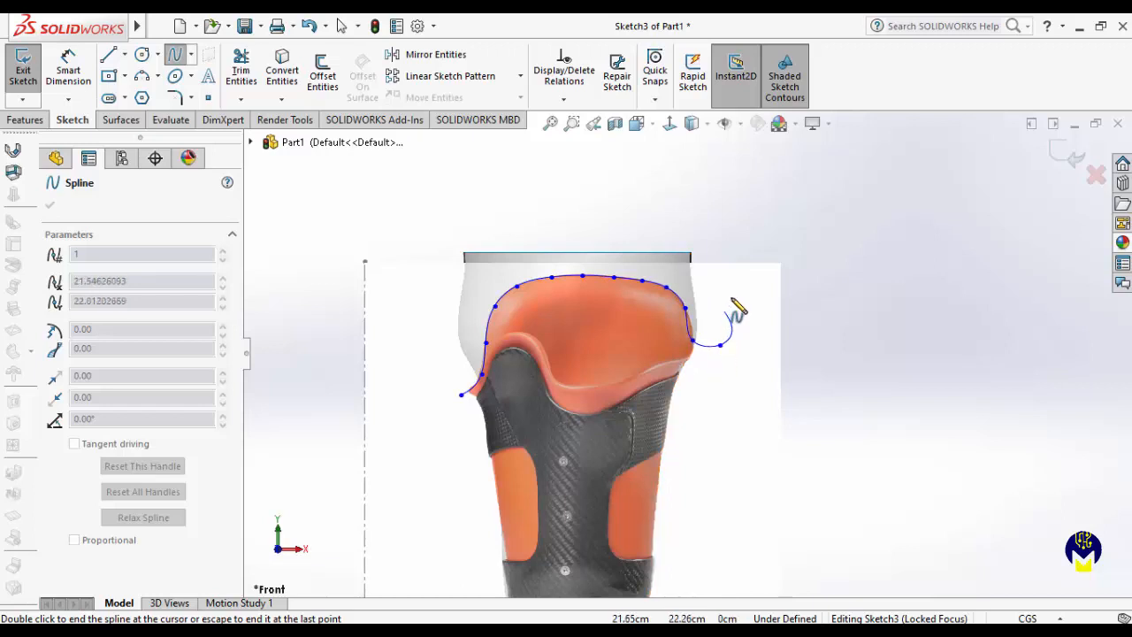
{"action": "left_click", "coordinate": [746, 250]}
{"action": "left_click", "coordinate": [612, 201]}
{"action": "left_click", "coordinate": [443, 219]}
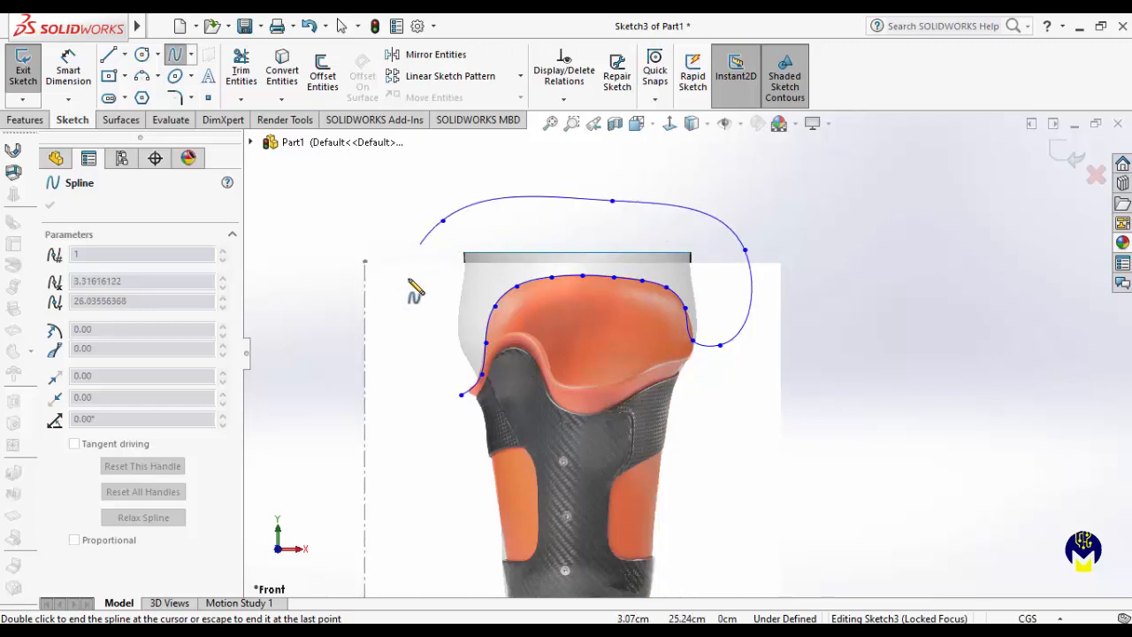
{"action": "left_click", "coordinate": [407, 308]}
{"action": "left_click", "coordinate": [461, 393]}
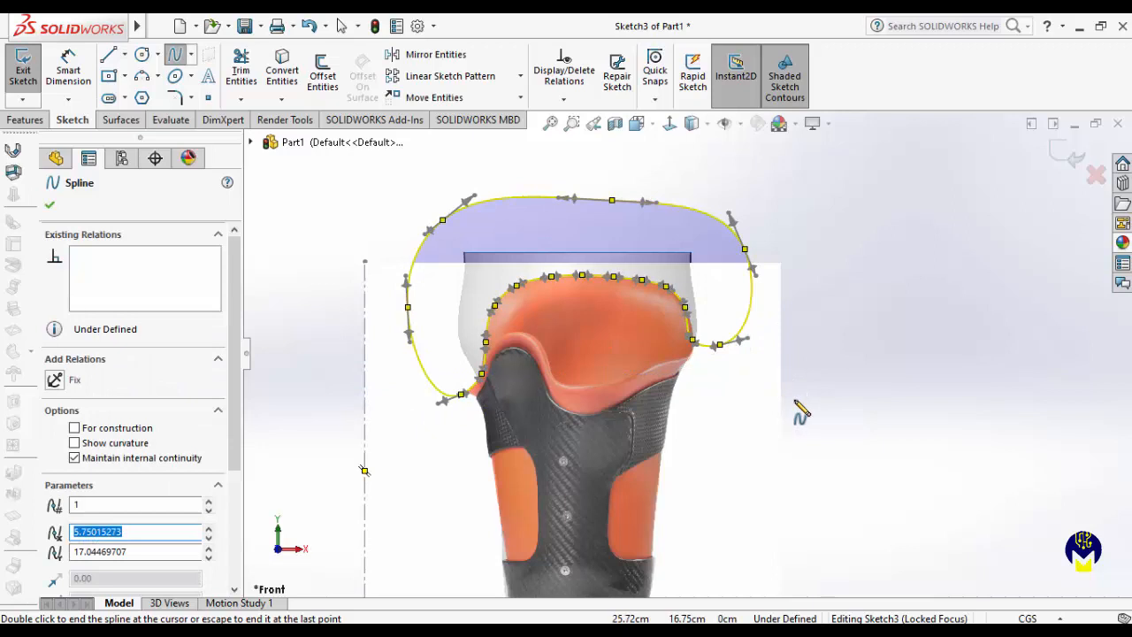
{"action": "key", "text": "Escape"}
{"action": "left_click", "coordinate": [836, 352]}
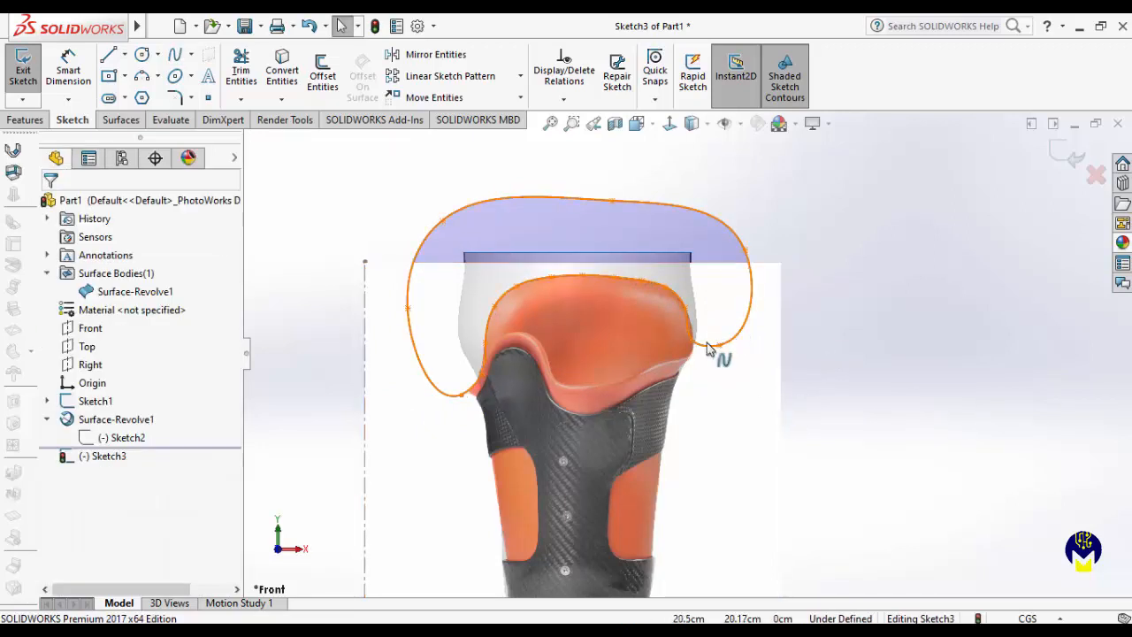
- Move the spline point at the rim trace's far end, beside the short outward dip, slightly upward along the socket's edge
{"action": "scroll", "coordinate": [694, 343], "scroll_direction": "up", "scroll_amount": 3}
{"action": "left_click", "coordinate": [691, 343]}
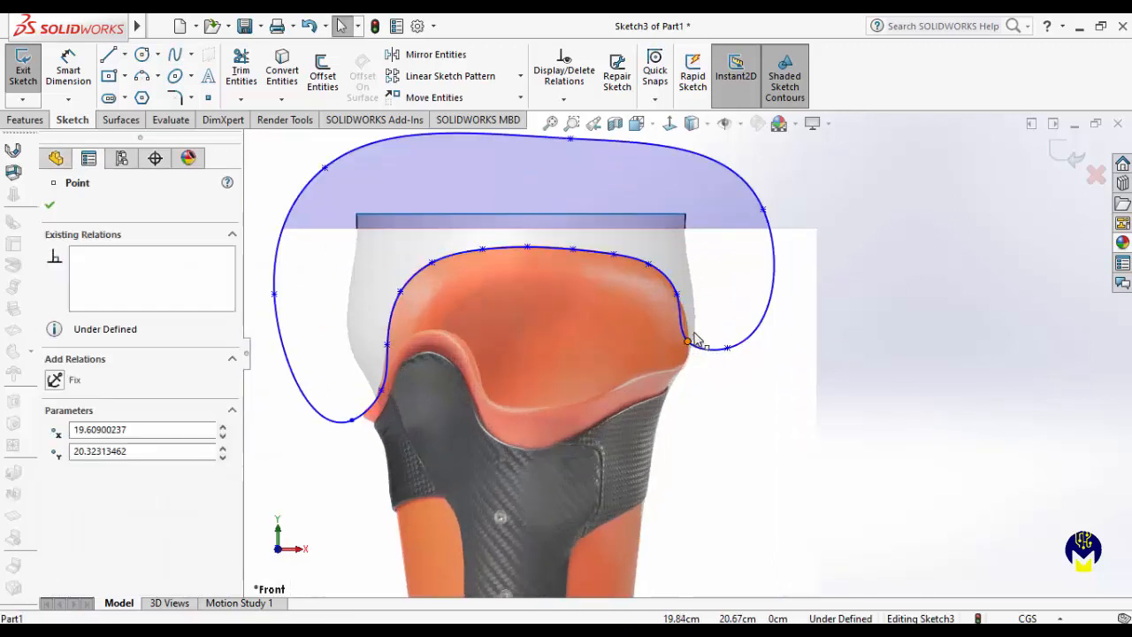
{"action": "left_click_drag", "start_coordinate": [689, 327], "coordinate": [689, 324]}
{"action": "left_click", "coordinate": [871, 382]}
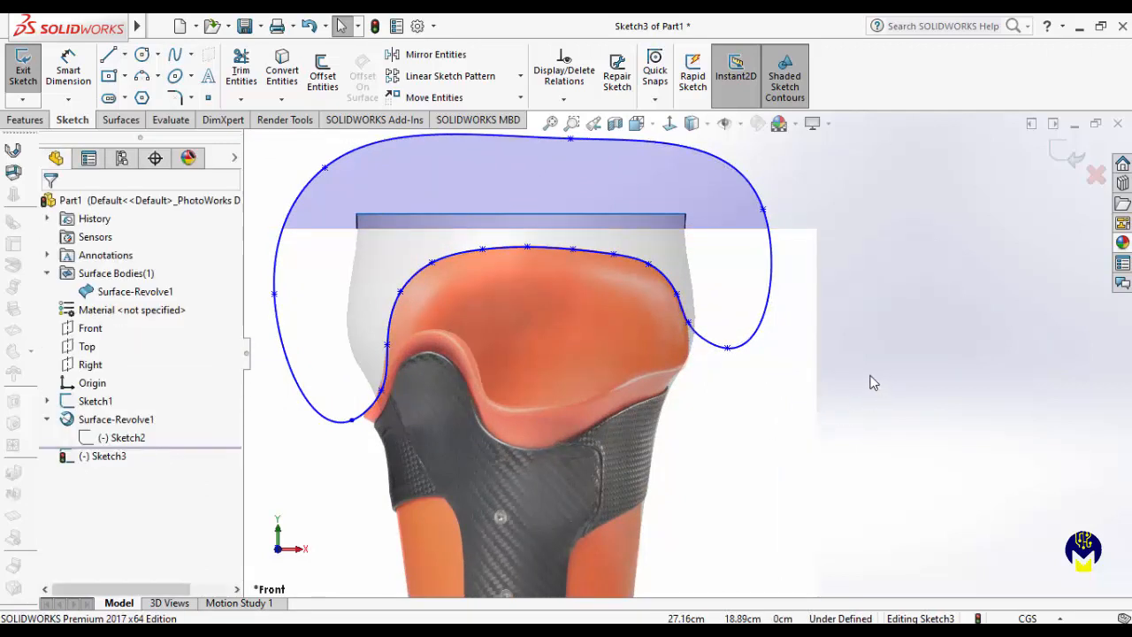
- Trim the revolved surface with the closed spline sketch, using a standard trim that removes the upper portion inside the loop
{"action": "scroll", "coordinate": [873, 381], "scroll_direction": "up", "scroll_amount": 3}
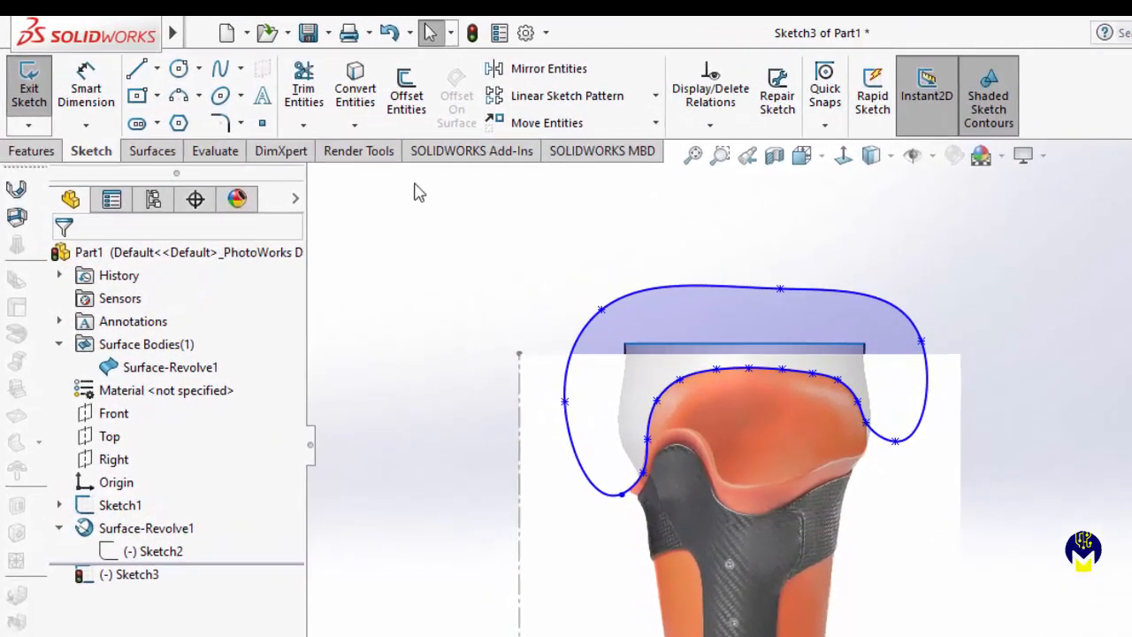
{"action": "left_click", "coordinate": [153, 152]}
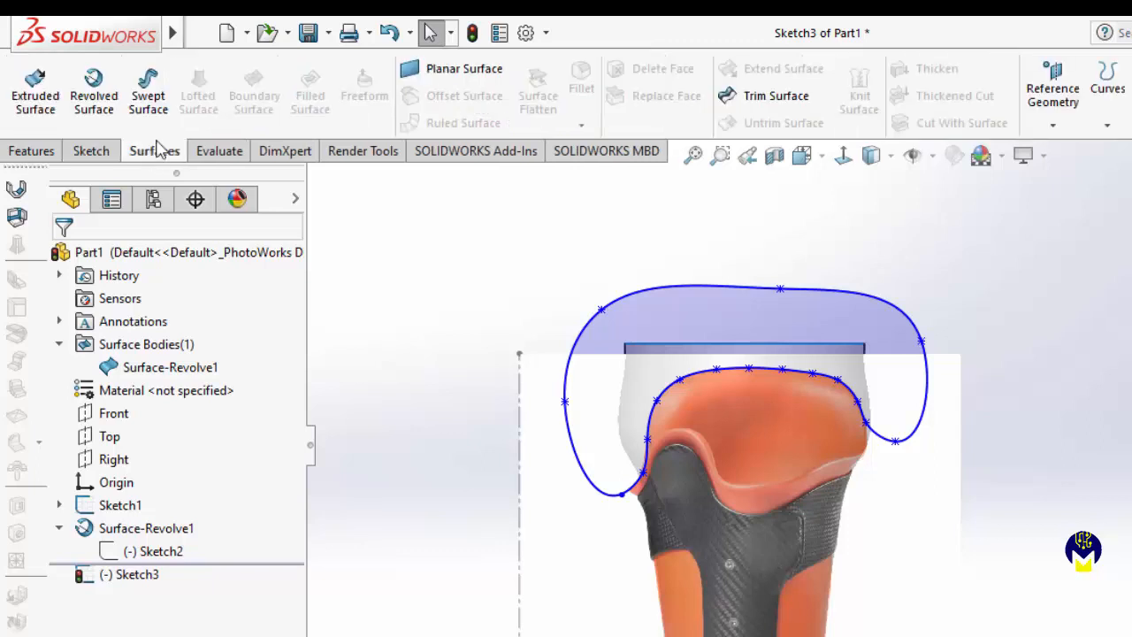
{"action": "left_click", "coordinate": [778, 97]}
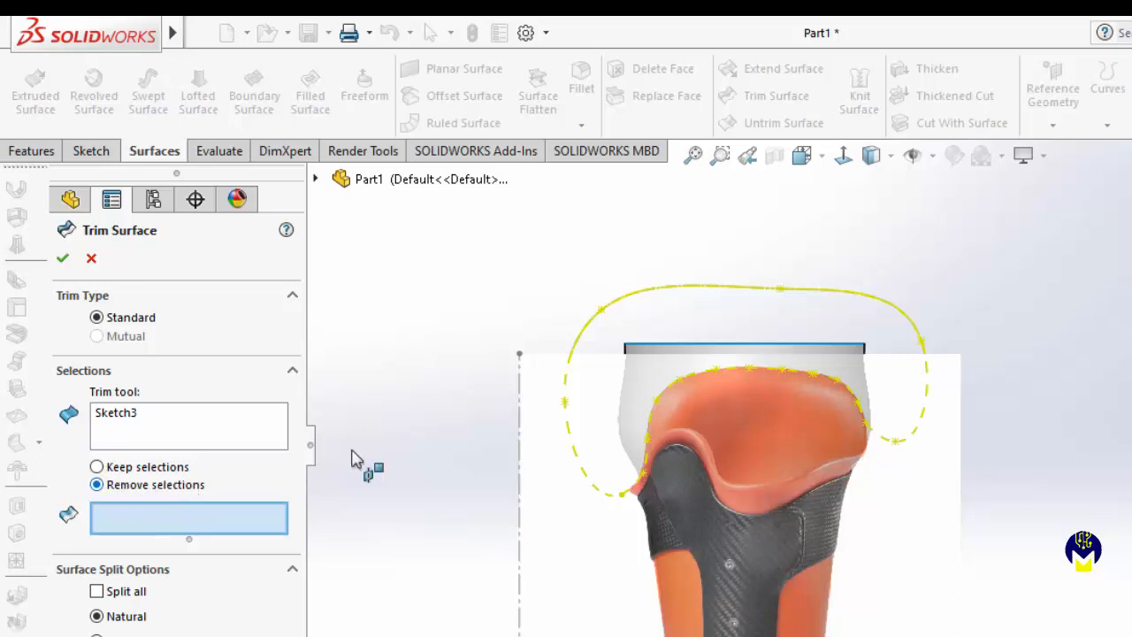
{"action": "left_click", "coordinate": [646, 374]}
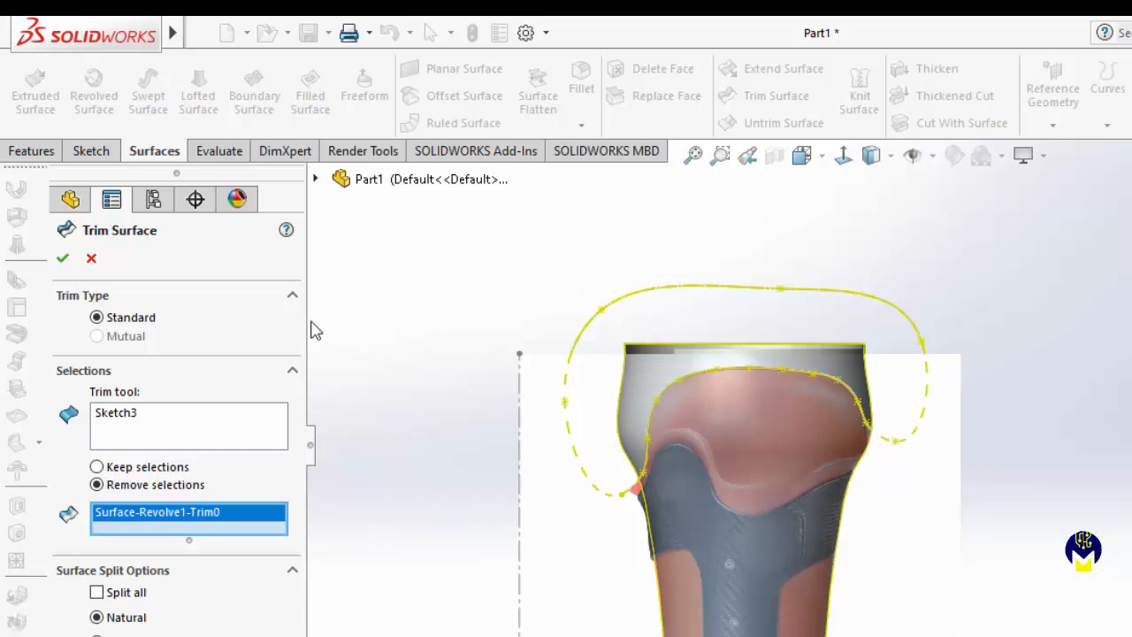
{"action": "left_click", "coordinate": [63, 258]}
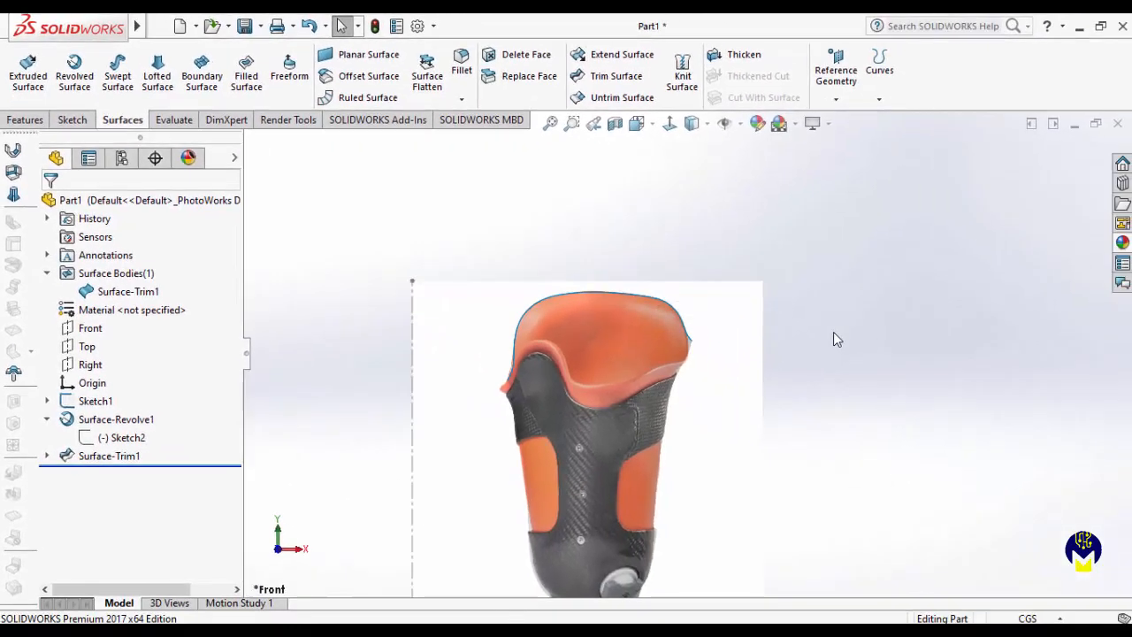
- Start another sketch on the Front plane for the near rim contour and orient the view normal to it
{"action": "middle_click_drag", "start_coordinate": [831, 313], "coordinate": [738, 388]}
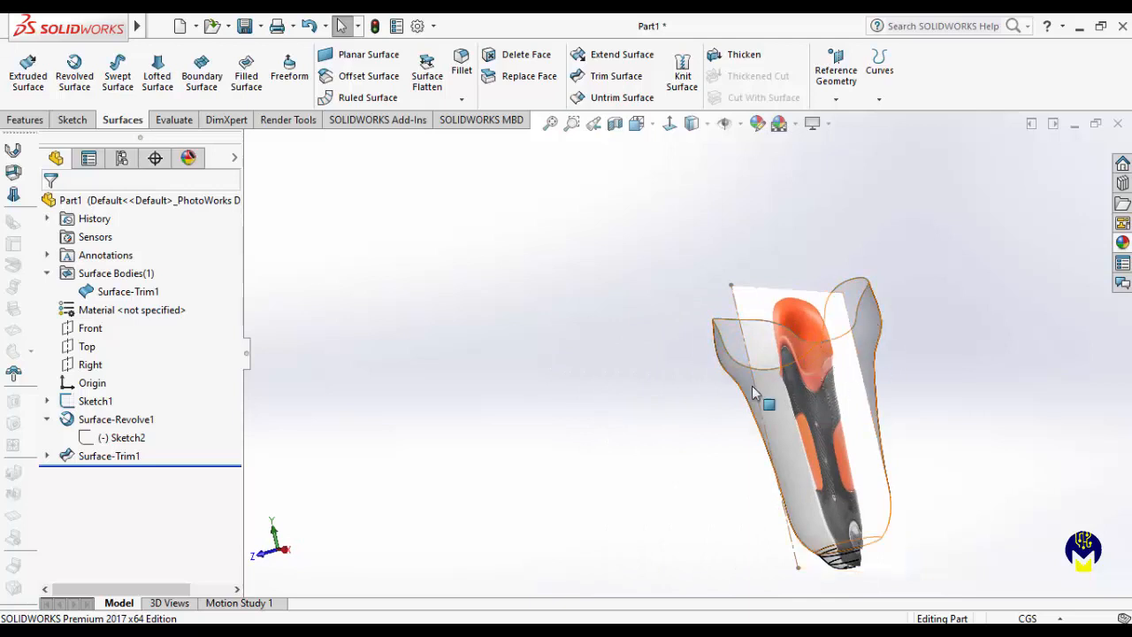
{"action": "mouse_move", "coordinate": [754, 388]}
{"action": "middle_mouse_down"}
{"action": "mouse_move", "coordinate": [701, 403]}
{"action": "mouse_move", "coordinate": [748, 392]}
{"action": "mouse_move", "coordinate": [735, 376]}
{"action": "mouse_move", "coordinate": [702, 389]}
{"action": "mouse_move", "coordinate": [765, 365]}
{"action": "mouse_move", "coordinate": [743, 366]}
{"action": "mouse_move", "coordinate": [766, 244]}
{"action": "middle_mouse_up"}
{"action": "scroll", "coordinate": [721, 378], "scroll_direction": "up", "scroll_amount": 2}
{"action": "scroll", "coordinate": [717, 360], "scroll_direction": "down", "scroll_amount": 2}
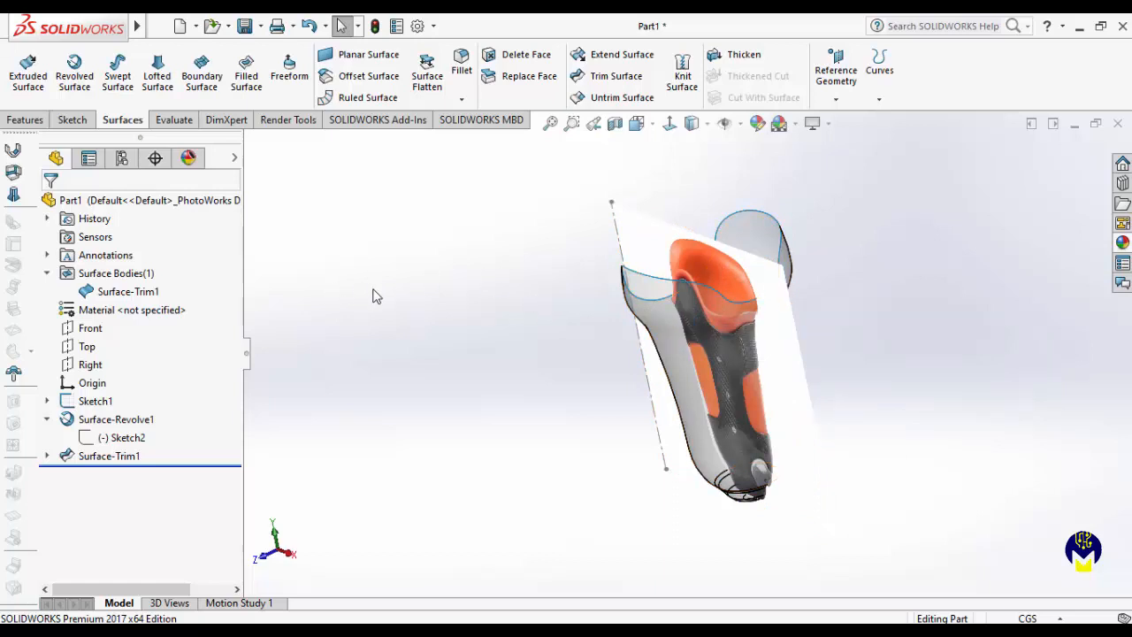
{"action": "right_click", "coordinate": [89, 328]}
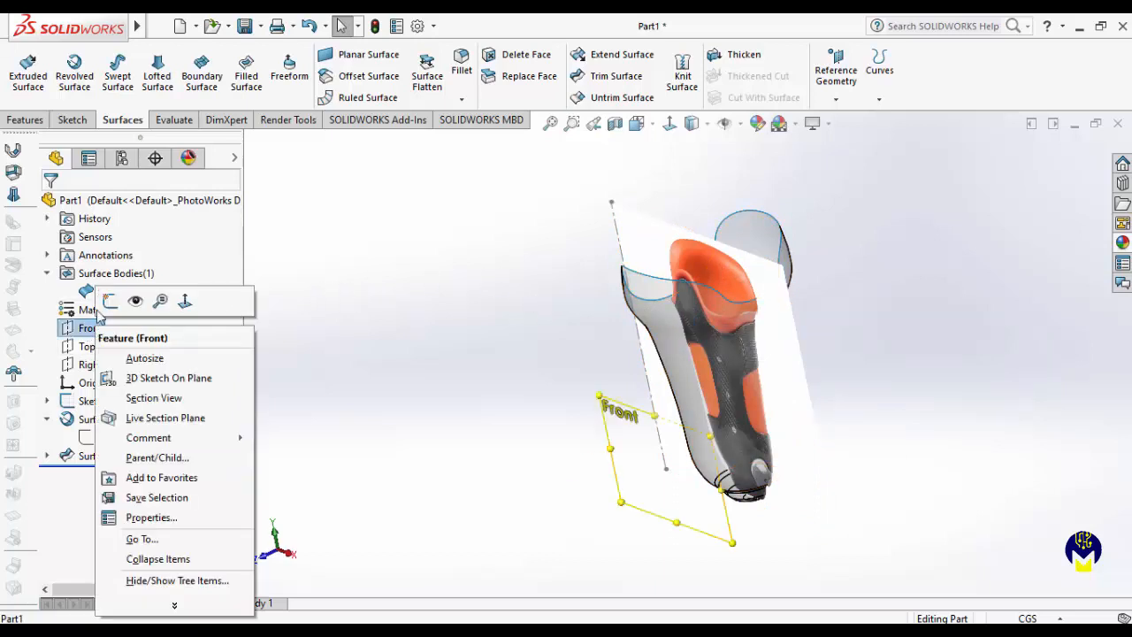
{"action": "left_click", "coordinate": [109, 300]}
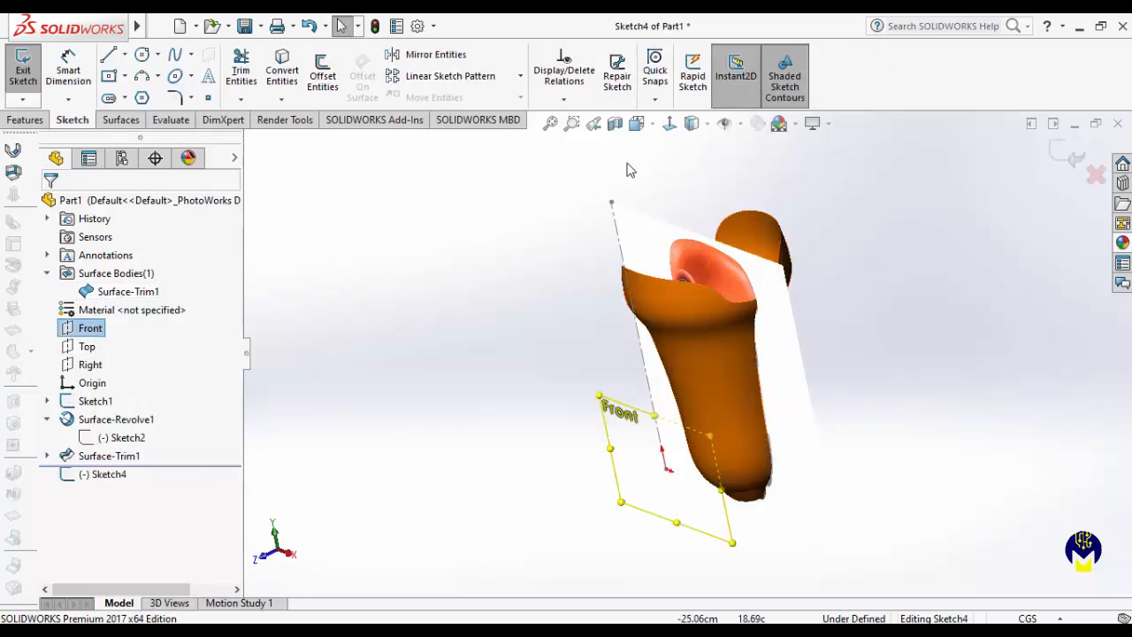
{"action": "left_click", "coordinate": [669, 124]}
{"action": "scroll", "coordinate": [482, 283], "scroll_direction": "down", "scroll_amount": 3}
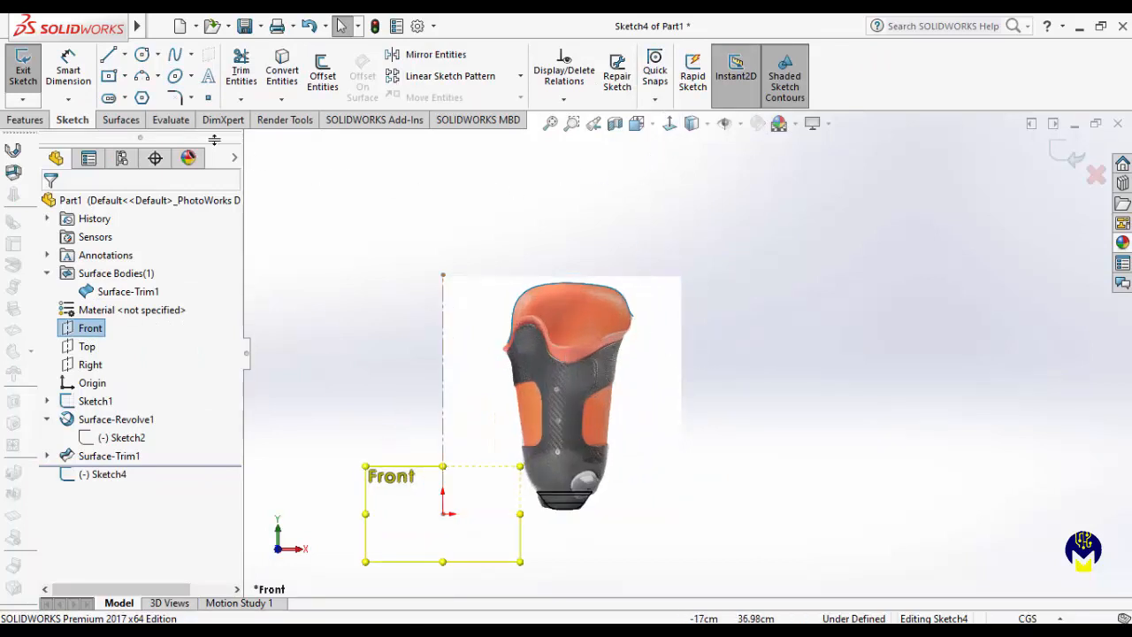
- Trace a spline along the near orange rim above the black shell, from its low tip over the hump and dip to past the opposite edge
{"action": "left_click", "coordinate": [175, 55]}
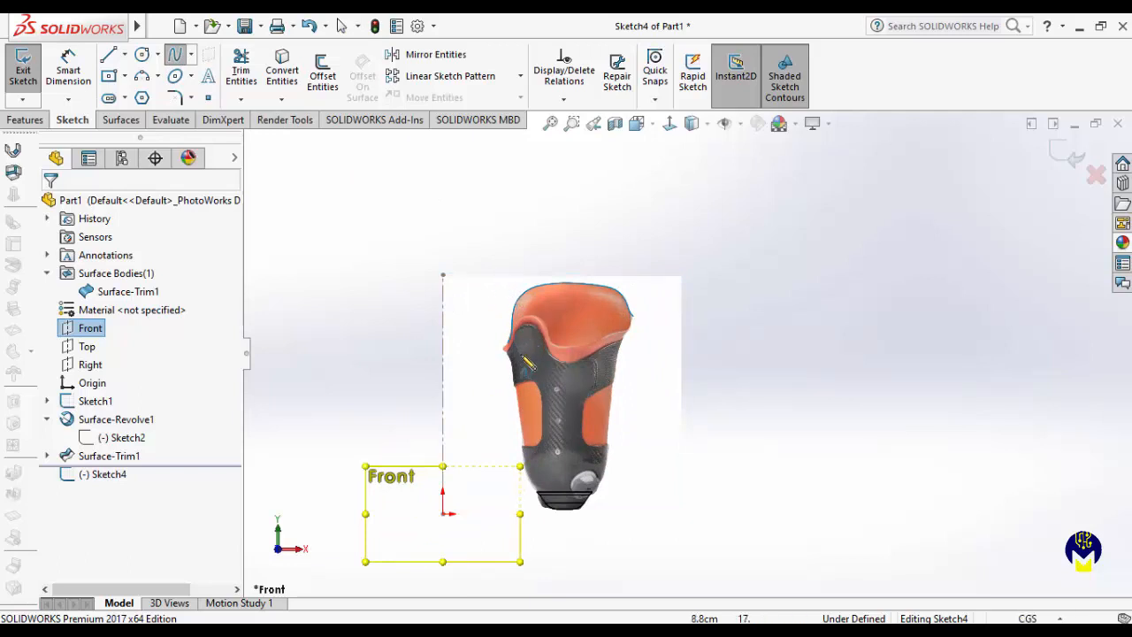
{"action": "scroll", "coordinate": [518, 366], "scroll_direction": "down", "scroll_amount": 2}
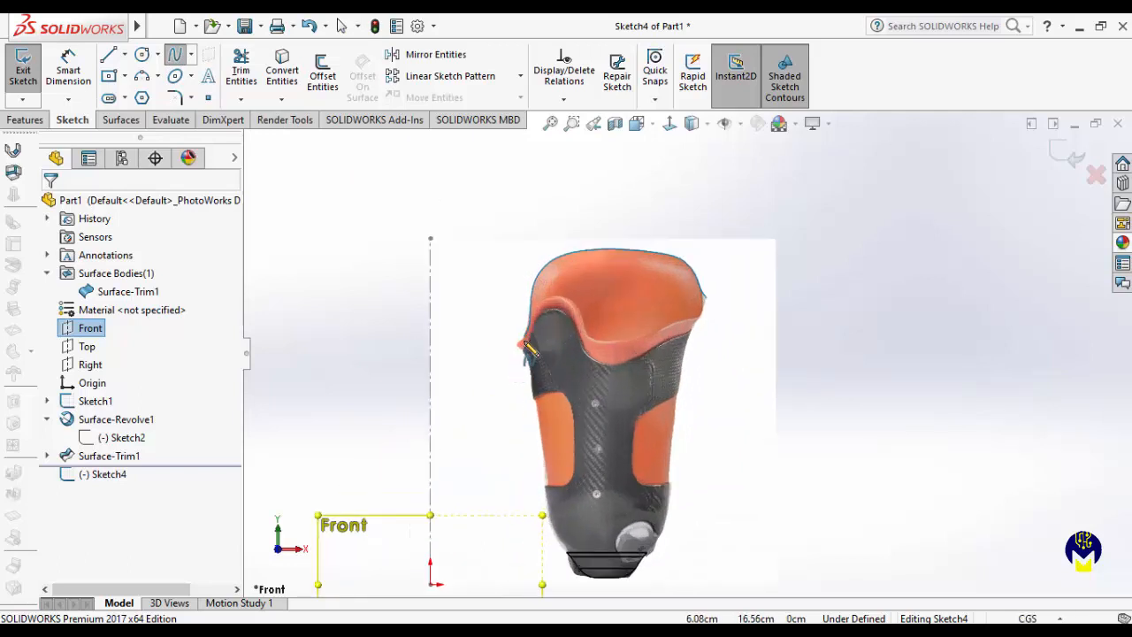
{"action": "left_click", "coordinate": [523, 349]}
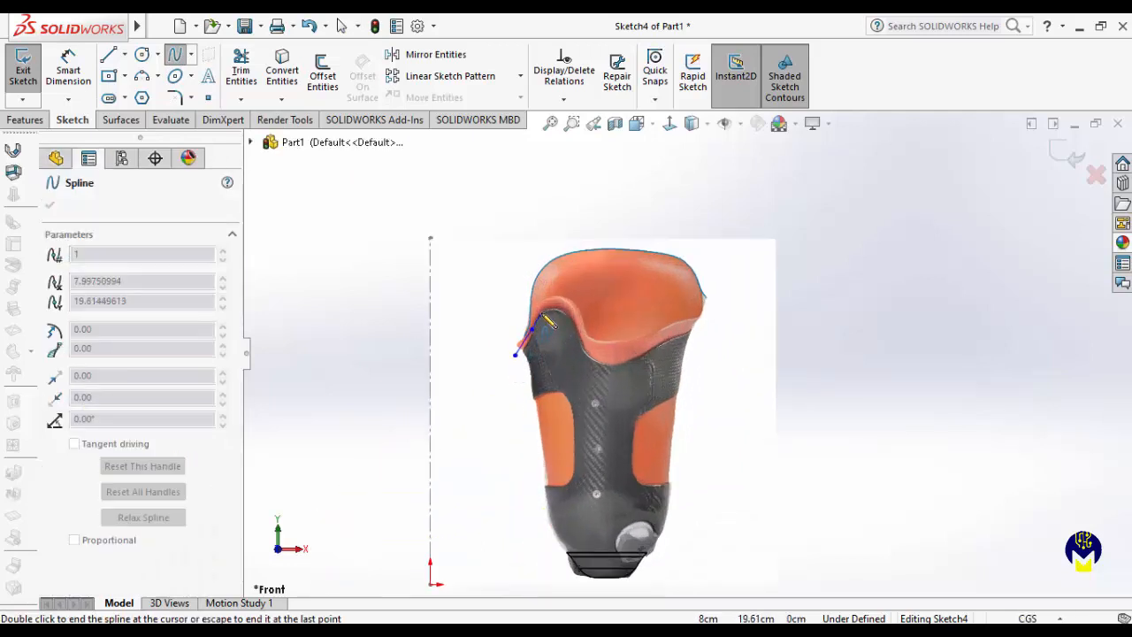
{"action": "left_click", "coordinate": [543, 311]}
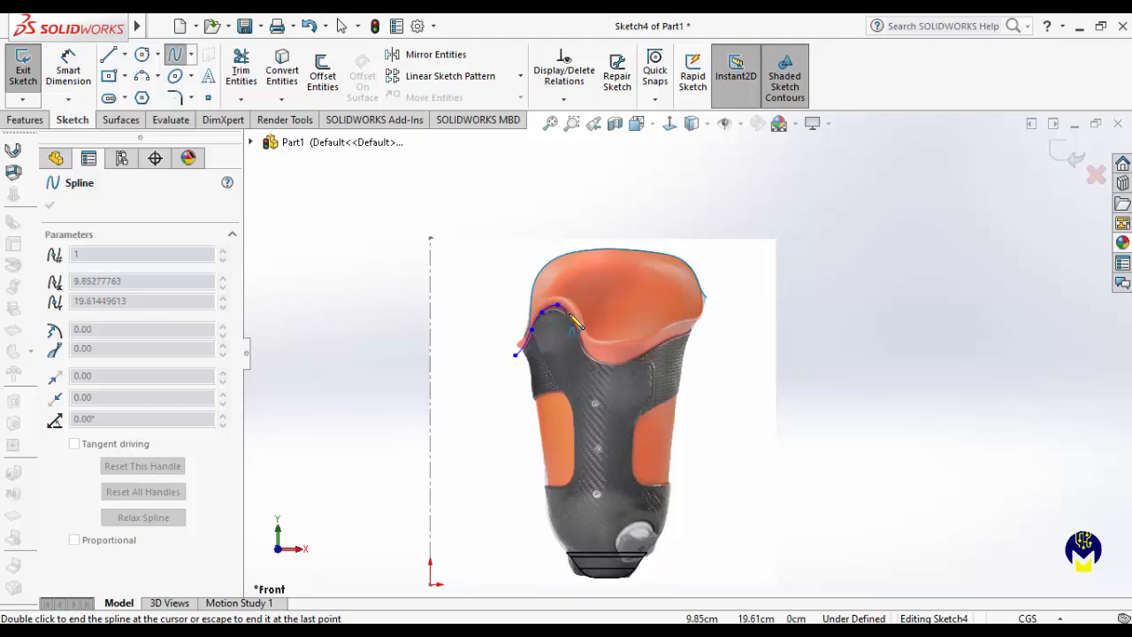
{"action": "left_click", "coordinate": [574, 317]}
{"action": "left_click", "coordinate": [584, 339]}
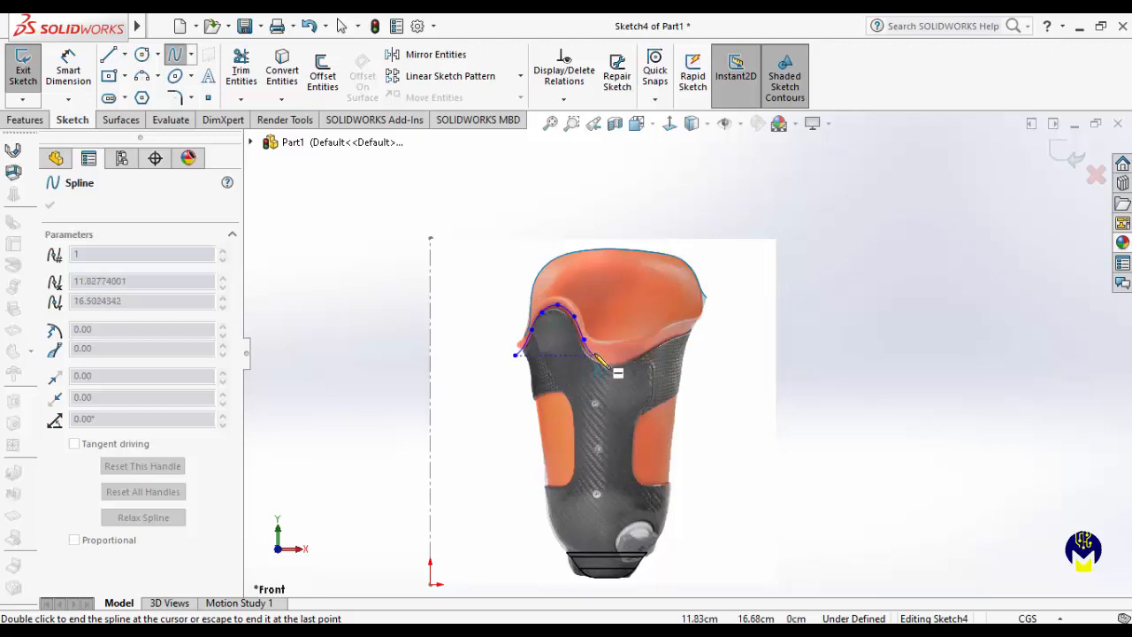
{"action": "left_click", "coordinate": [598, 356]}
{"action": "left_click", "coordinate": [626, 354]}
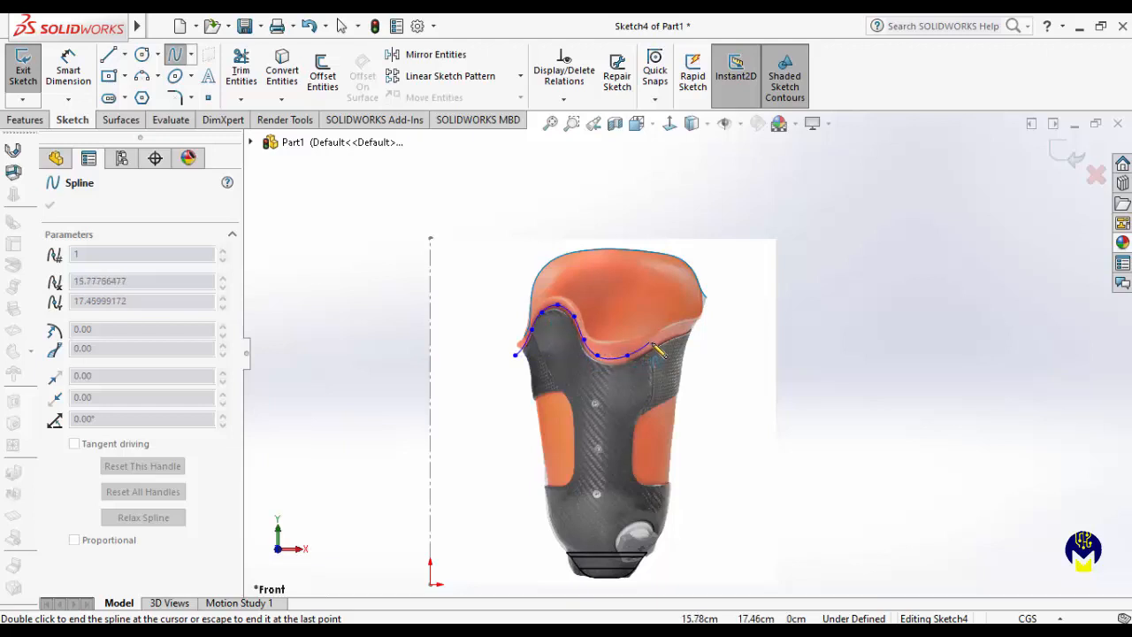
{"action": "left_click", "coordinate": [652, 340]}
{"action": "left_click", "coordinate": [681, 329]}
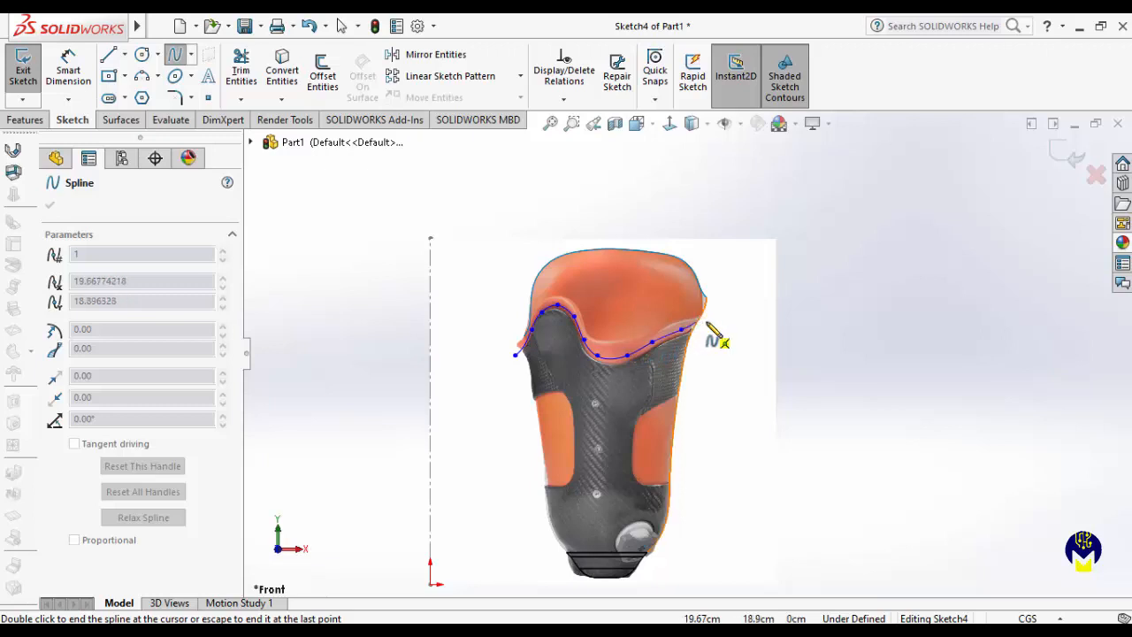
{"action": "left_click", "coordinate": [711, 319]}
- Extend the near-rim spline around above the socket and close it at its start point
{"action": "left_click", "coordinate": [733, 262]}
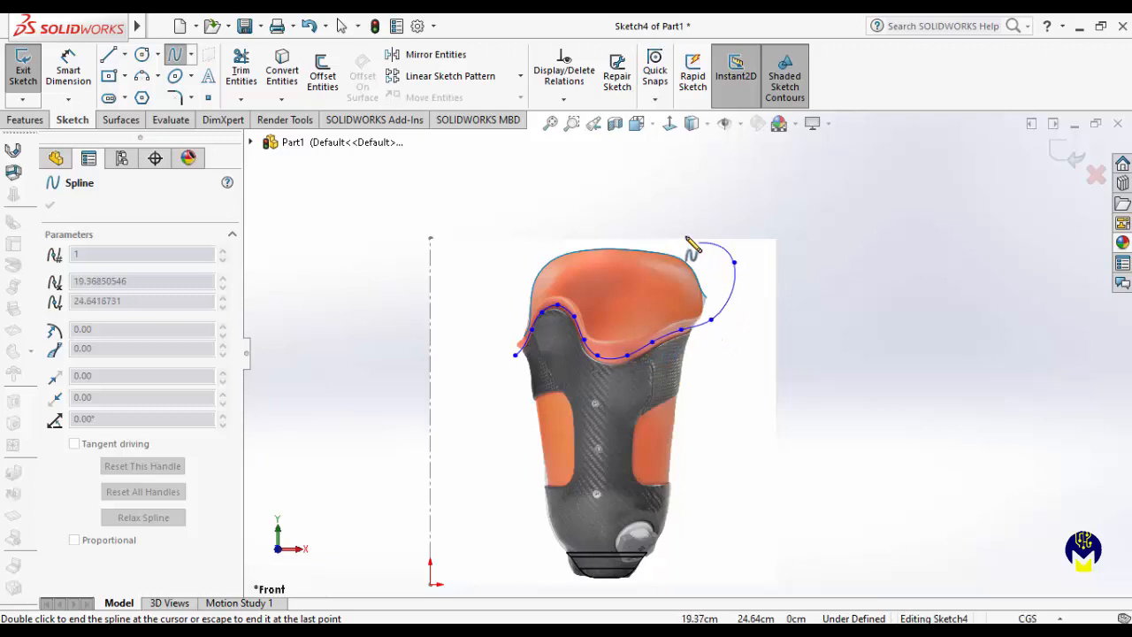
{"action": "left_click", "coordinate": [660, 219]}
{"action": "left_click", "coordinate": [541, 210]}
{"action": "left_click", "coordinate": [498, 267]}
{"action": "left_click", "coordinate": [492, 325]}
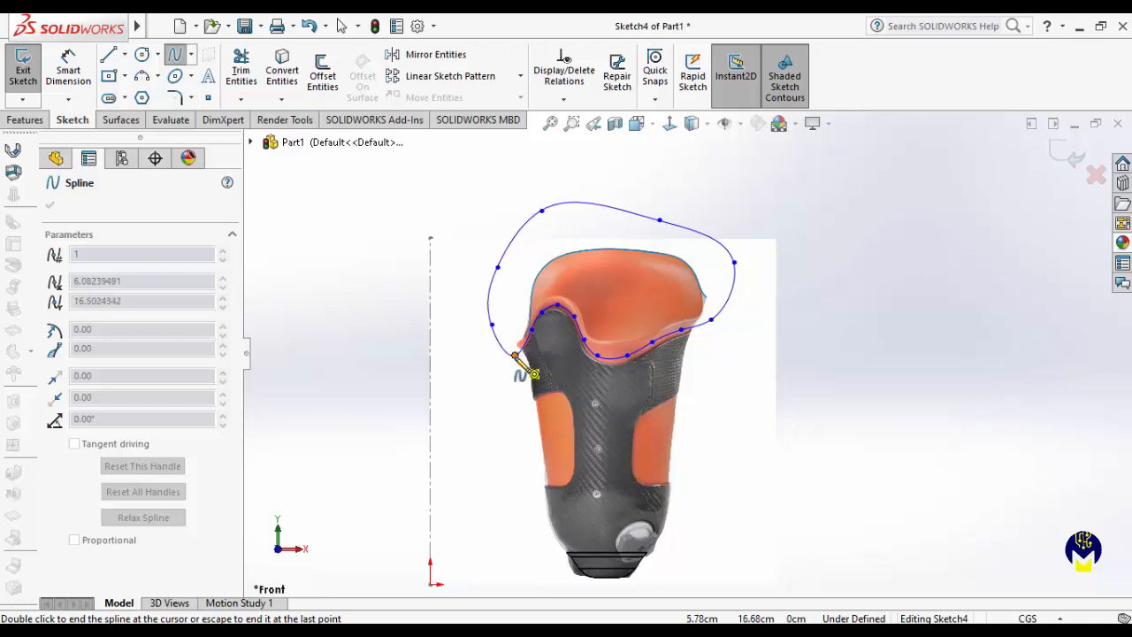
{"action": "left_click", "coordinate": [516, 356]}
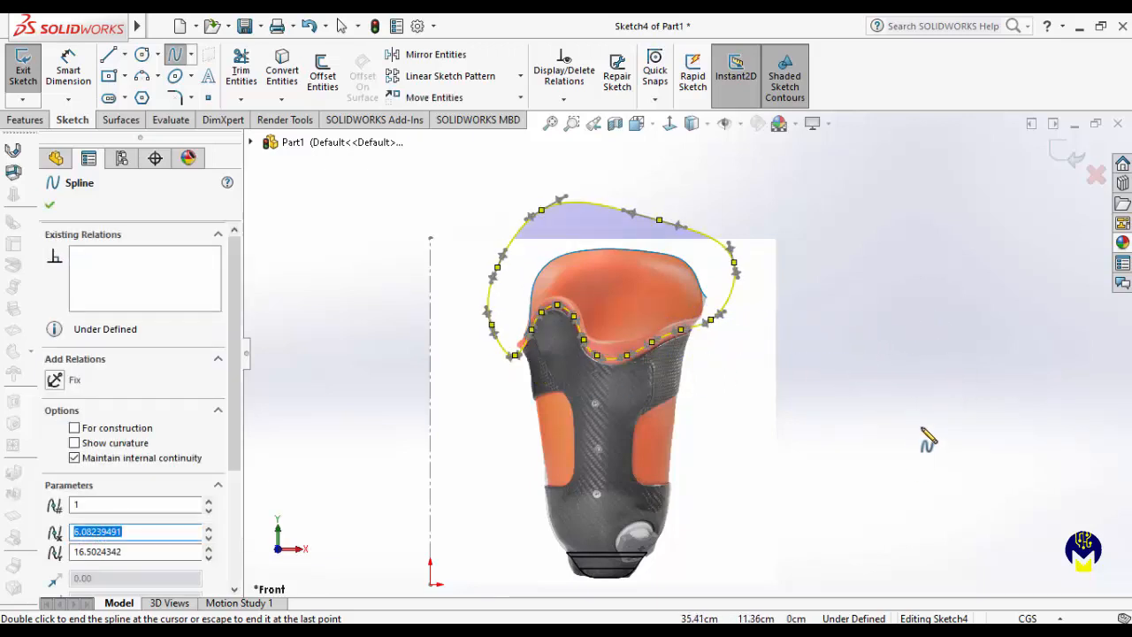
{"action": "key", "text": "Escape"}
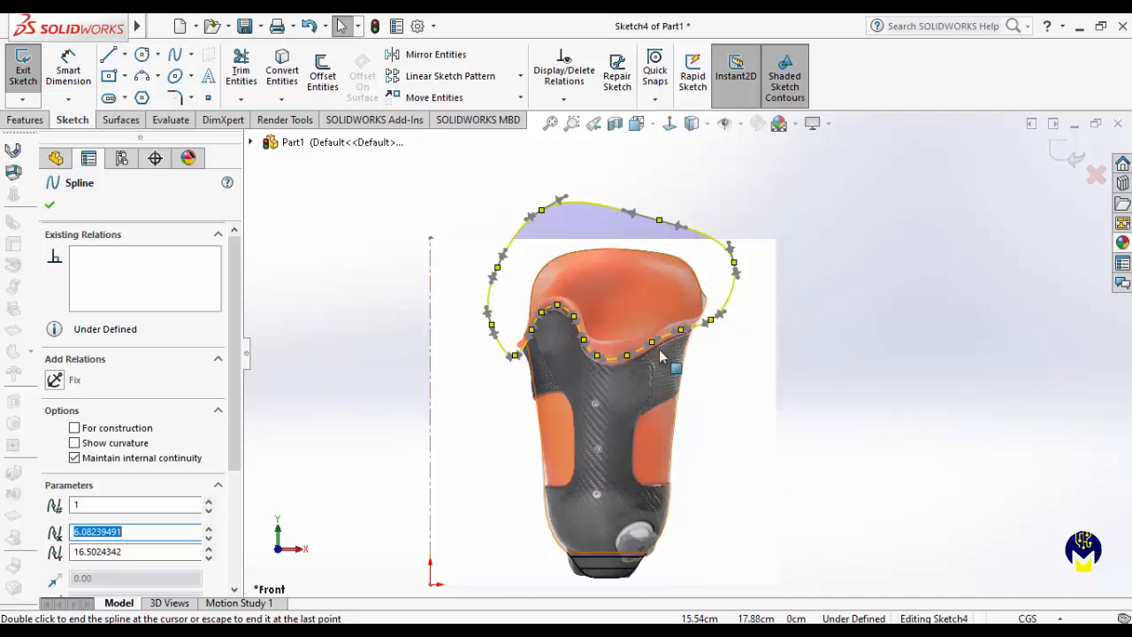
{"action": "left_click", "coordinate": [906, 302]}
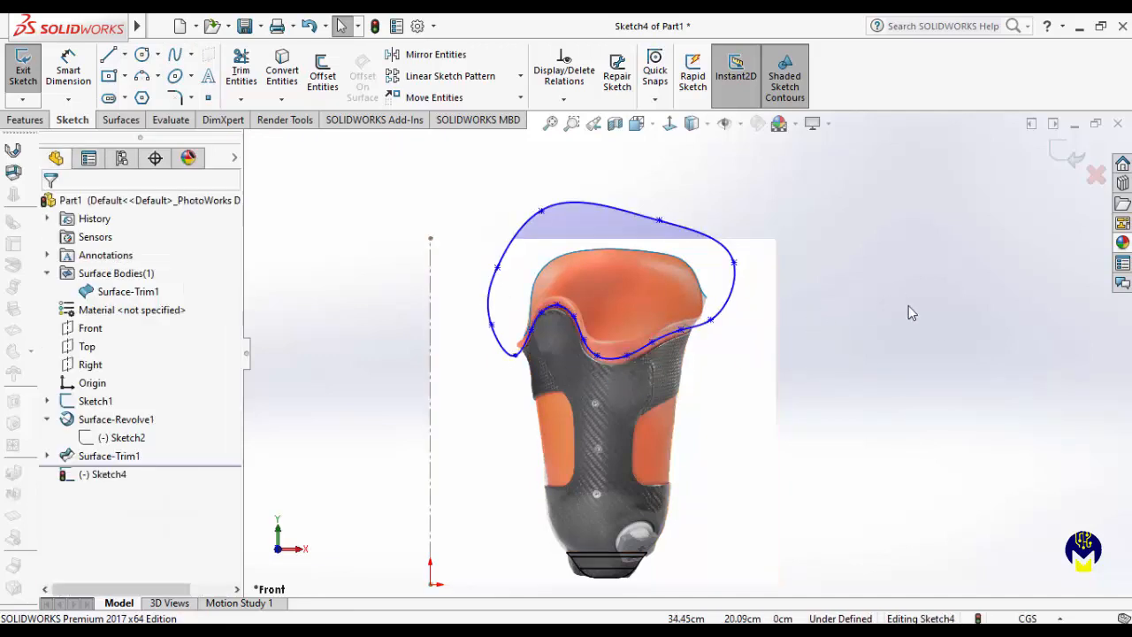
- Create a projection split line from the current sketch on the trimmed socket's outer face
{"action": "mouse_move", "coordinate": [883, 309]}
{"action": "middle_mouse_down"}
{"action": "mouse_move", "coordinate": [841, 330]}
{"action": "mouse_move", "coordinate": [816, 364]}
{"action": "mouse_move", "coordinate": [851, 346]}
{"action": "mouse_move", "coordinate": [837, 326]}
{"action": "mouse_move", "coordinate": [864, 346]}
{"action": "mouse_move", "coordinate": [796, 396]}
{"action": "mouse_move", "coordinate": [856, 342]}
{"action": "middle_mouse_up"}
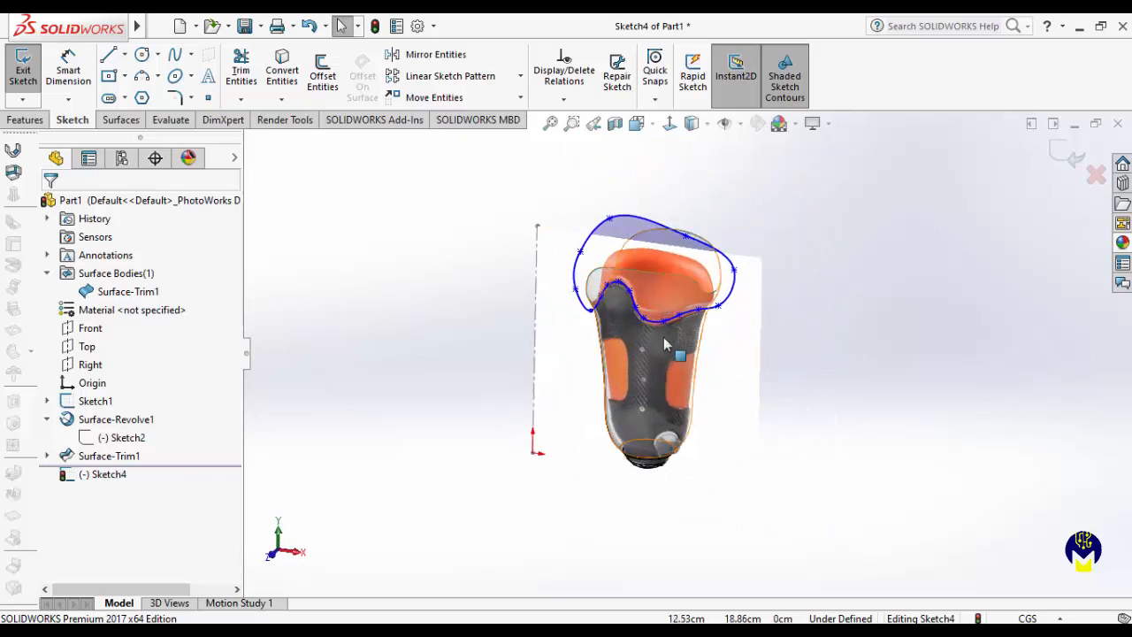
{"action": "scroll", "coordinate": [795, 338], "scroll_direction": "down", "scroll_amount": 1}
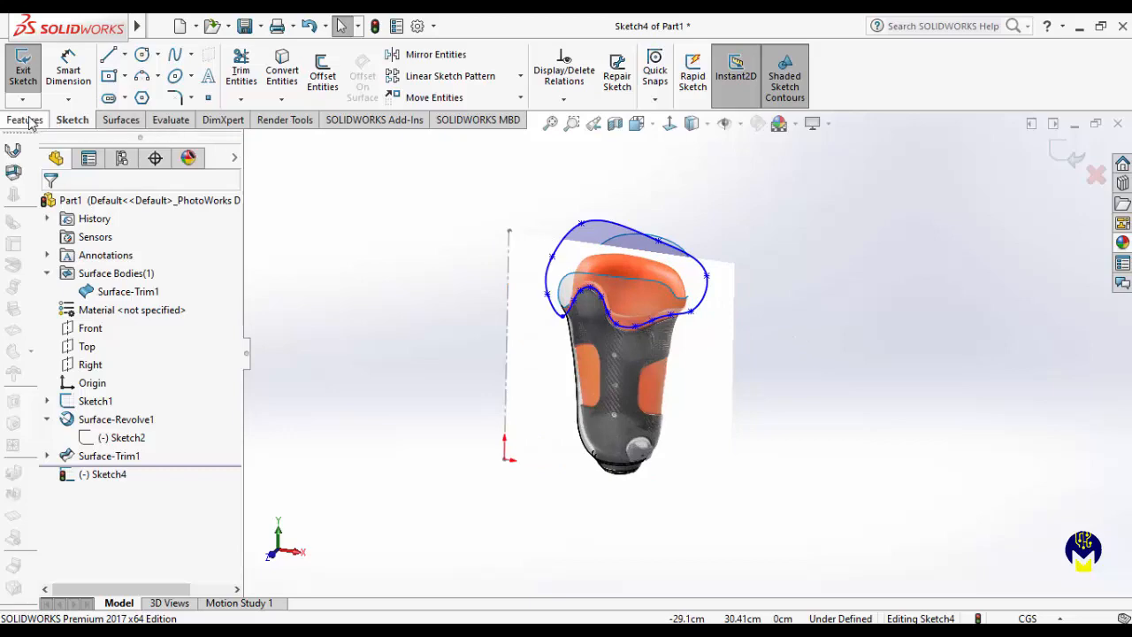
{"action": "left_click", "coordinate": [121, 119]}
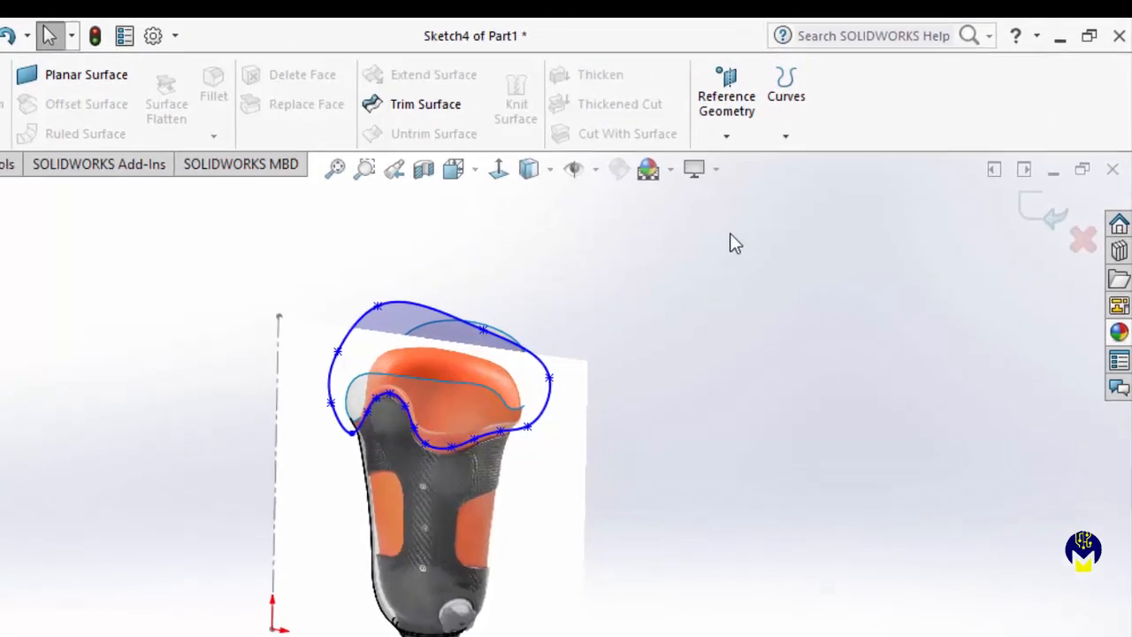
{"action": "left_click", "coordinate": [775, 141]}
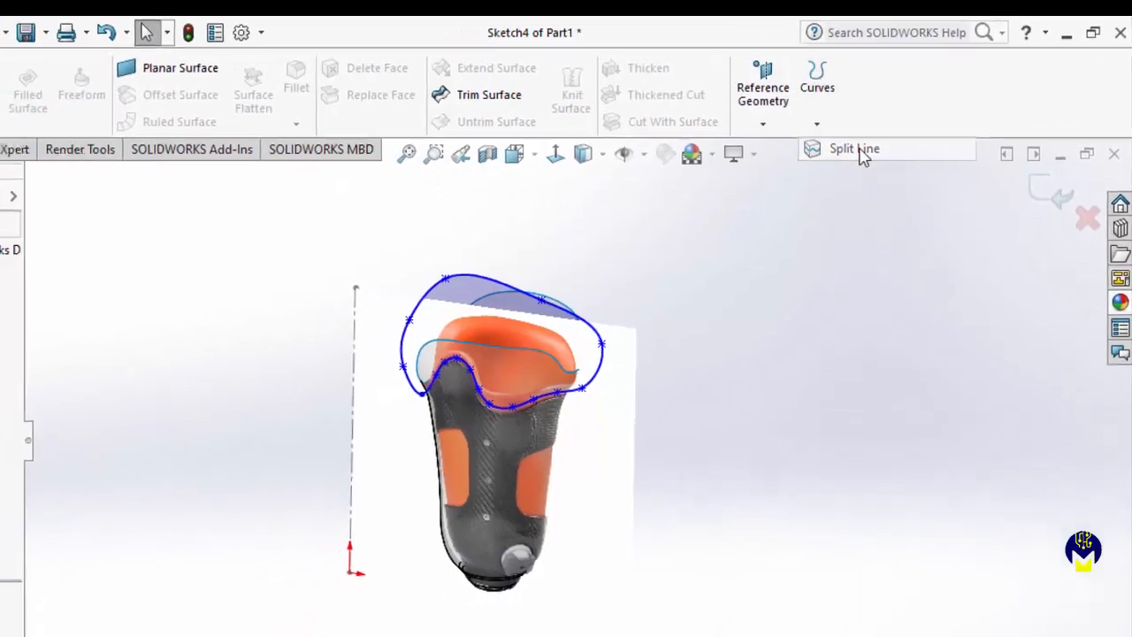
{"action": "left_click", "coordinate": [822, 169]}
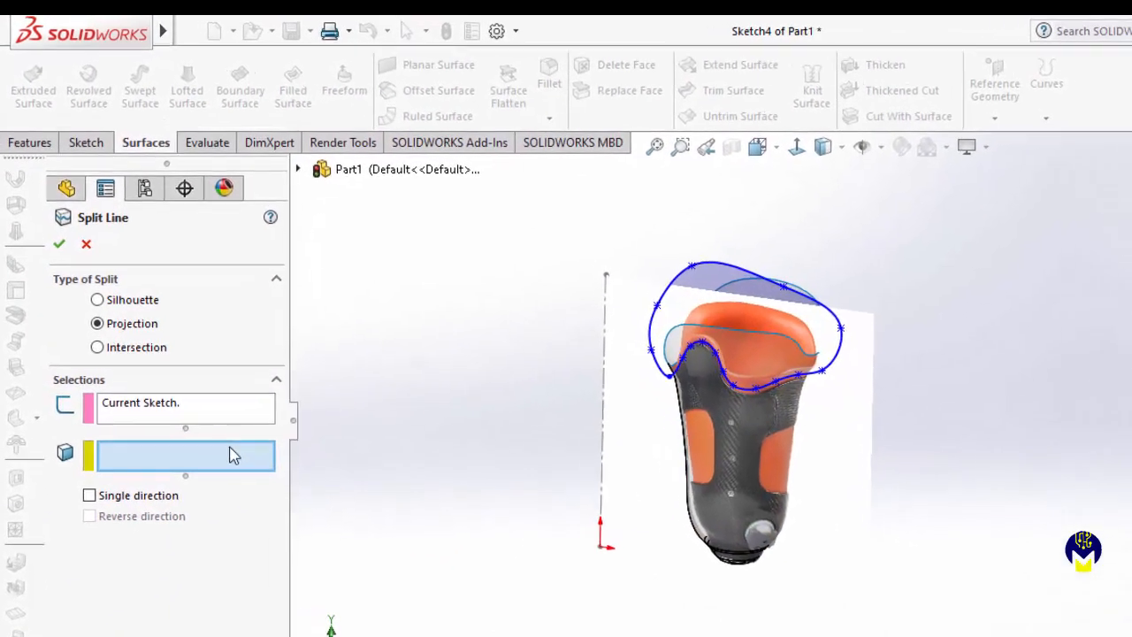
{"action": "left_click", "coordinate": [793, 462]}
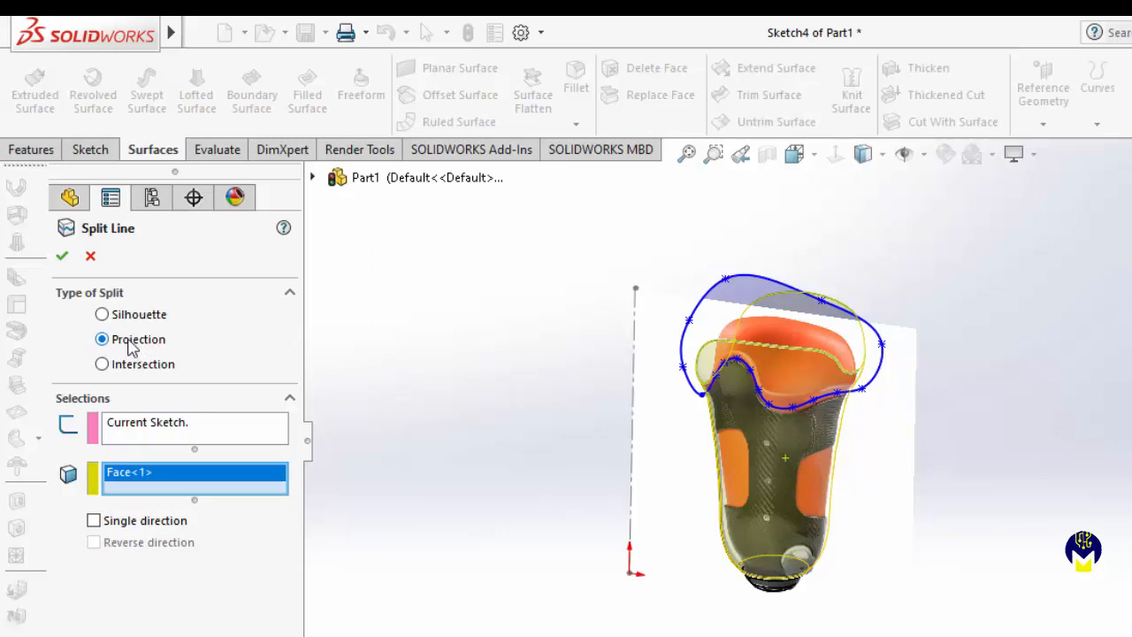
{"action": "left_click", "coordinate": [62, 257]}
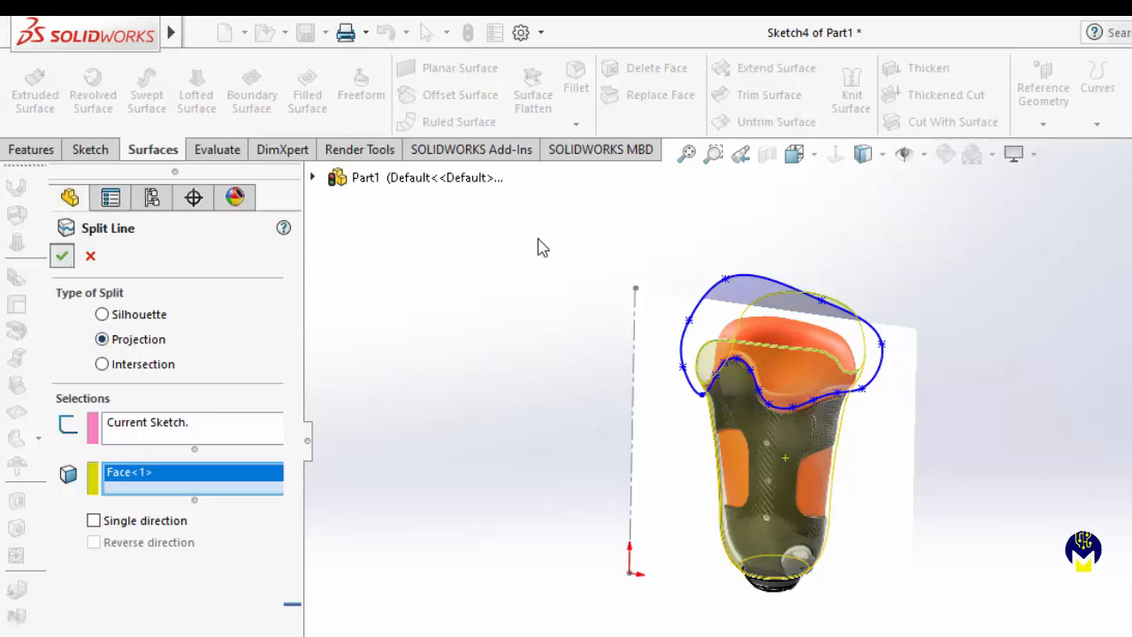
- Show the hidden split surface body of the socket
{"action": "mouse_move", "coordinate": [557, 378]}
{"action": "middle_mouse_down"}
{"action": "mouse_move", "coordinate": [487, 371]}
{"action": "mouse_move", "coordinate": [442, 392]}
{"action": "mouse_move", "coordinate": [617, 367]}
{"action": "mouse_move", "coordinate": [673, 397]}
{"action": "mouse_move", "coordinate": [622, 381]}
{"action": "mouse_move", "coordinate": [904, 454]}
{"action": "mouse_move", "coordinate": [879, 394]}
{"action": "mouse_move", "coordinate": [851, 397]}
{"action": "middle_mouse_up"}
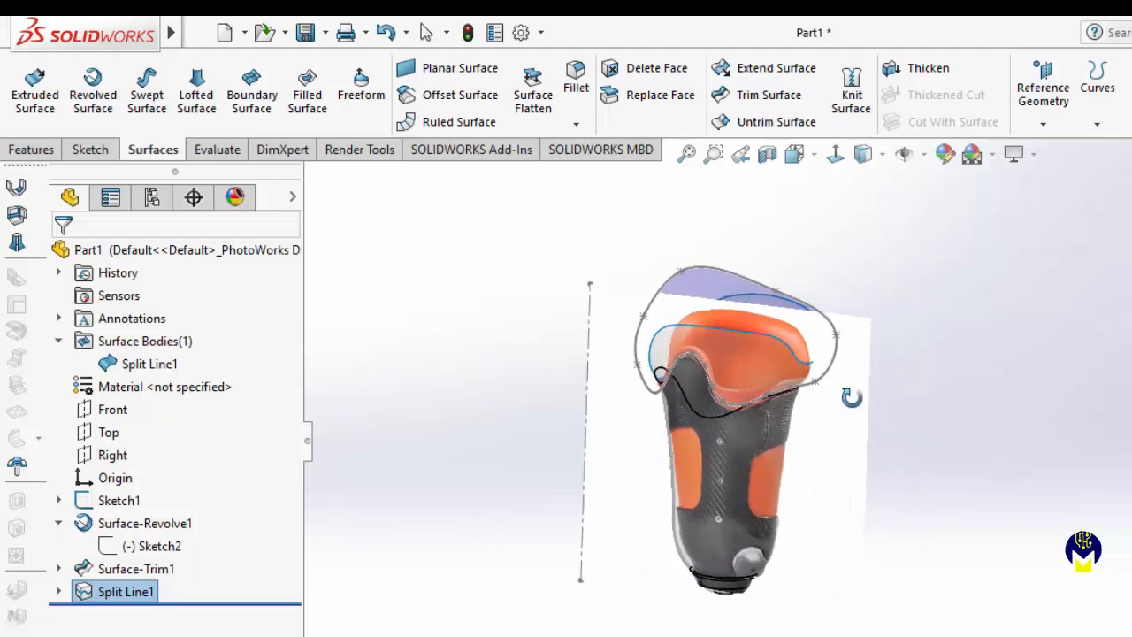
{"action": "right_click", "coordinate": [157, 367]}
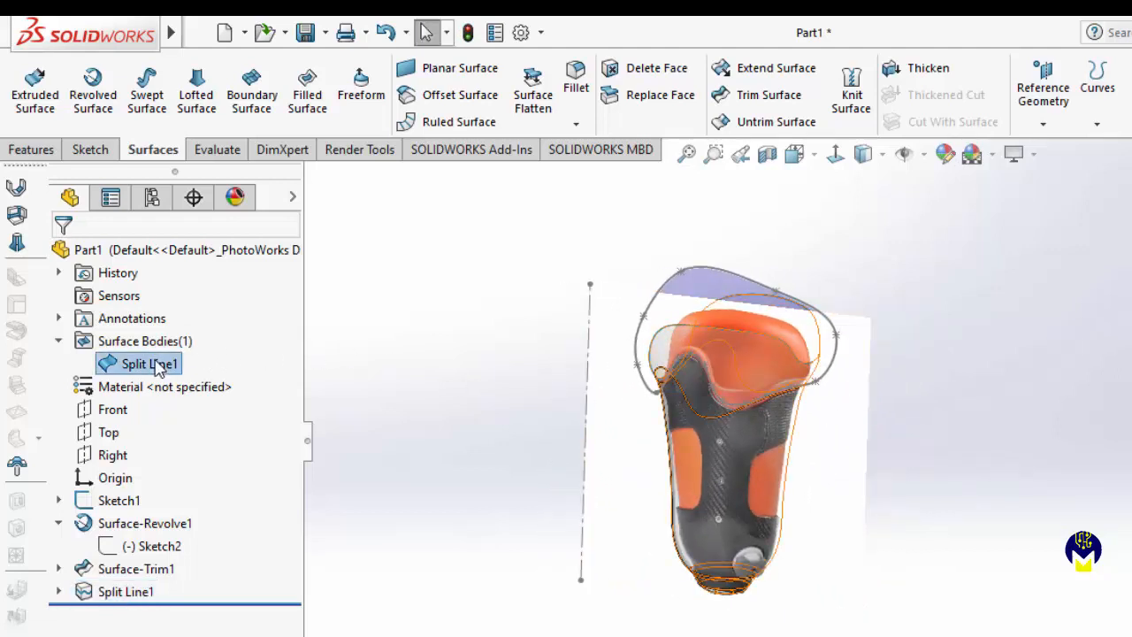
{"action": "left_click", "coordinate": [171, 575]}
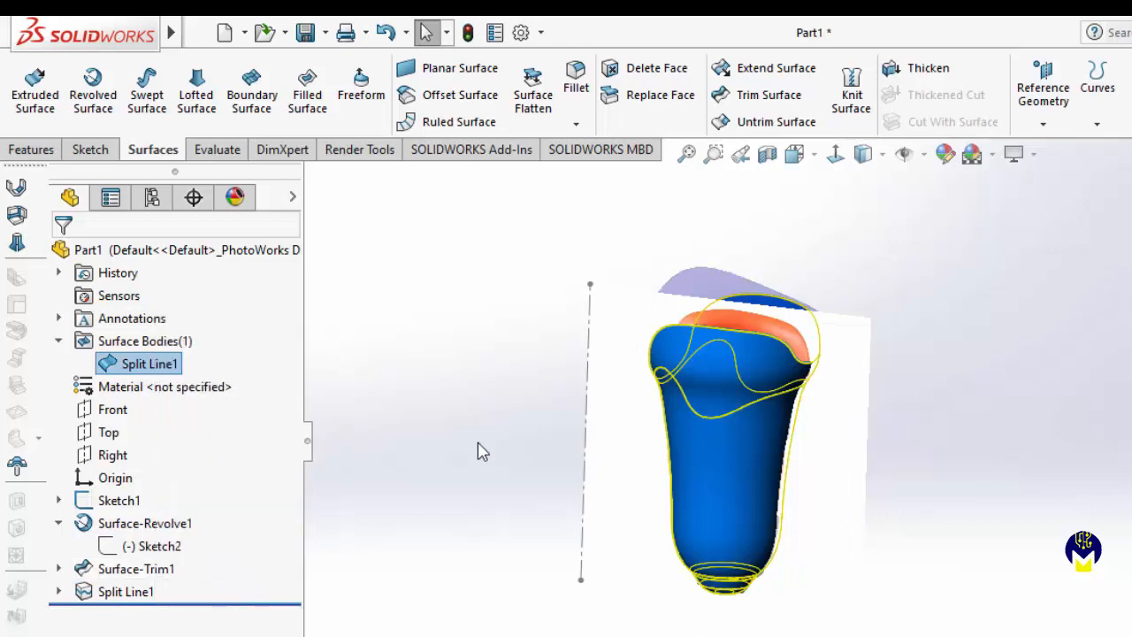
- Examine the split rim face and its boundary from all around the socket
{"action": "scroll", "coordinate": [867, 382], "scroll_direction": "down", "scroll_amount": 2}
{"action": "middle_click_drag", "start_coordinate": [844, 394], "coordinate": [712, 404]}
{"action": "left_click", "coordinate": [710, 405]}
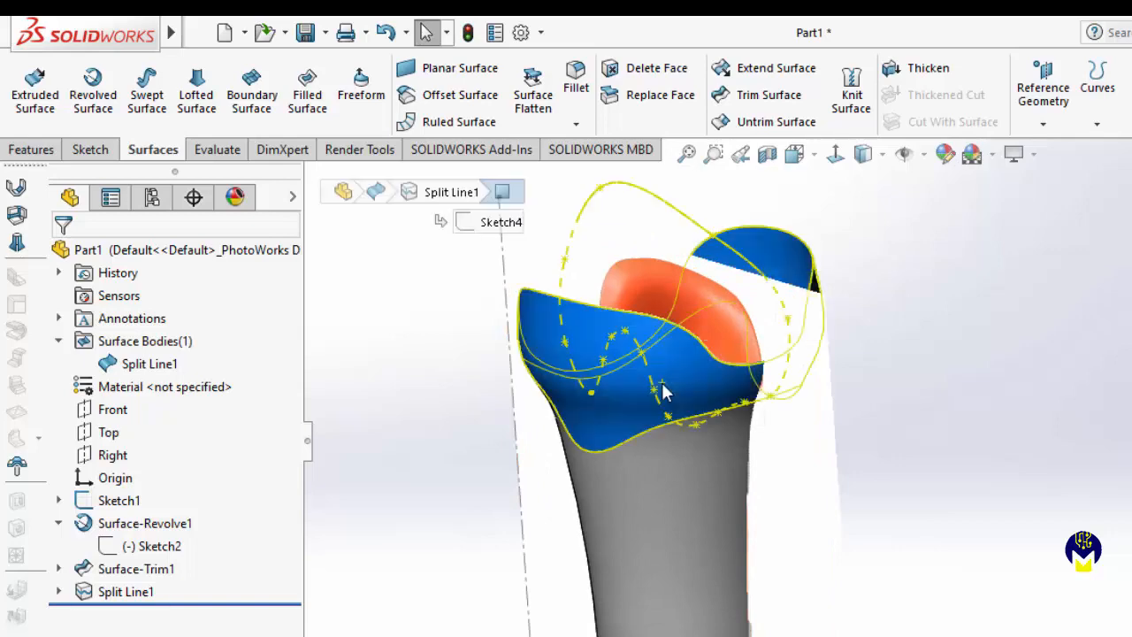
{"action": "middle_click_drag", "start_coordinate": [904, 442], "coordinate": [836, 439]}
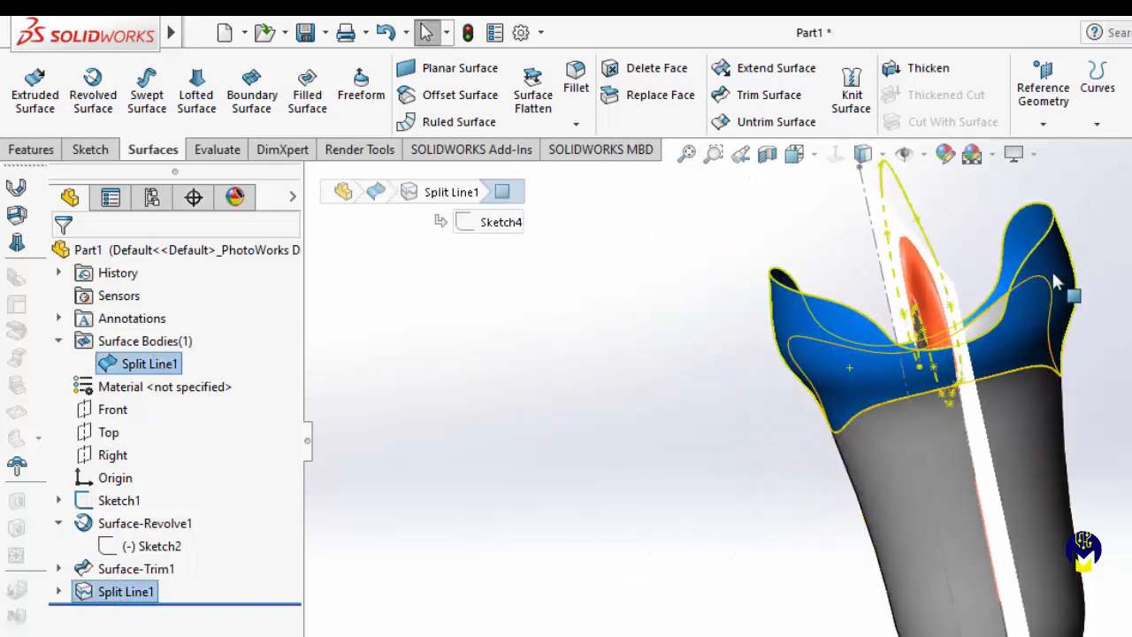
{"action": "scroll", "coordinate": [1052, 335], "scroll_direction": "down", "scroll_amount": 3}
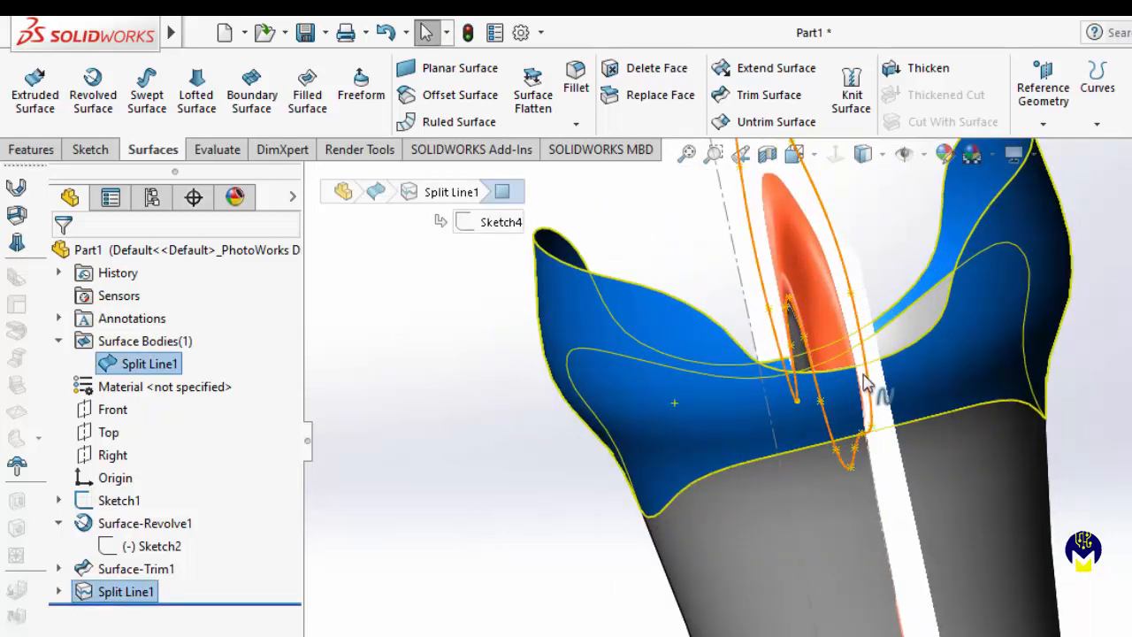
{"action": "scroll", "coordinate": [843, 433], "scroll_direction": "up", "scroll_amount": 3}
{"action": "middle_click_drag", "start_coordinate": [704, 475], "coordinate": [539, 398]}
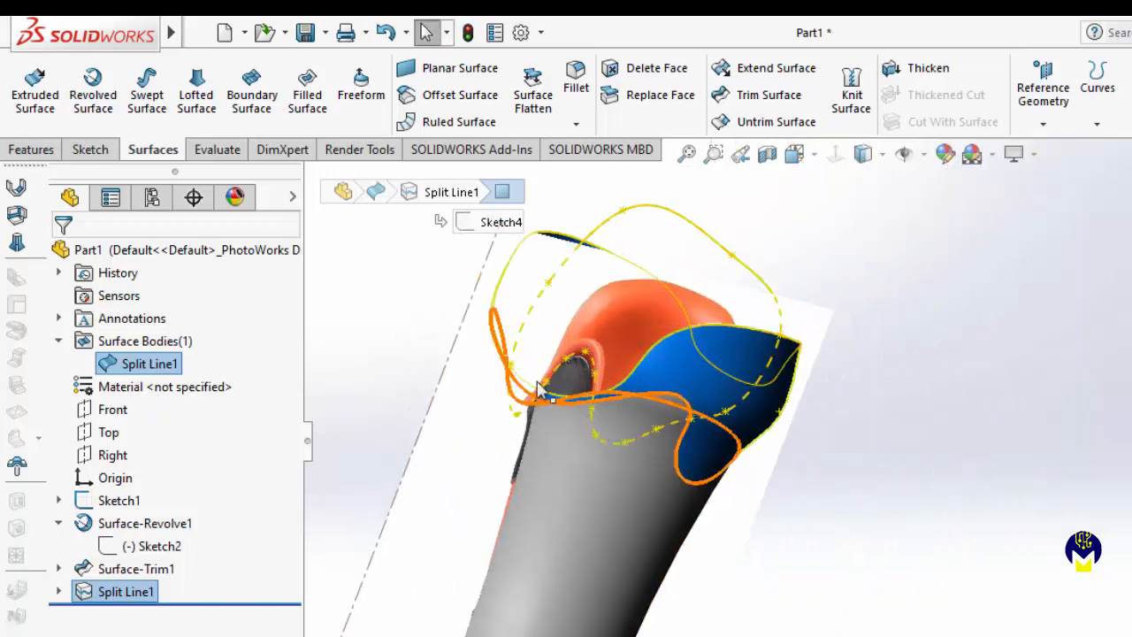
{"action": "scroll", "coordinate": [561, 400], "scroll_direction": "down", "scroll_amount": 3}
{"action": "scroll", "coordinate": [632, 407], "scroll_direction": "up", "scroll_amount": 5}
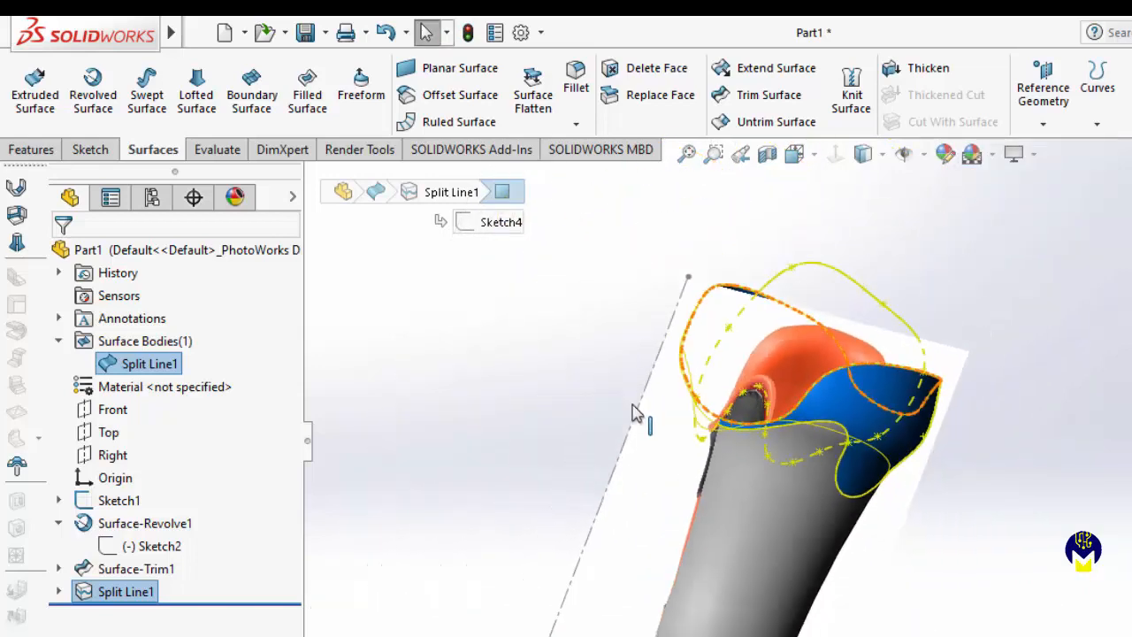
{"action": "middle_click_drag", "start_coordinate": [853, 412], "coordinate": [826, 389]}
{"action": "scroll", "coordinate": [862, 430], "scroll_direction": "up", "scroll_amount": 3}
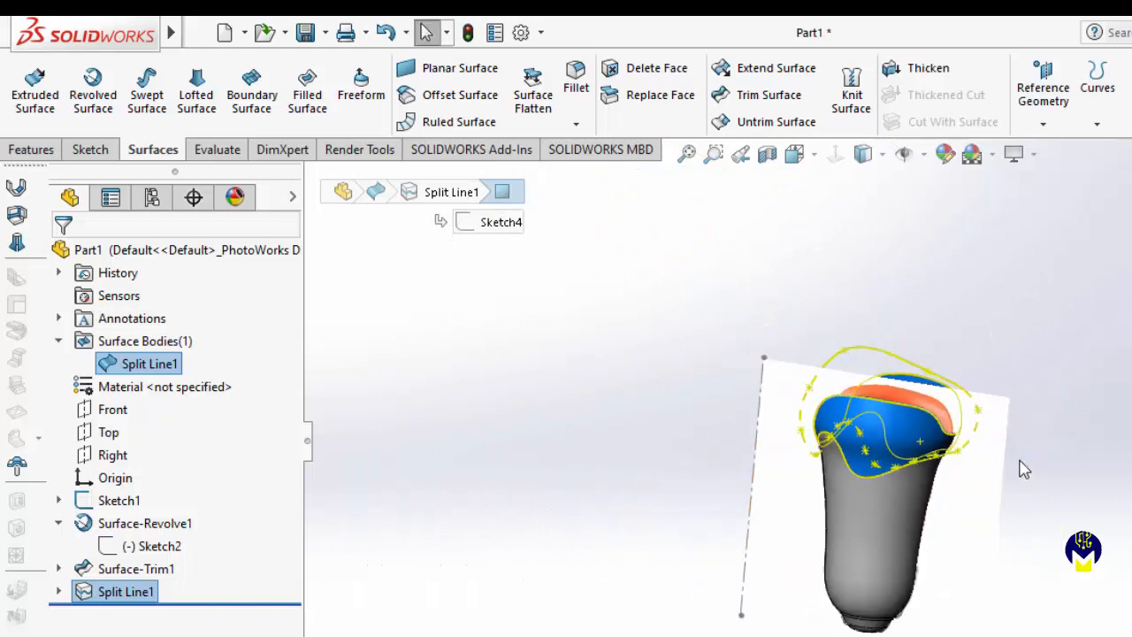
{"action": "left_click", "coordinate": [1033, 313]}
- Show the near-rim contour sketch used by the split line
{"action": "scroll", "coordinate": [962, 460], "scroll_direction": "down", "scroll_amount": 3}
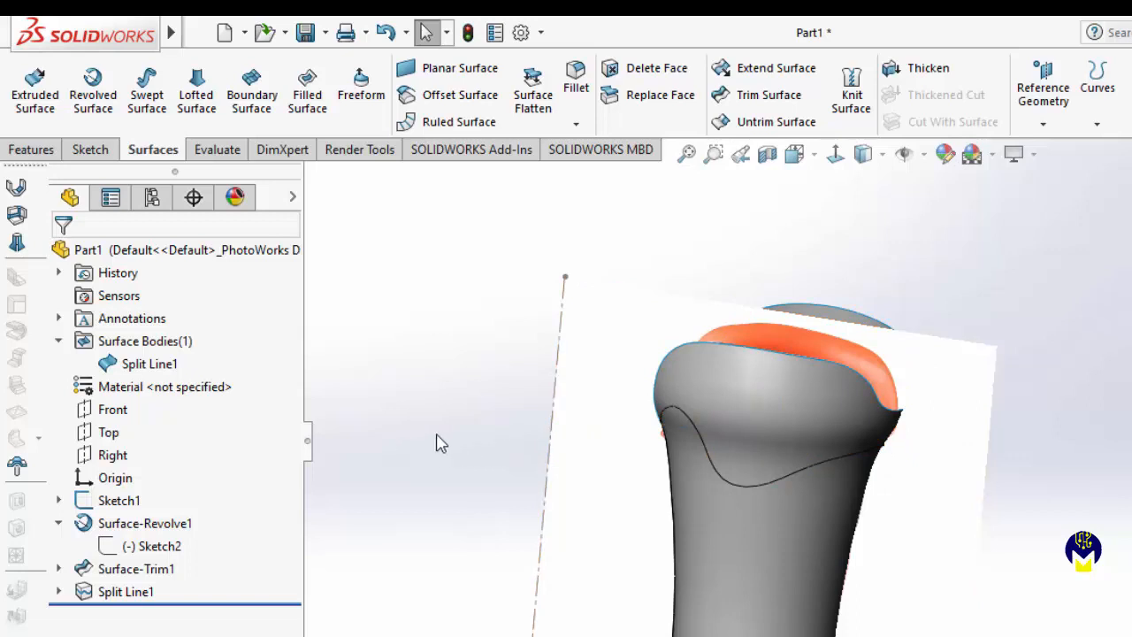
{"action": "left_click", "coordinate": [59, 592]}
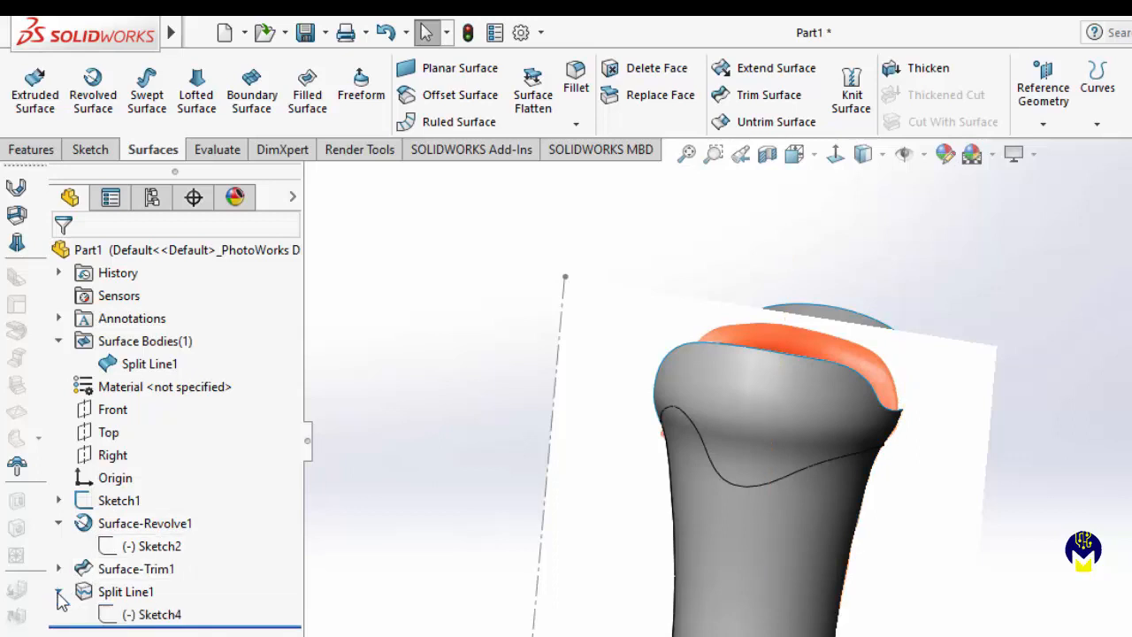
{"action": "left_click", "coordinate": [106, 598]}
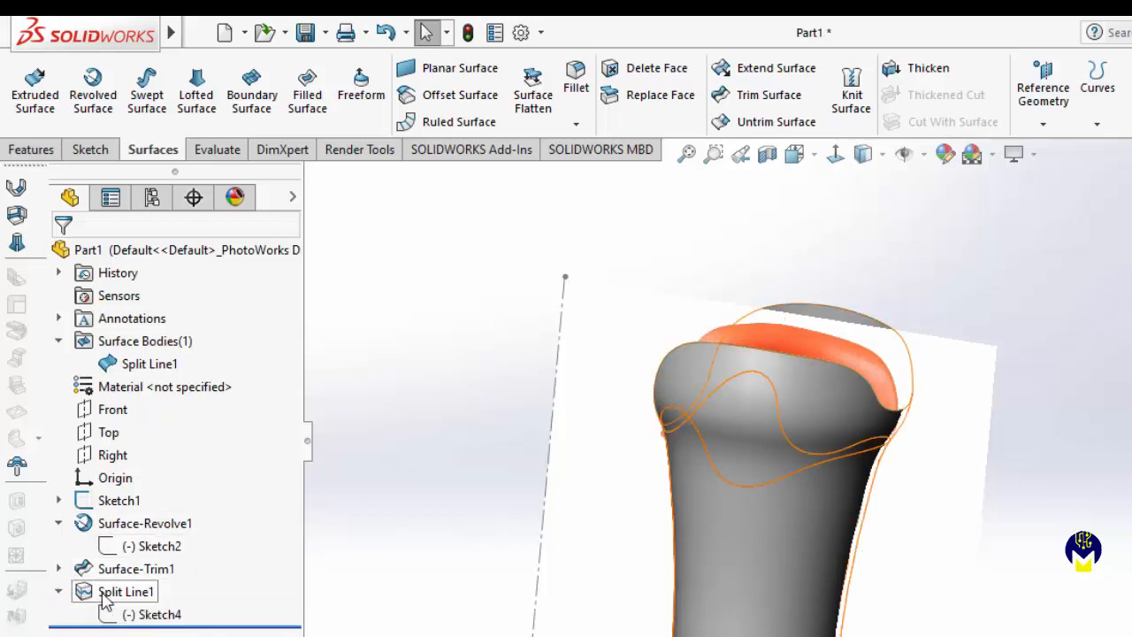
{"action": "right_click", "coordinate": [165, 619]}
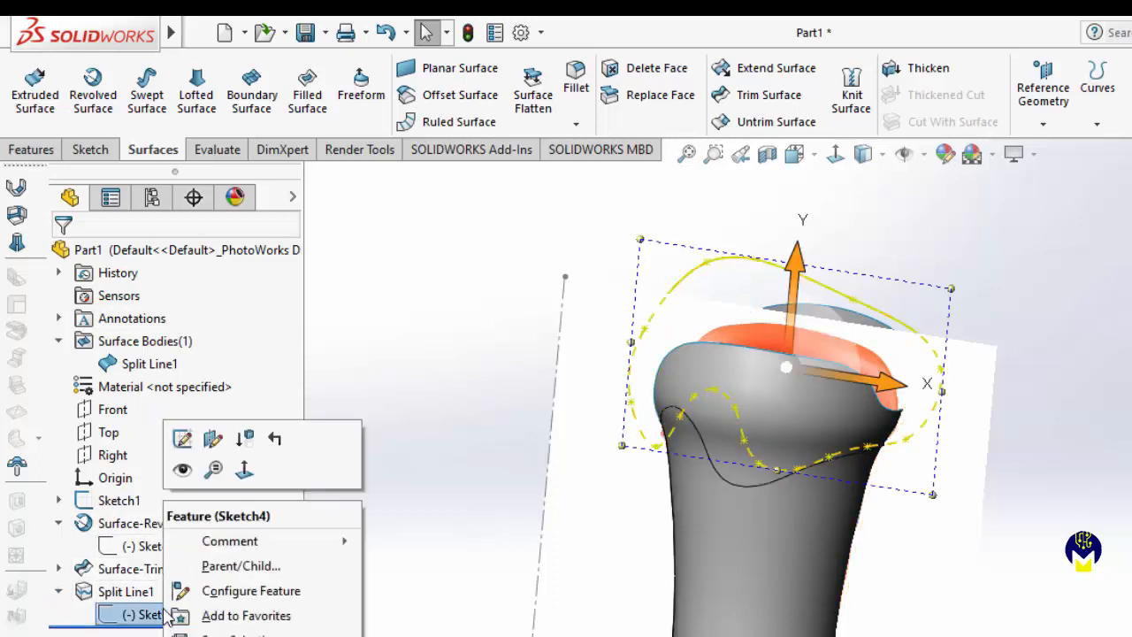
{"action": "left_click", "coordinate": [183, 469]}
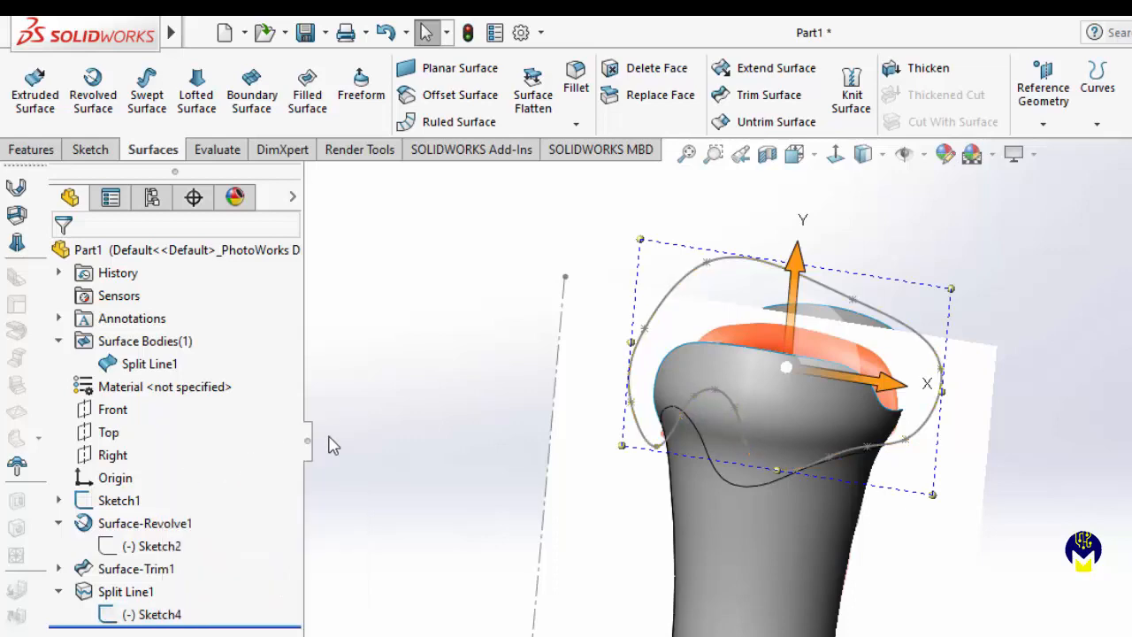
{"action": "left_click", "coordinate": [435, 404]}
- Hide Sketch1 with the reference photo and the axis line
{"action": "scroll", "coordinate": [975, 456], "scroll_direction": "down", "scroll_amount": 3}
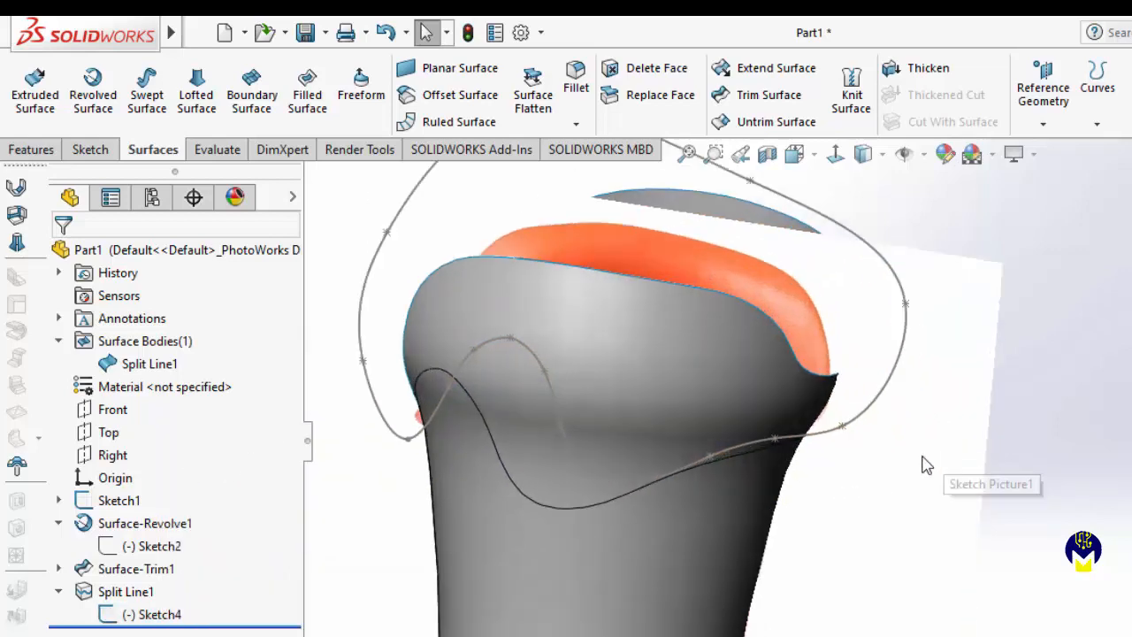
{"action": "mouse_move", "coordinate": [890, 461]}
{"action": "middle_mouse_down"}
{"action": "mouse_move", "coordinate": [862, 473]}
{"action": "mouse_move", "coordinate": [1040, 467]}
{"action": "mouse_move", "coordinate": [1049, 392]}
{"action": "mouse_move", "coordinate": [956, 476]}
{"action": "middle_mouse_up"}
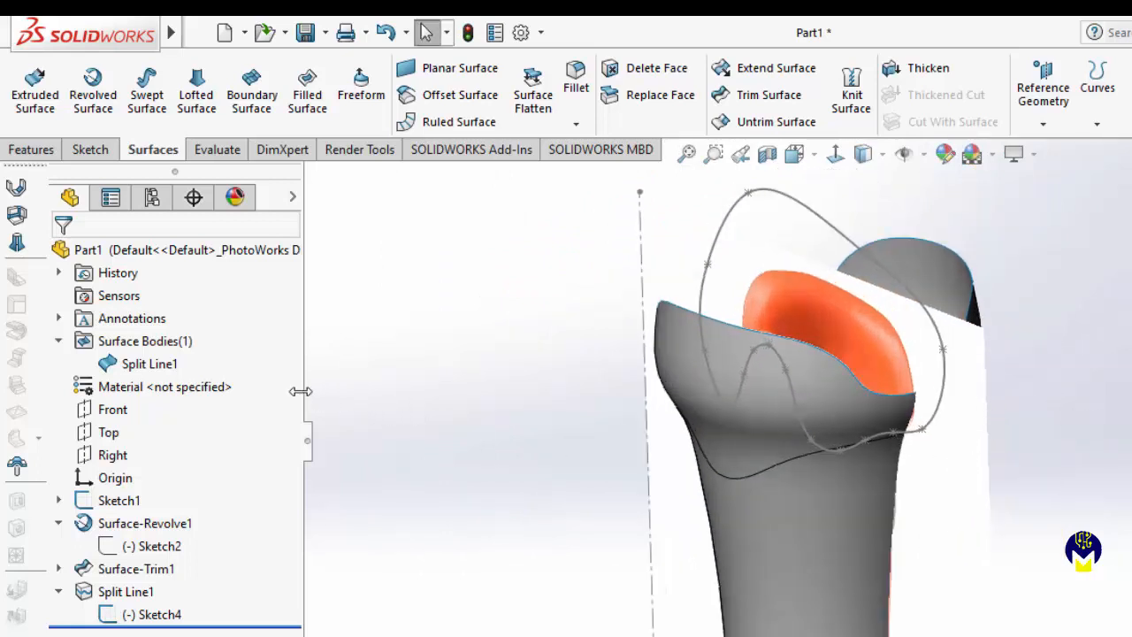
{"action": "right_click", "coordinate": [129, 501]}
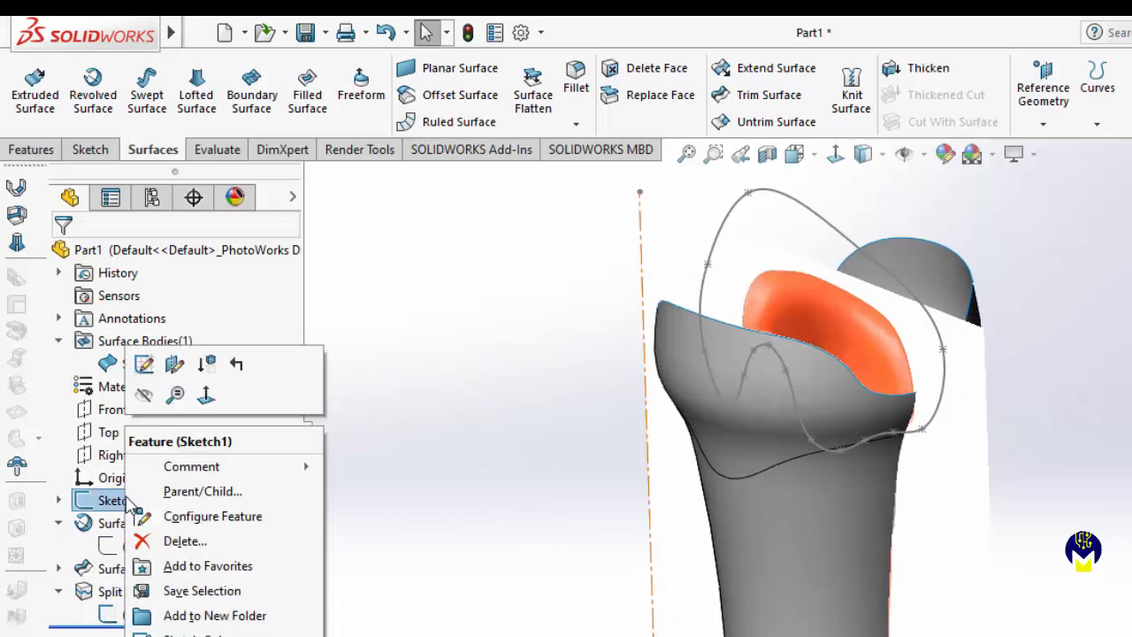
{"action": "left_click", "coordinate": [146, 399]}
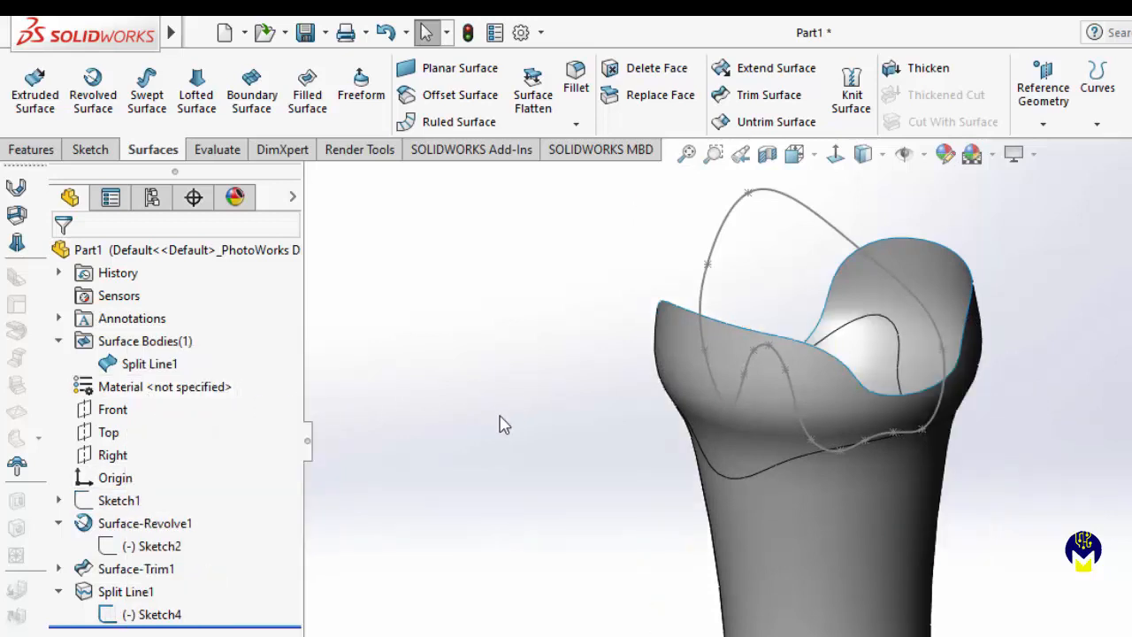
- Reshape the end of the near-rim spline opposite its low tip by moving its spline point upward and outward beyond the socket's edge
{"action": "middle_click_drag", "start_coordinate": [986, 464], "coordinate": [967, 434]}
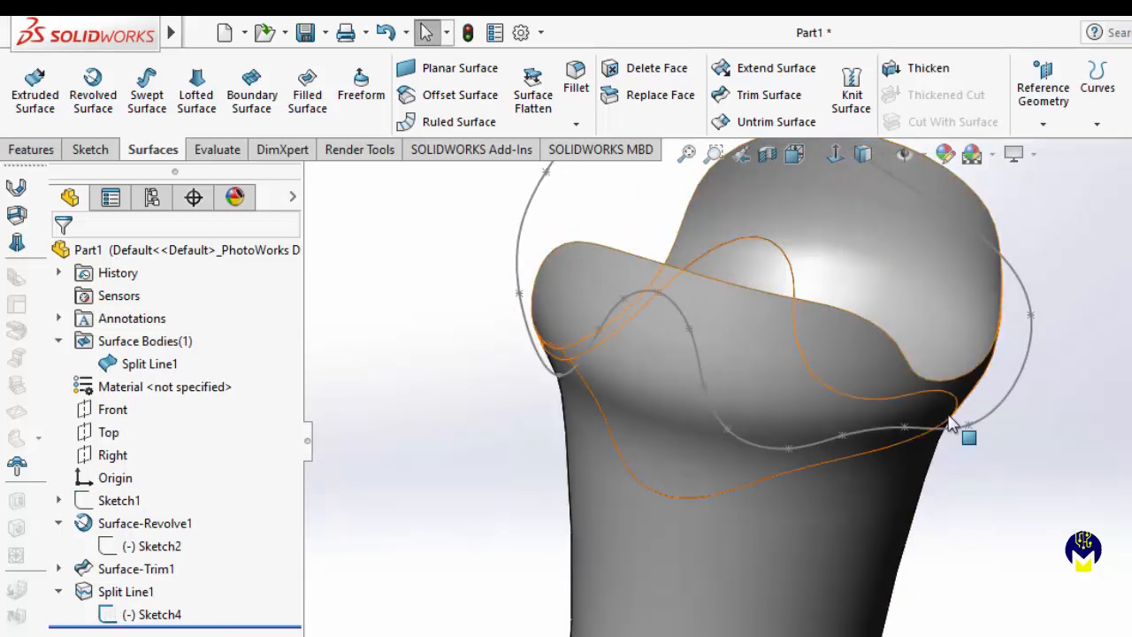
{"action": "scroll", "coordinate": [970, 433], "scroll_direction": "down", "scroll_amount": 3}
{"action": "left_click_drag", "start_coordinate": [964, 429], "coordinate": [964, 345]}
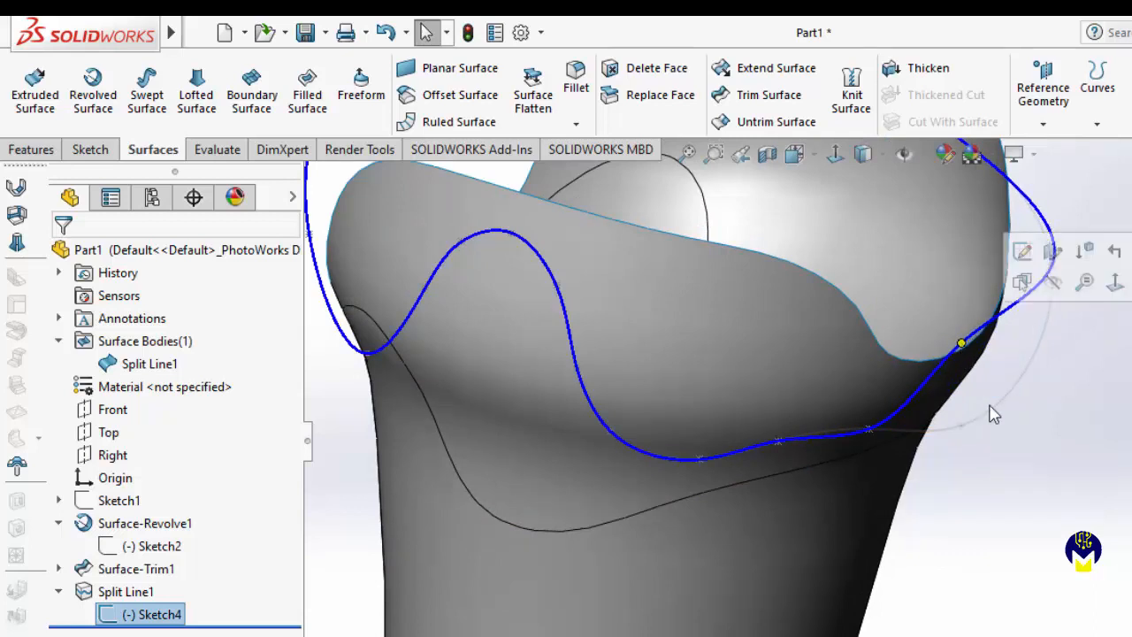
{"action": "left_click", "coordinate": [999, 433]}
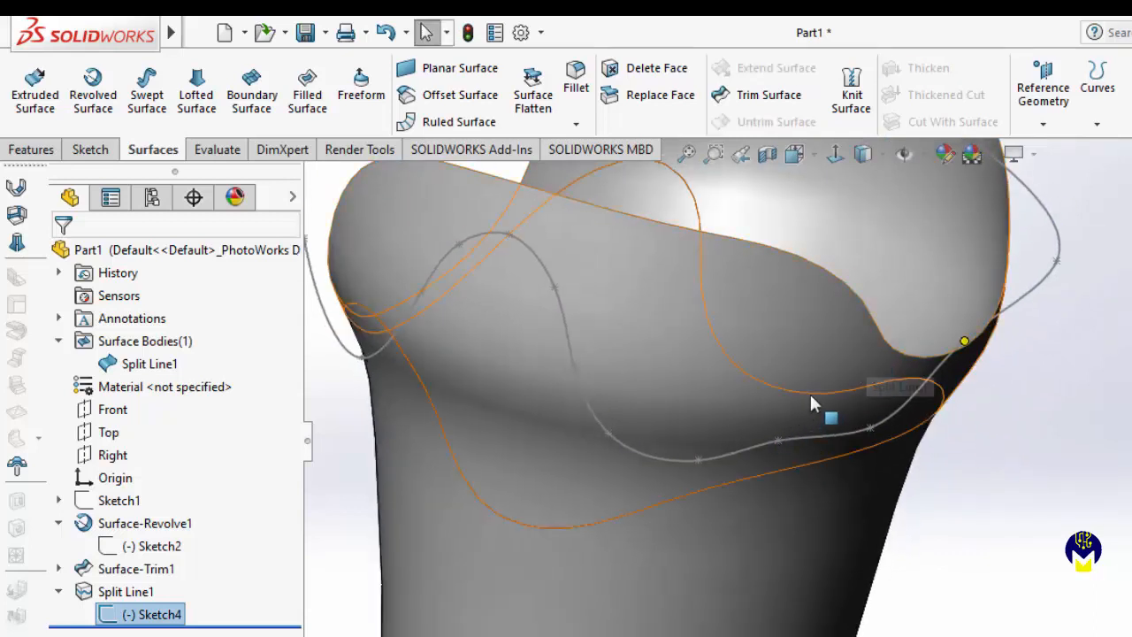
{"action": "left_click", "coordinate": [992, 337]}
{"action": "left_click_drag", "start_coordinate": [993, 337], "coordinate": [1035, 280]}
{"action": "middle_click_drag", "start_coordinate": [928, 470], "coordinate": [948, 459]}
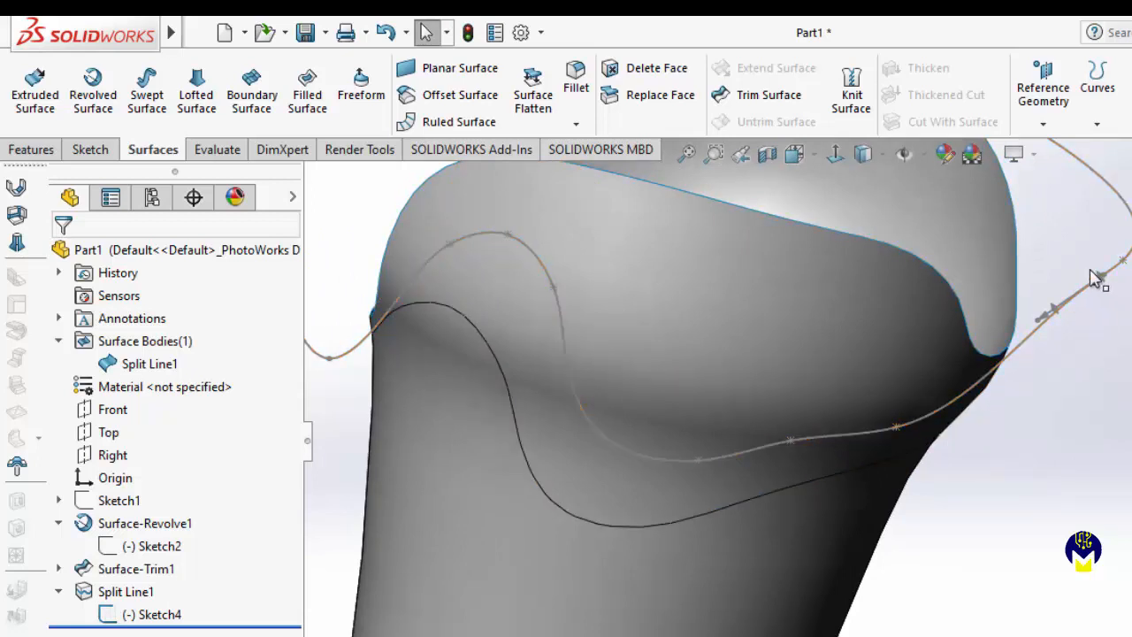
{"action": "left_click_drag", "start_coordinate": [1088, 269], "coordinate": [1098, 274]}
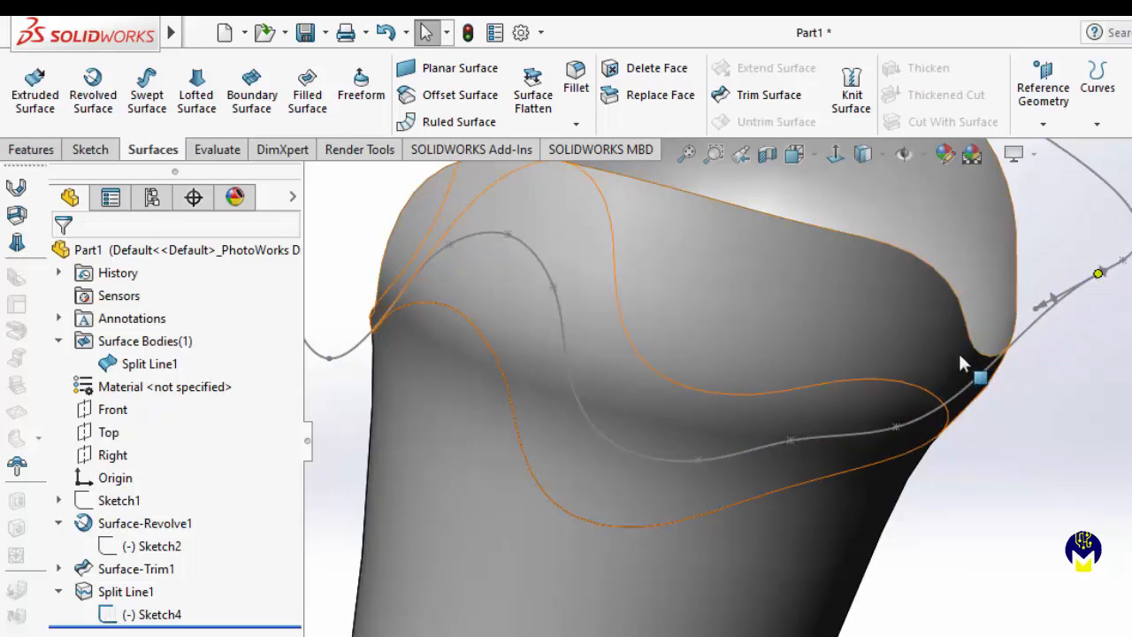
- Examine how the spline's low tip and the split edge meet the trimmed rim at the socket's side
{"action": "middle_click_drag", "start_coordinate": [957, 364], "coordinate": [997, 439]}
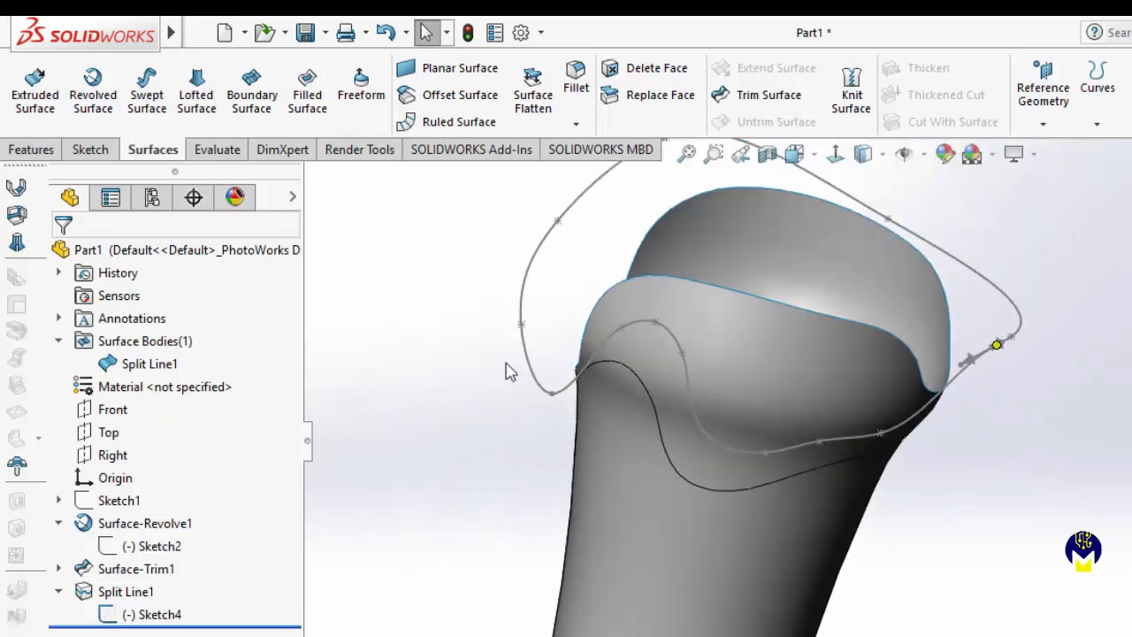
{"action": "middle_click_drag", "start_coordinate": [530, 400], "coordinate": [604, 316]}
{"action": "scroll", "coordinate": [573, 396], "scroll_direction": "down", "scroll_amount": 4}
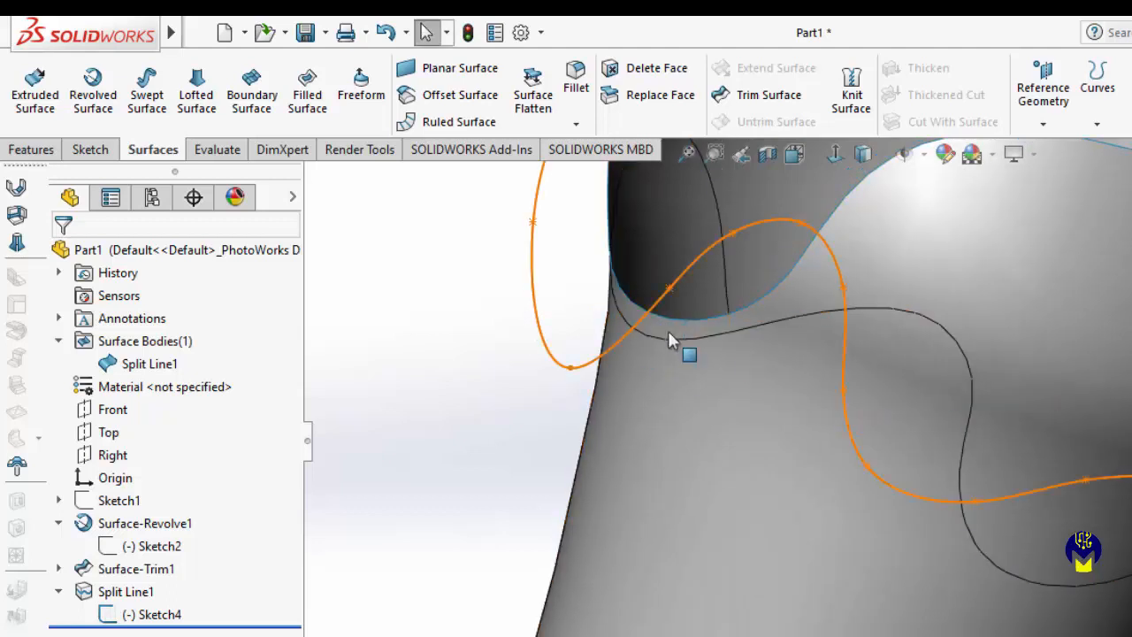
{"action": "middle_click_drag", "start_coordinate": [677, 336], "coordinate": [646, 365]}
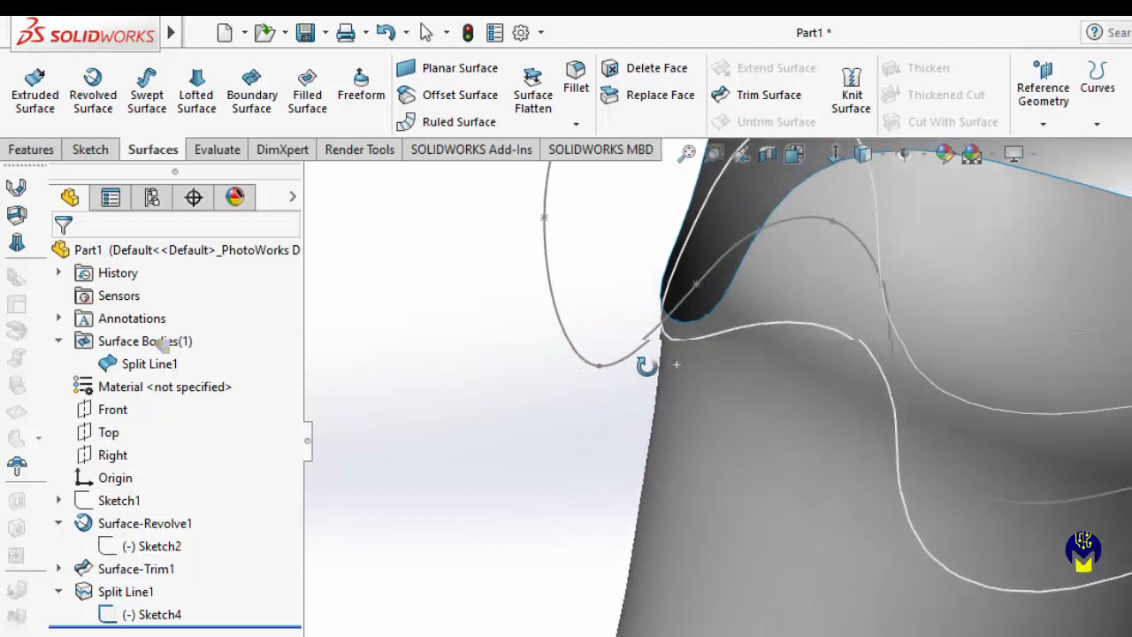